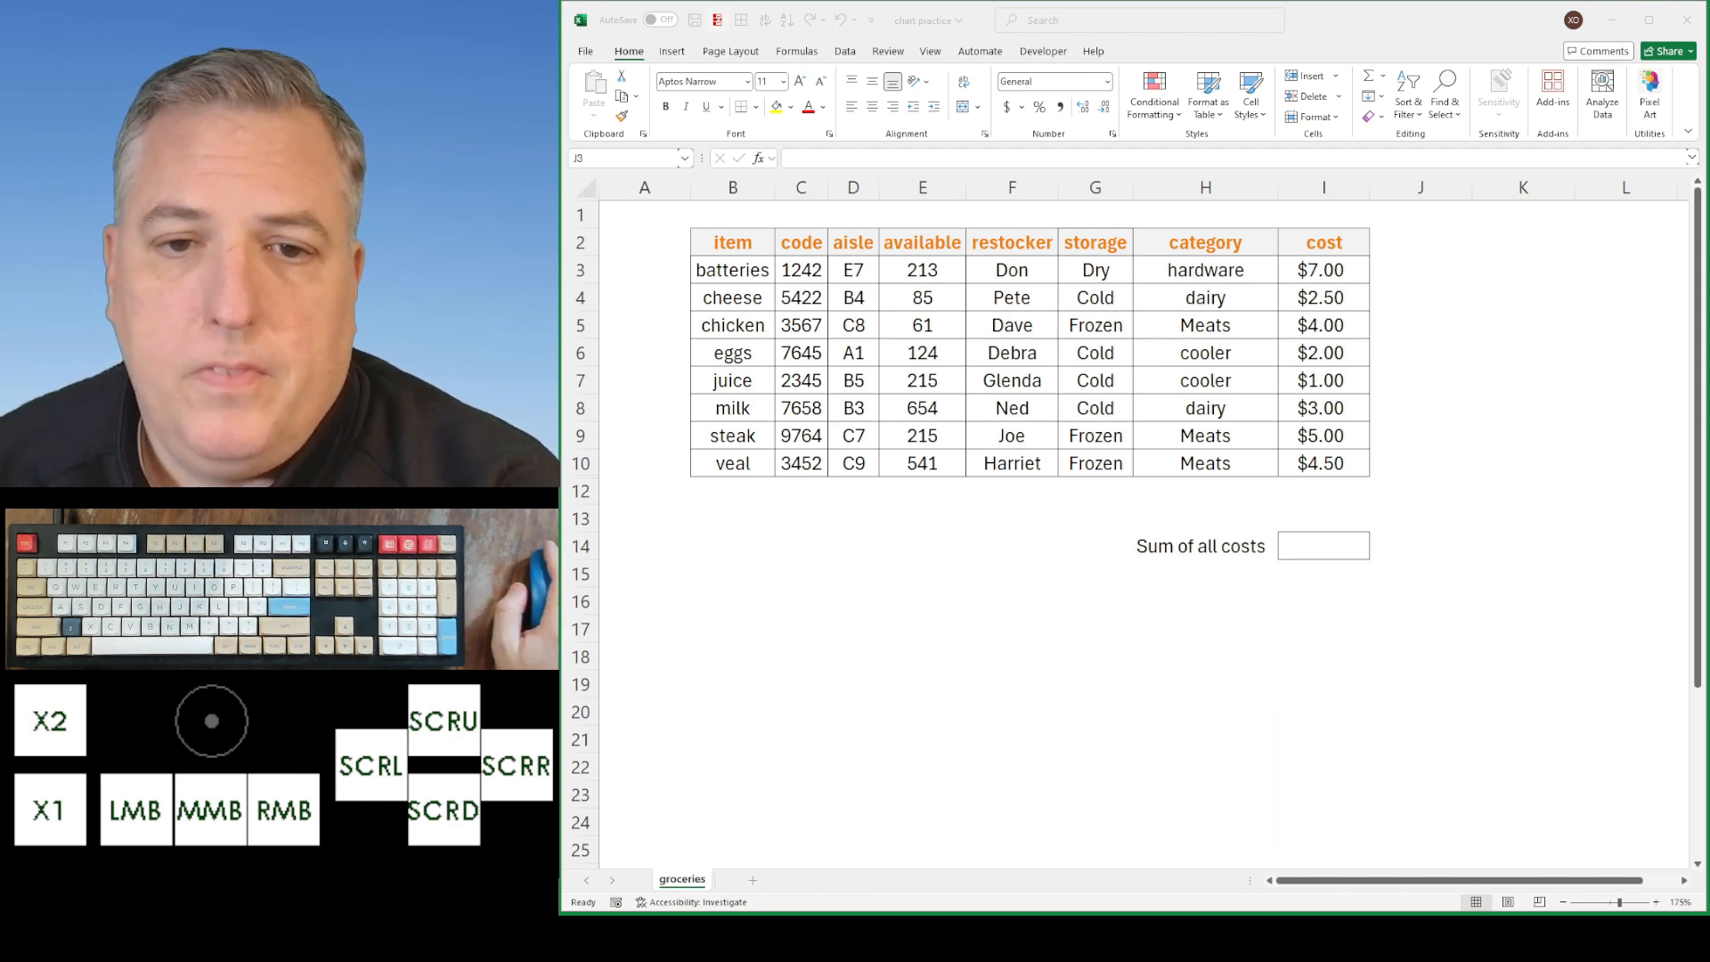
Try a fixed-width Text to Columns split on J3:J10 with a column break at about position 9
{"action": "left_click", "coordinate": [1407, 271]}
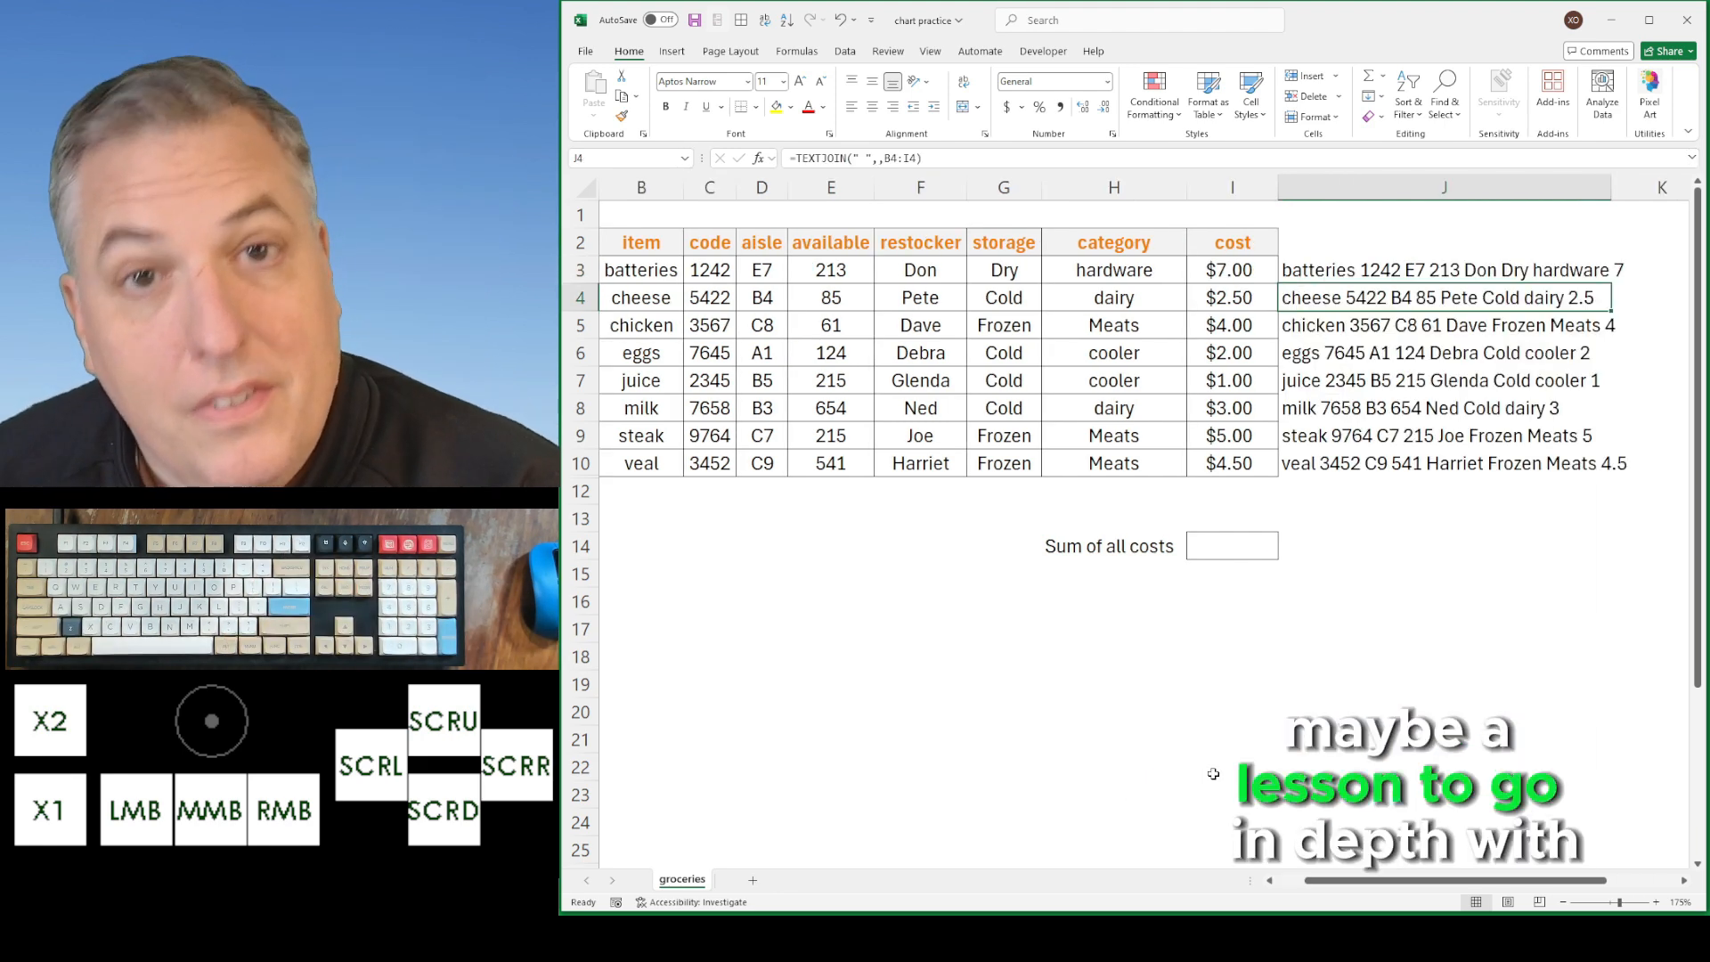
{"action": "key", "text": "Up"}
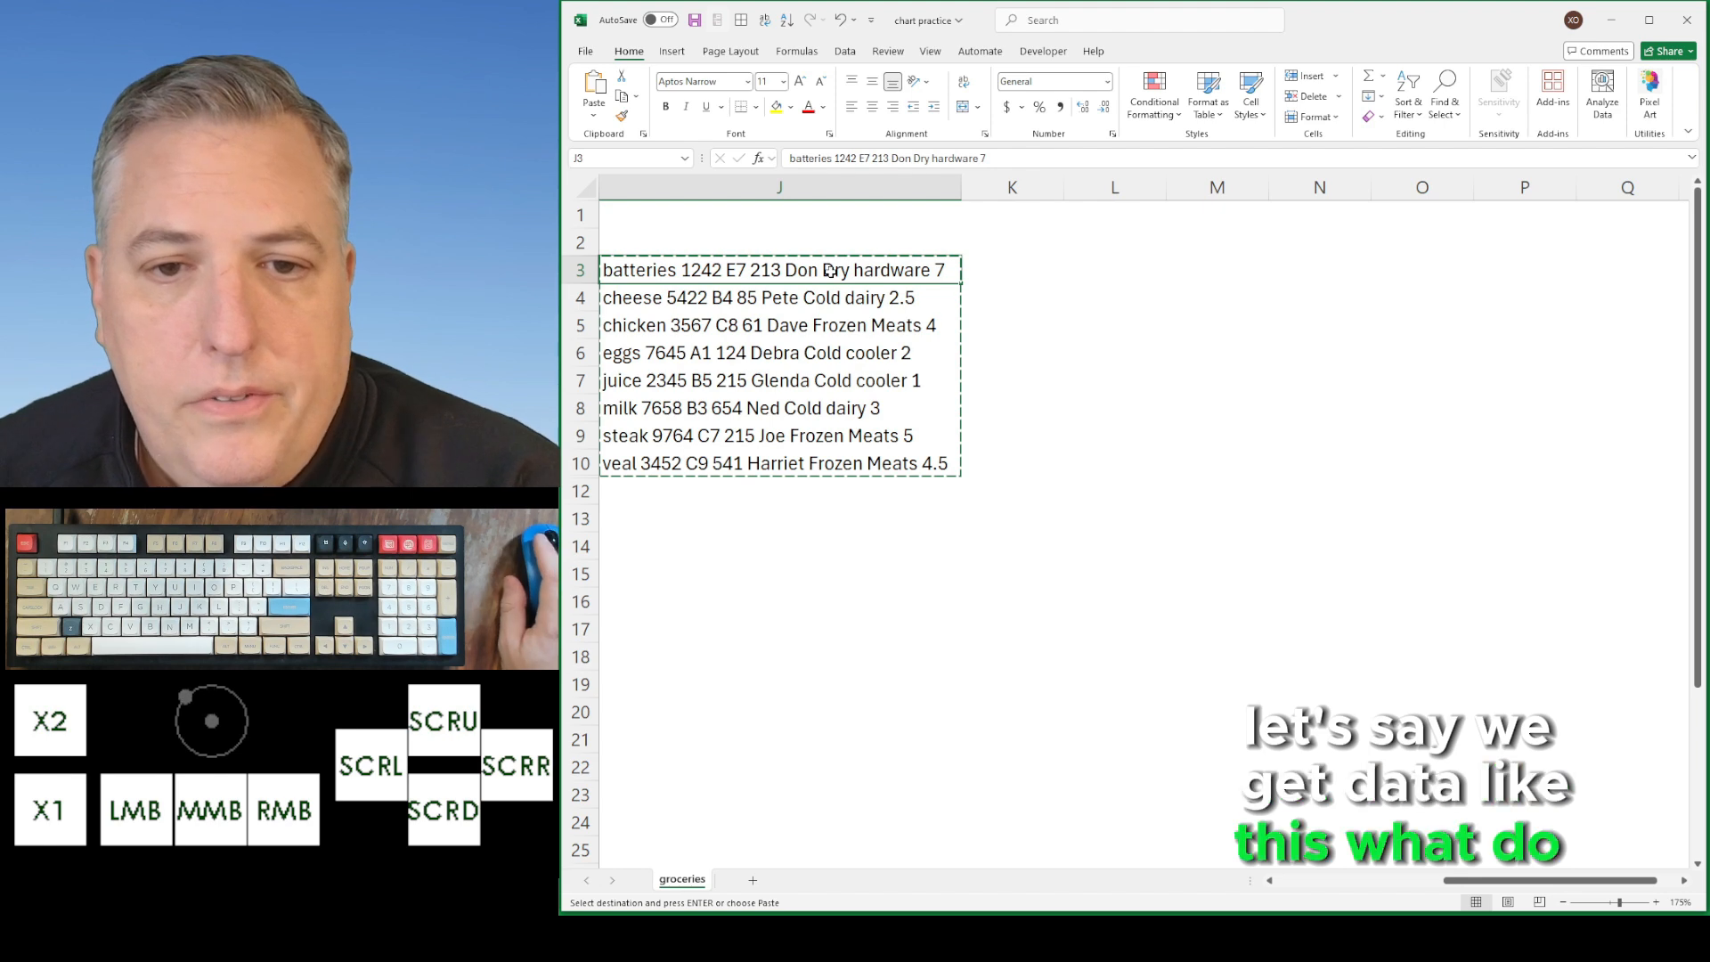
{"action": "left_click_drag", "start_coordinate": [830, 271], "coordinate": [832, 459]}
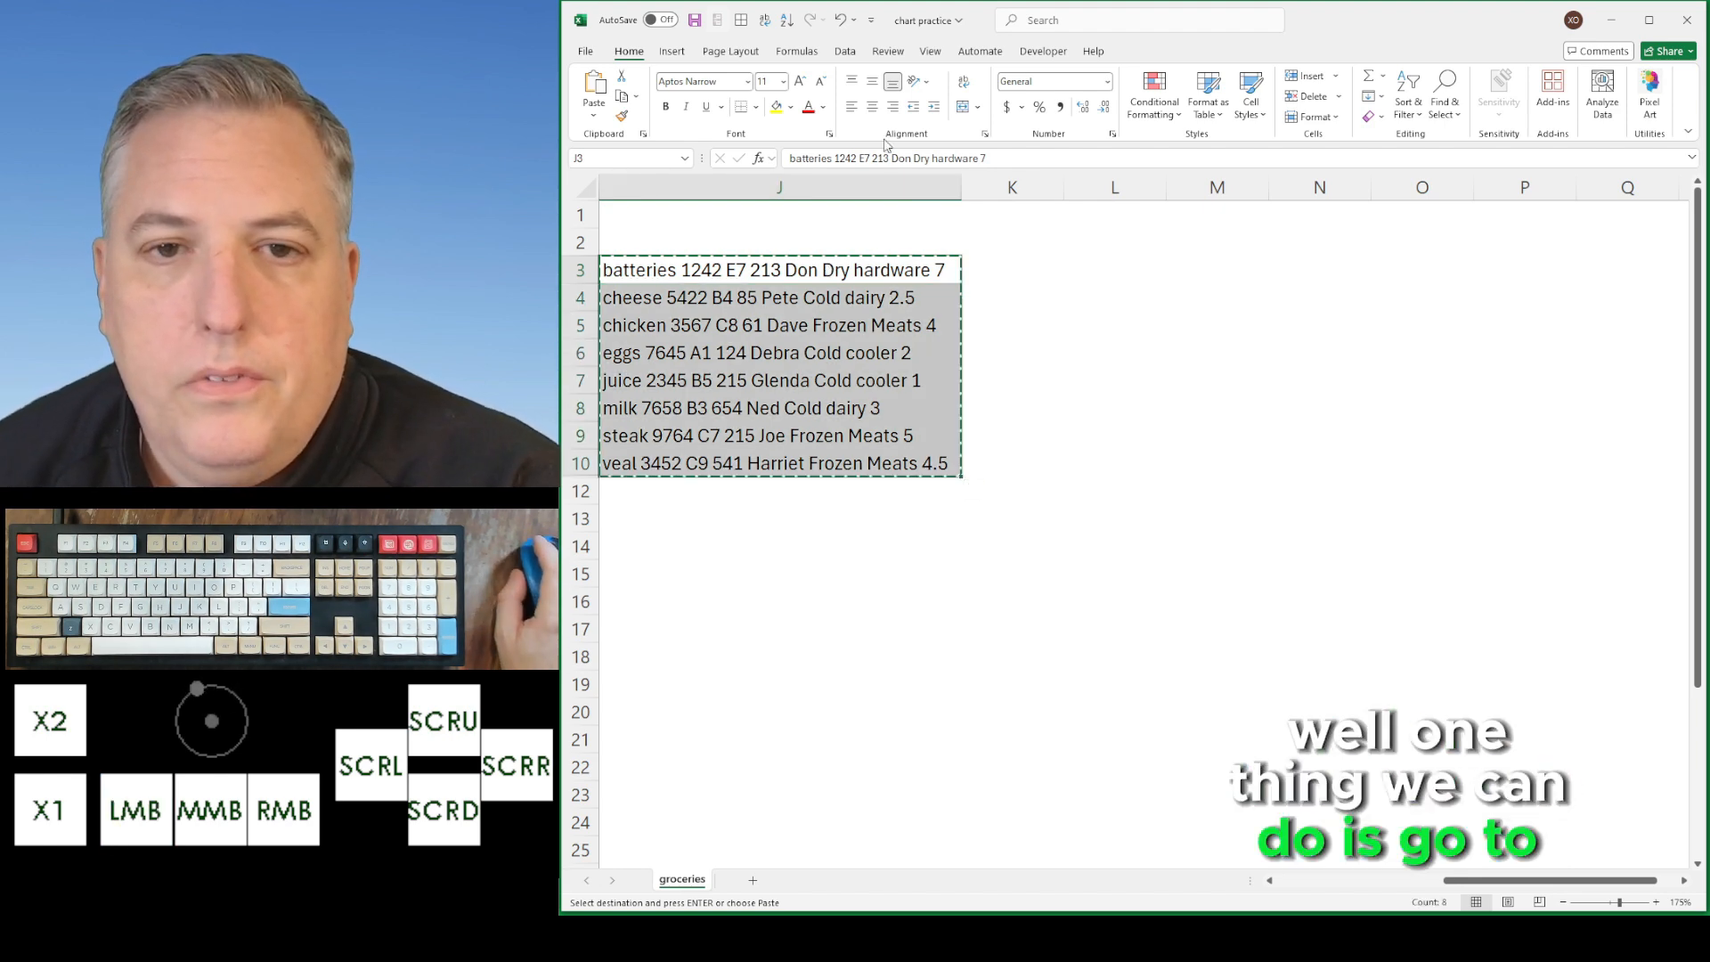
{"action": "left_click", "coordinate": [845, 52]}
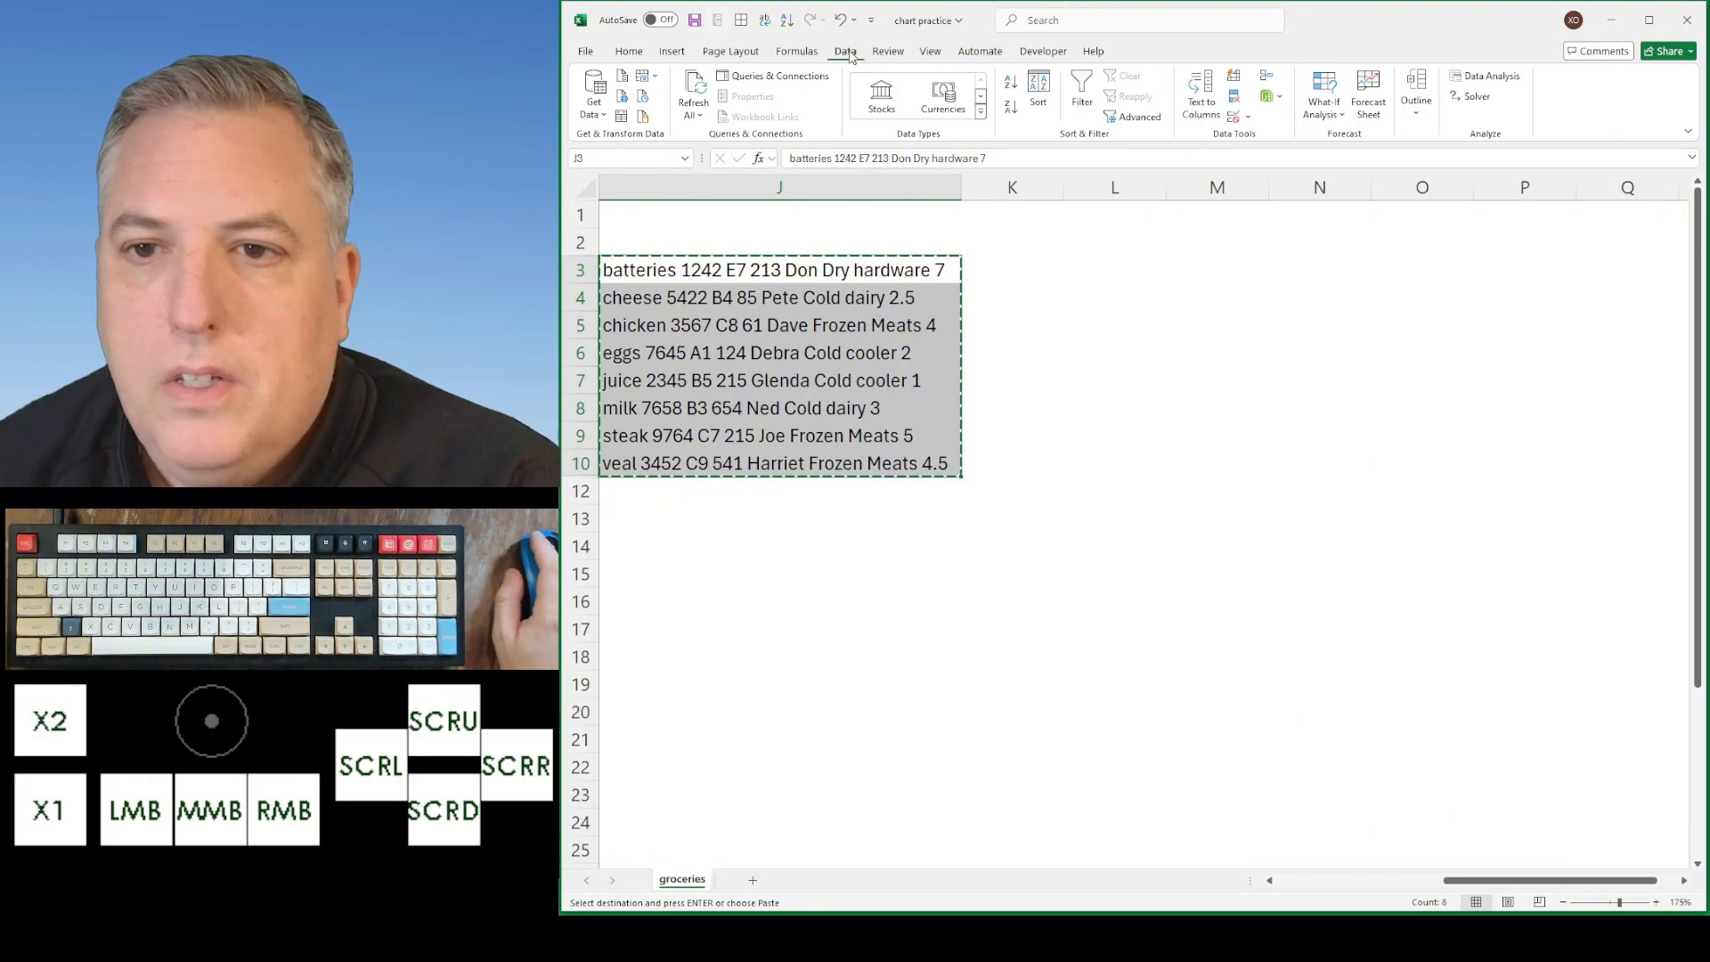
{"action": "left_click", "coordinate": [1202, 94]}
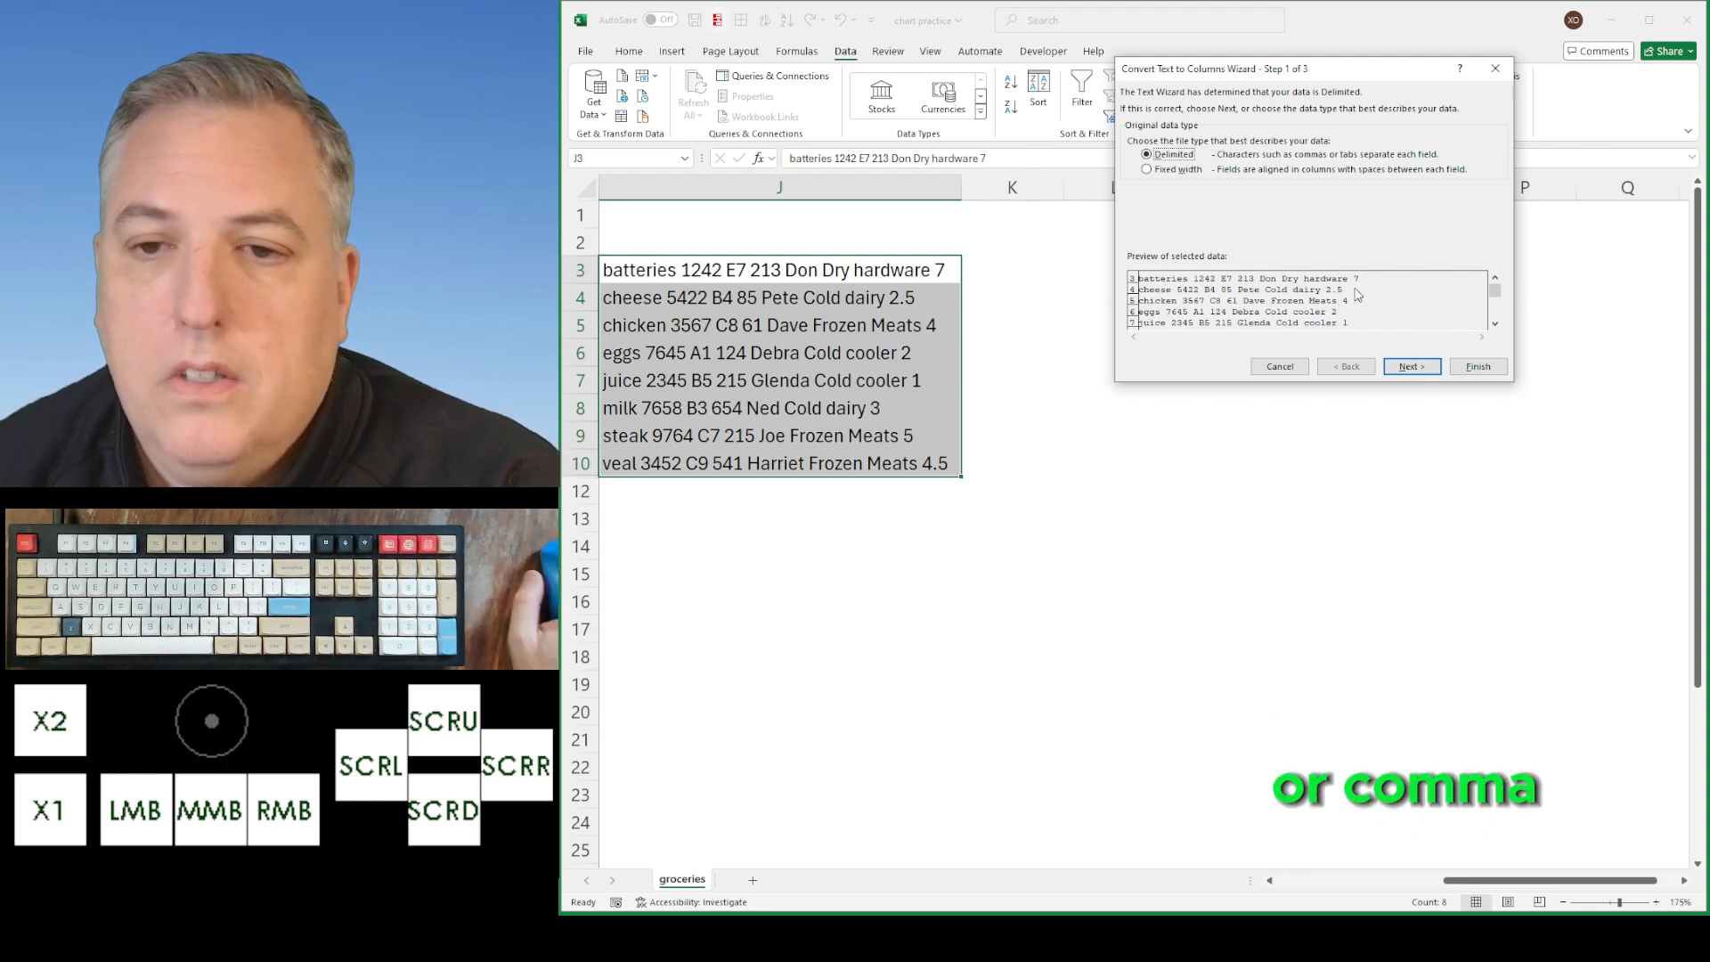
{"action": "left_click", "coordinate": [1188, 173]}
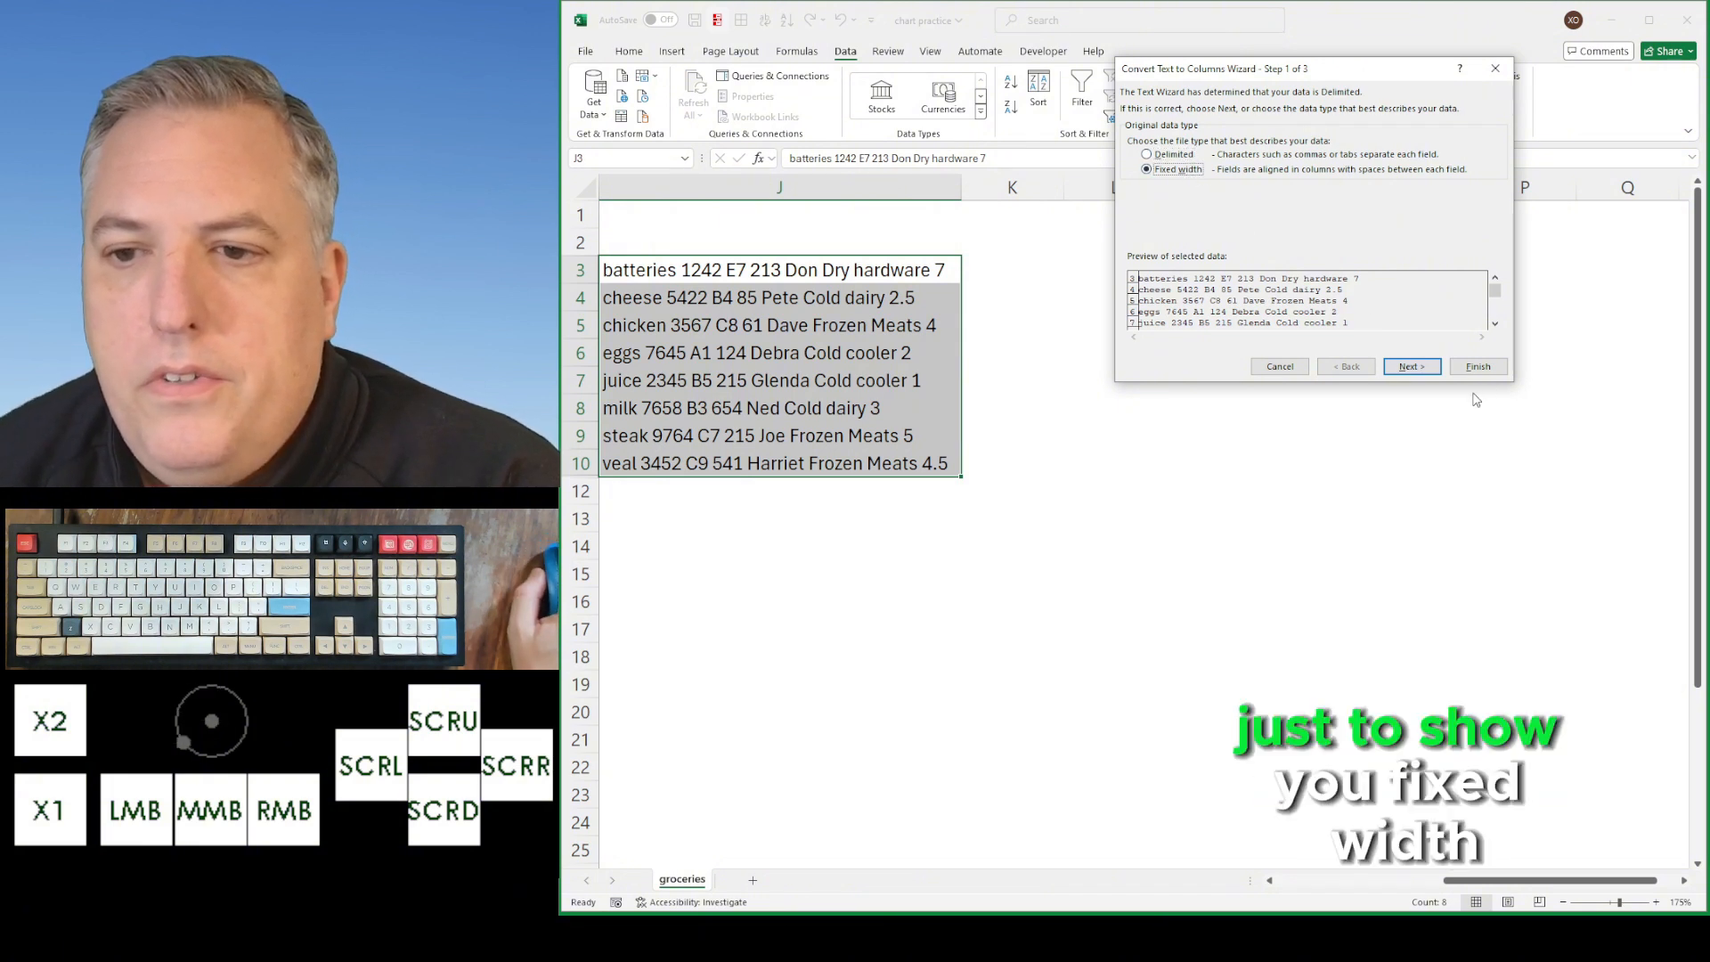
{"action": "left_click", "coordinate": [1411, 366]}
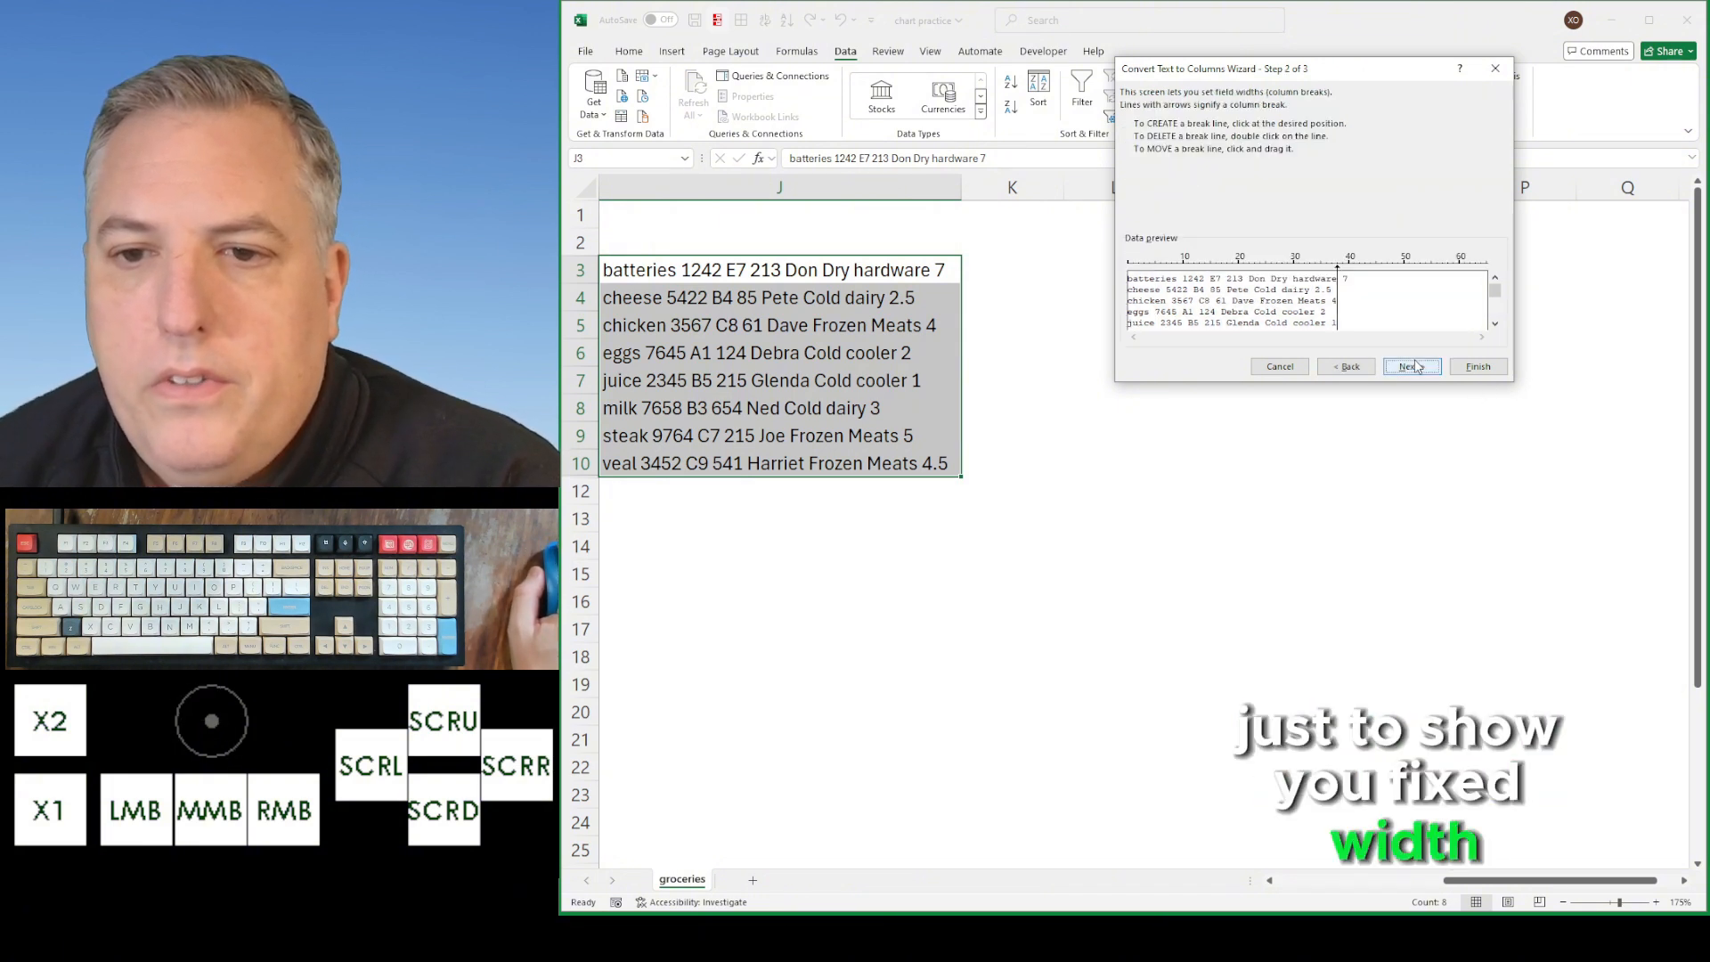
{"action": "left_click", "coordinate": [1178, 276]}
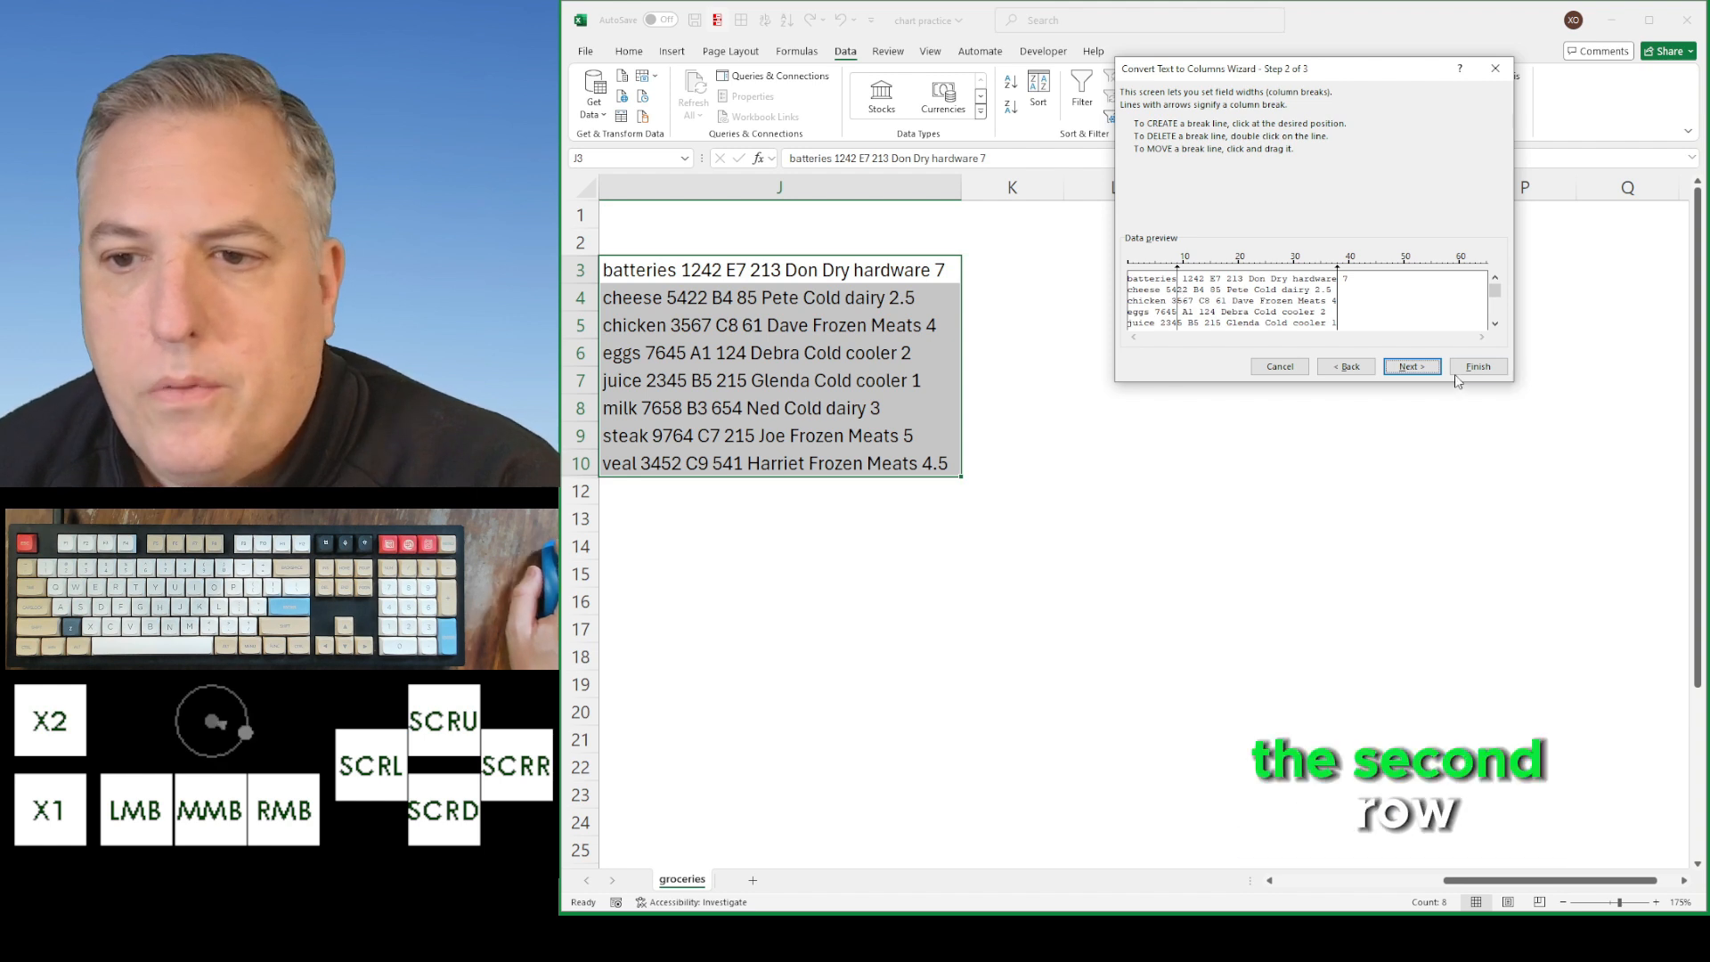
{"action": "left_click", "coordinate": [1350, 373]}
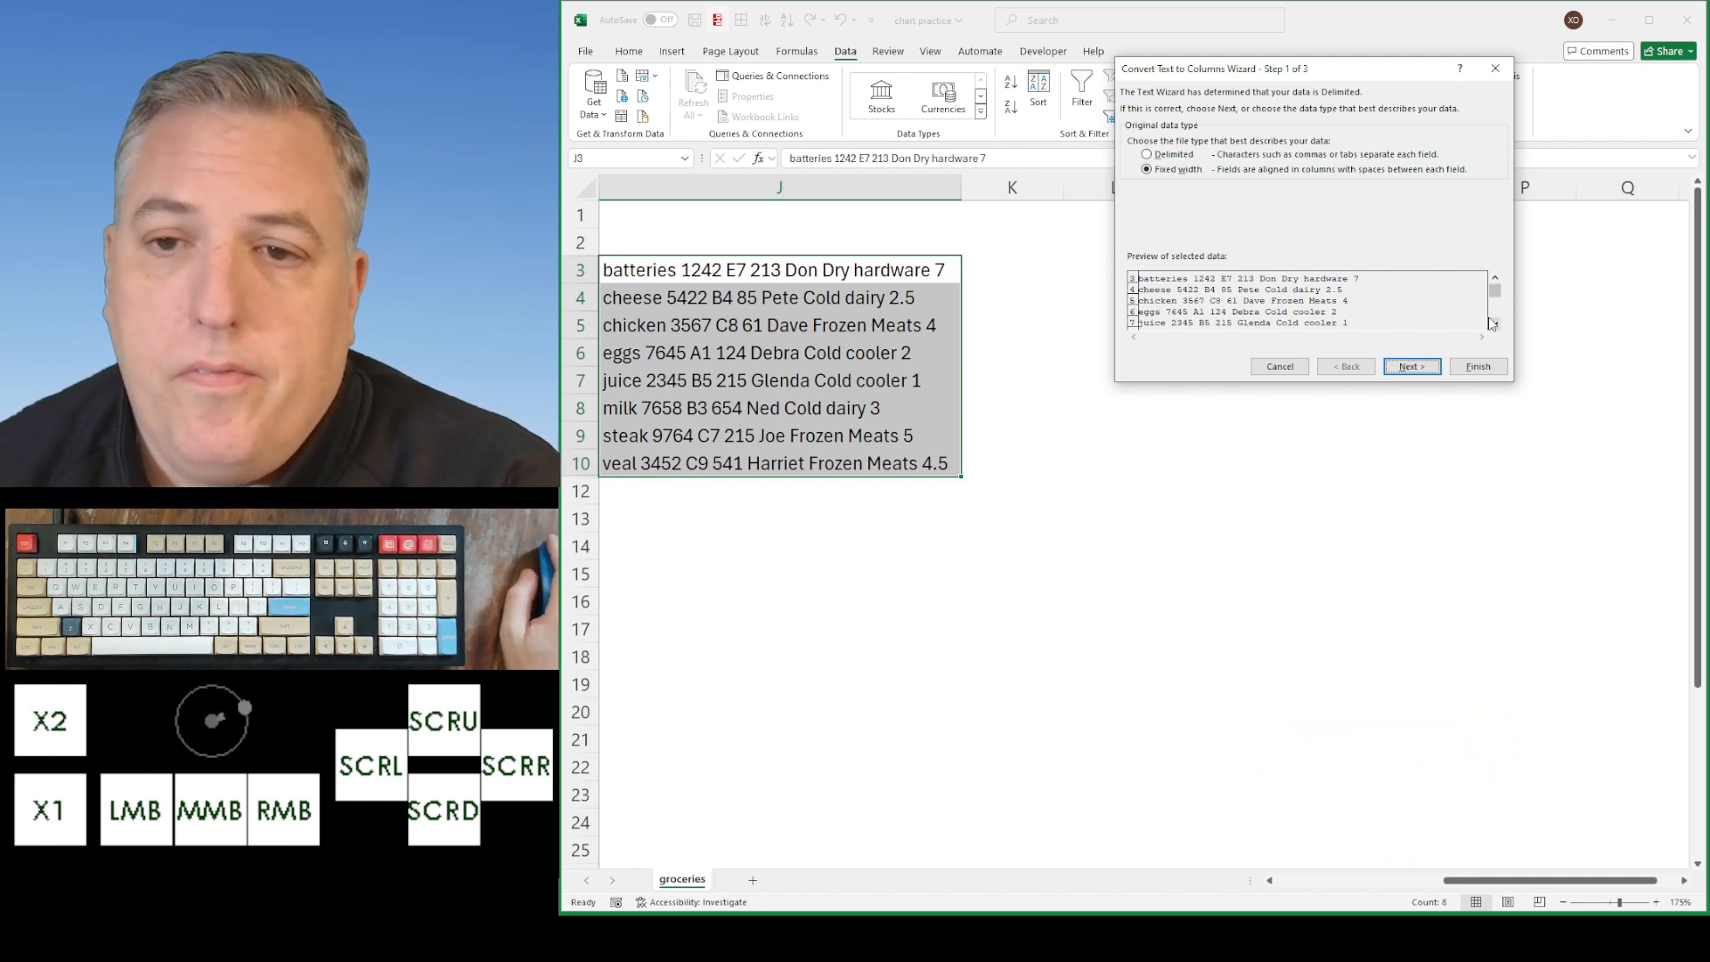
Split the text in J3:J10 into separate columns as delimited data, adding space as a delimiter, with the output starting at J3
{"action": "left_click", "coordinate": [1146, 154]}
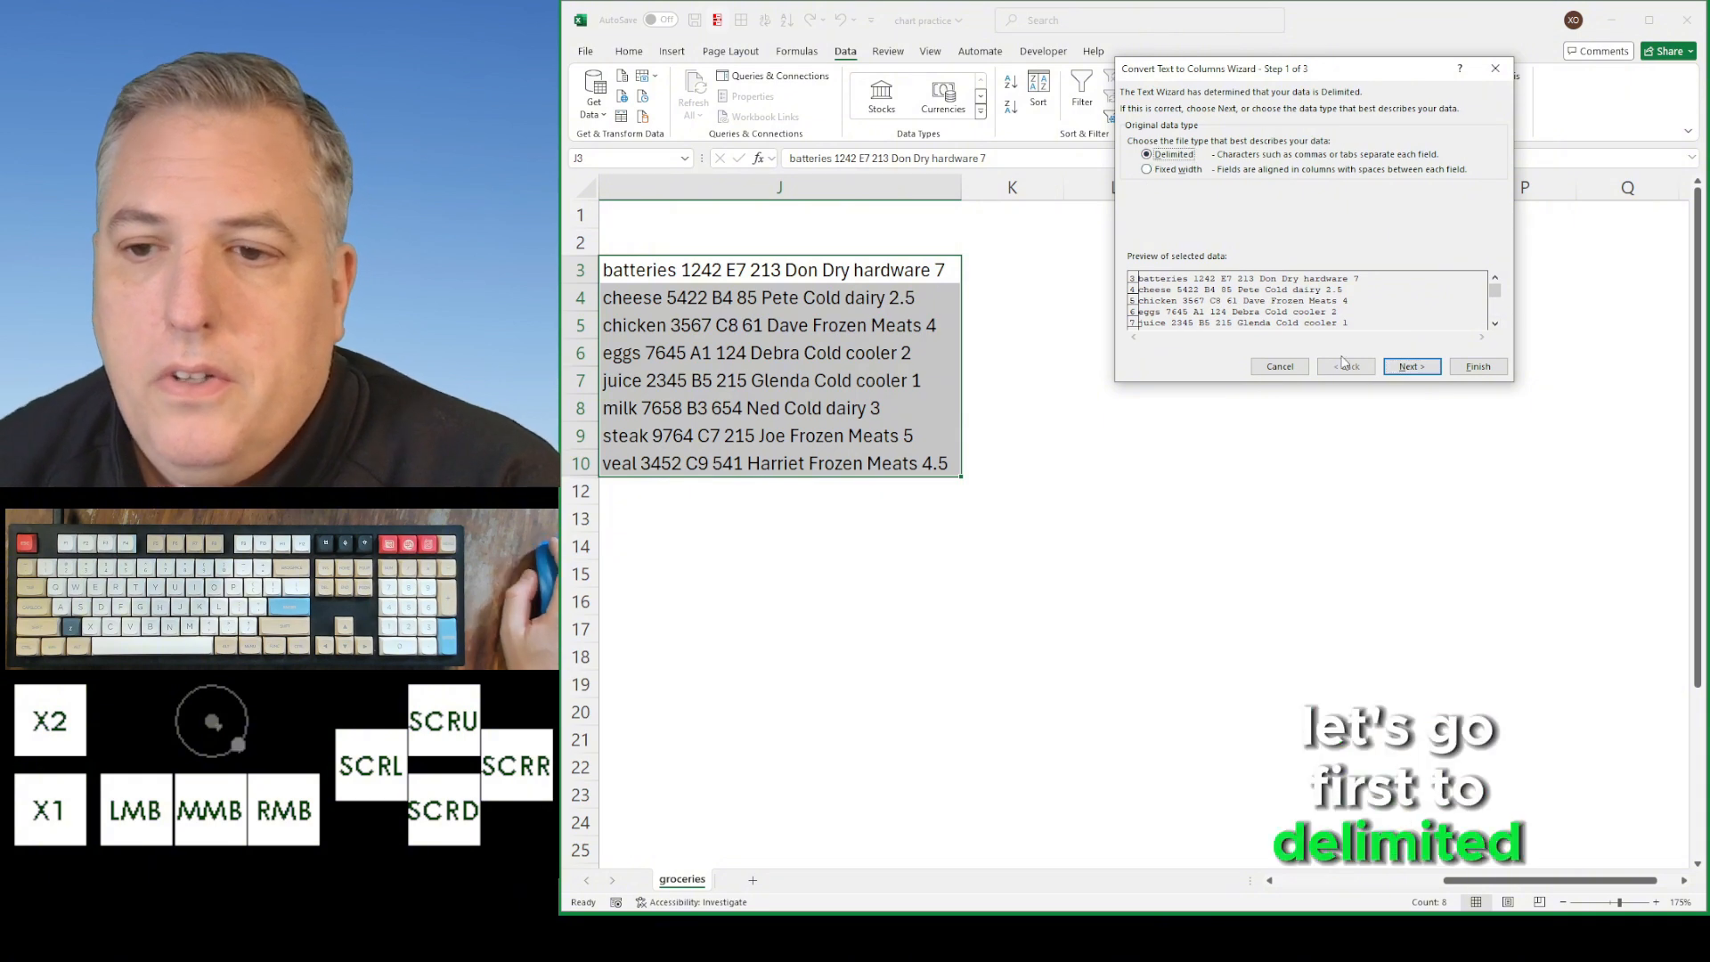
{"action": "left_click", "coordinate": [1412, 365]}
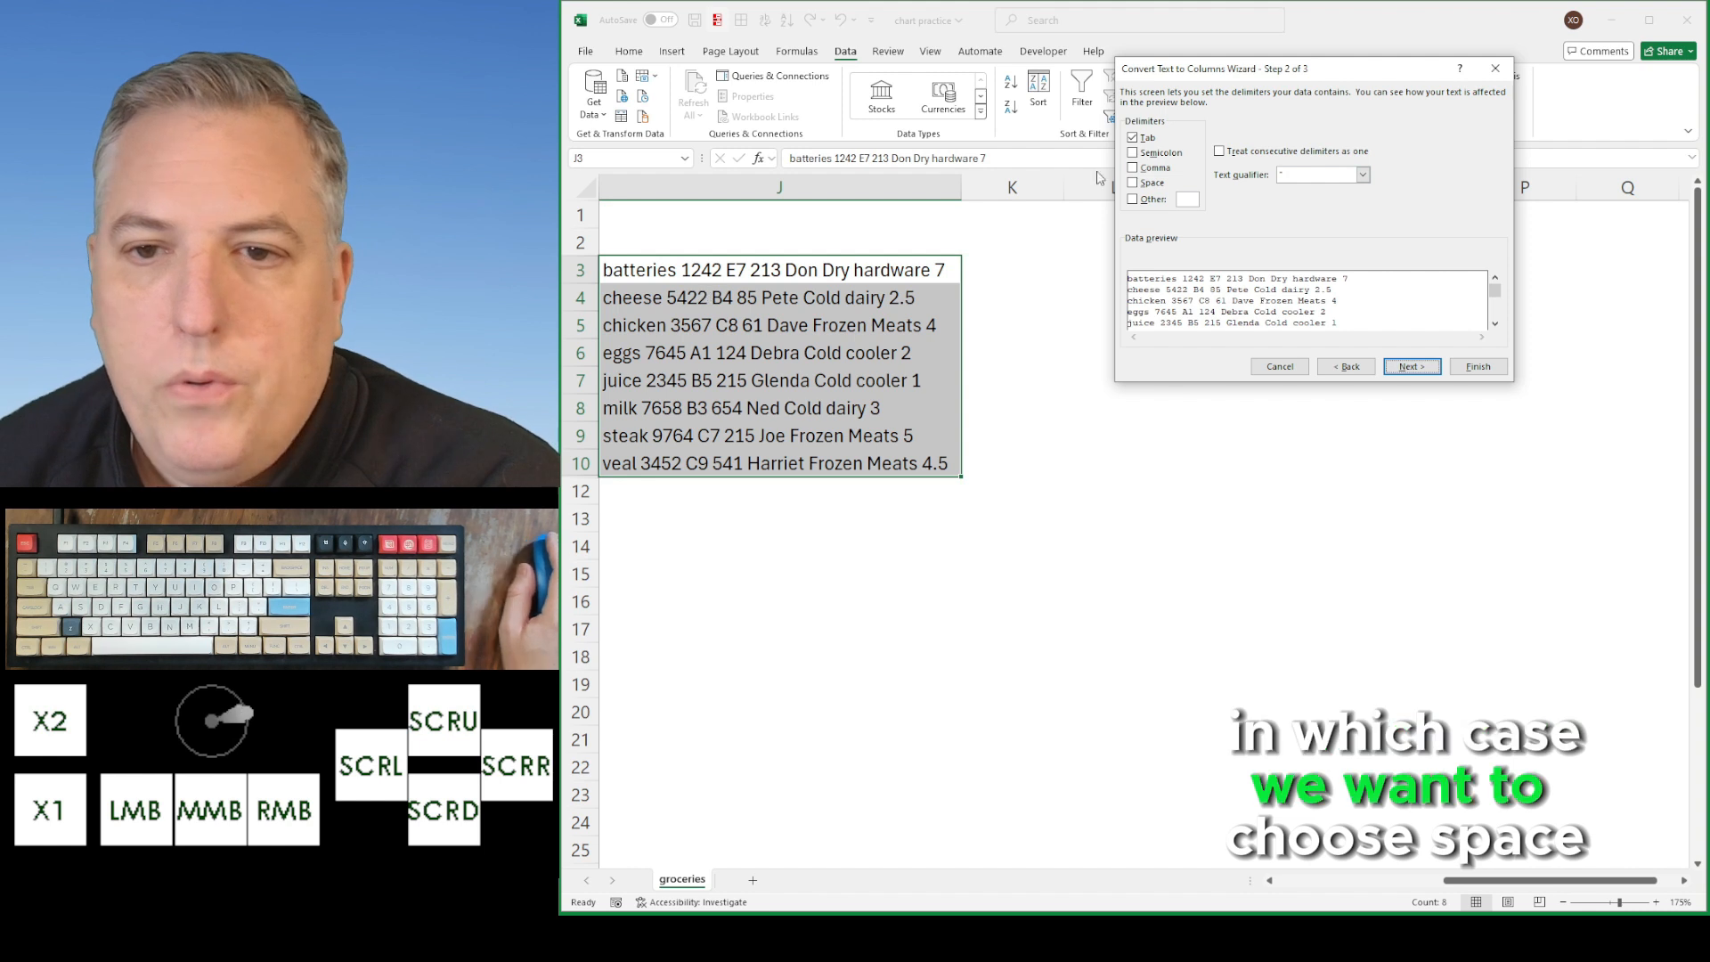
{"action": "left_click", "coordinate": [1146, 184]}
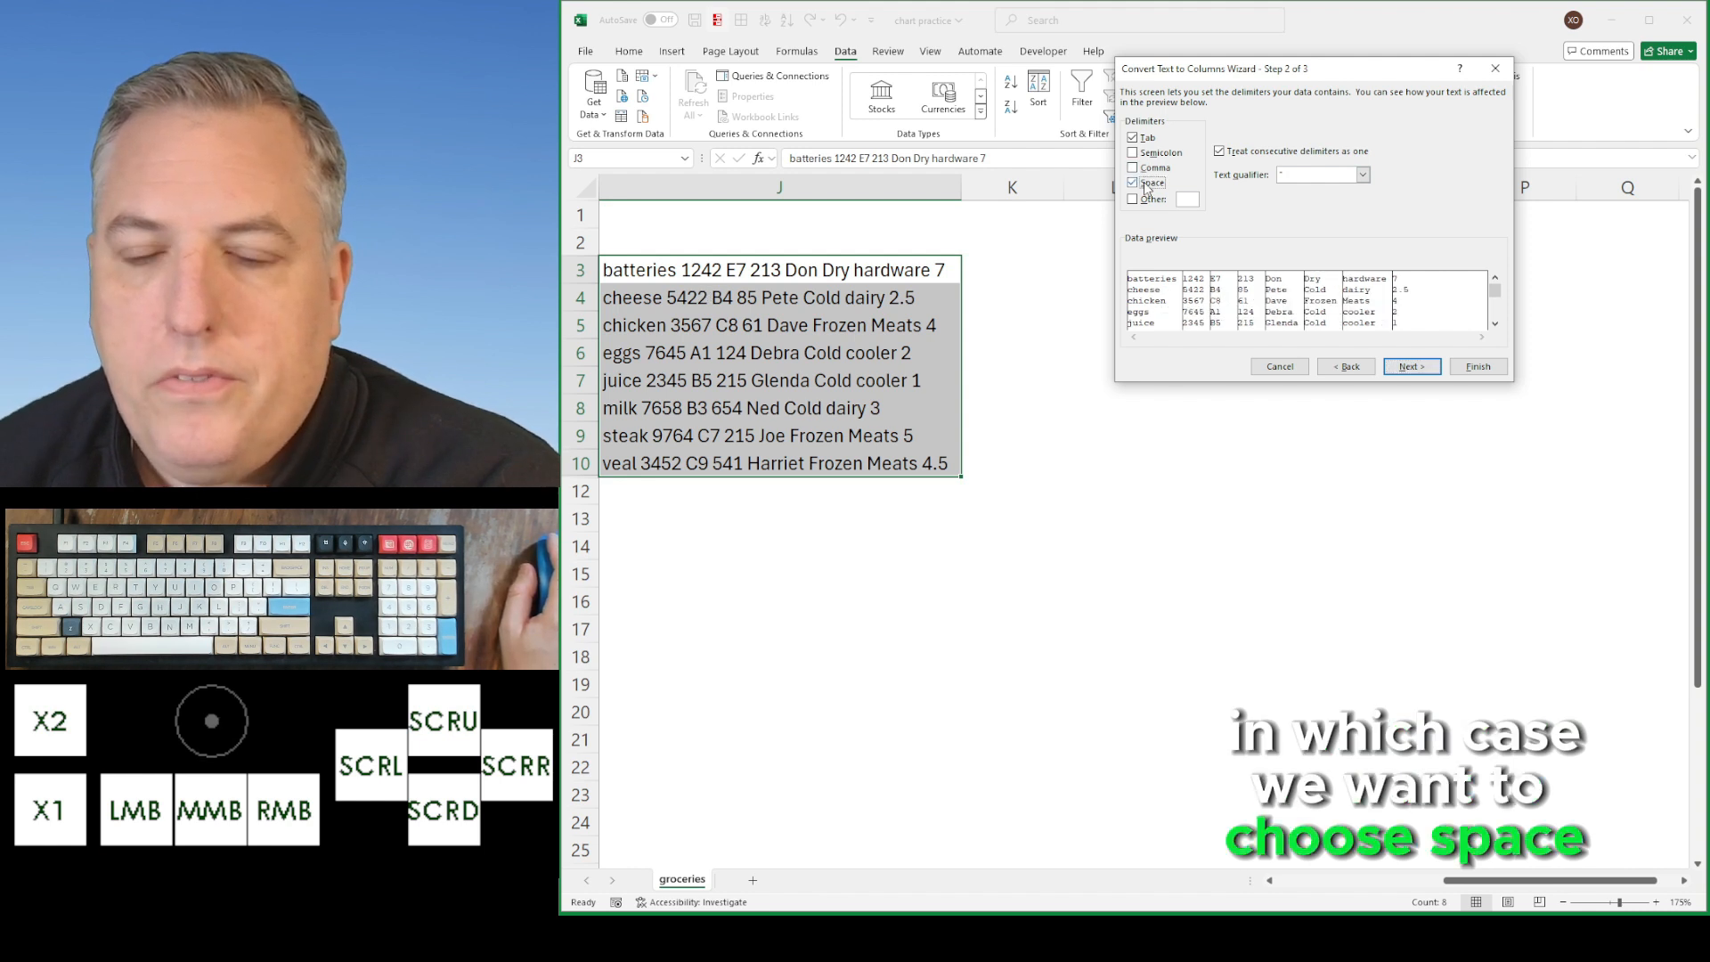
{"action": "left_click", "coordinate": [1413, 367]}
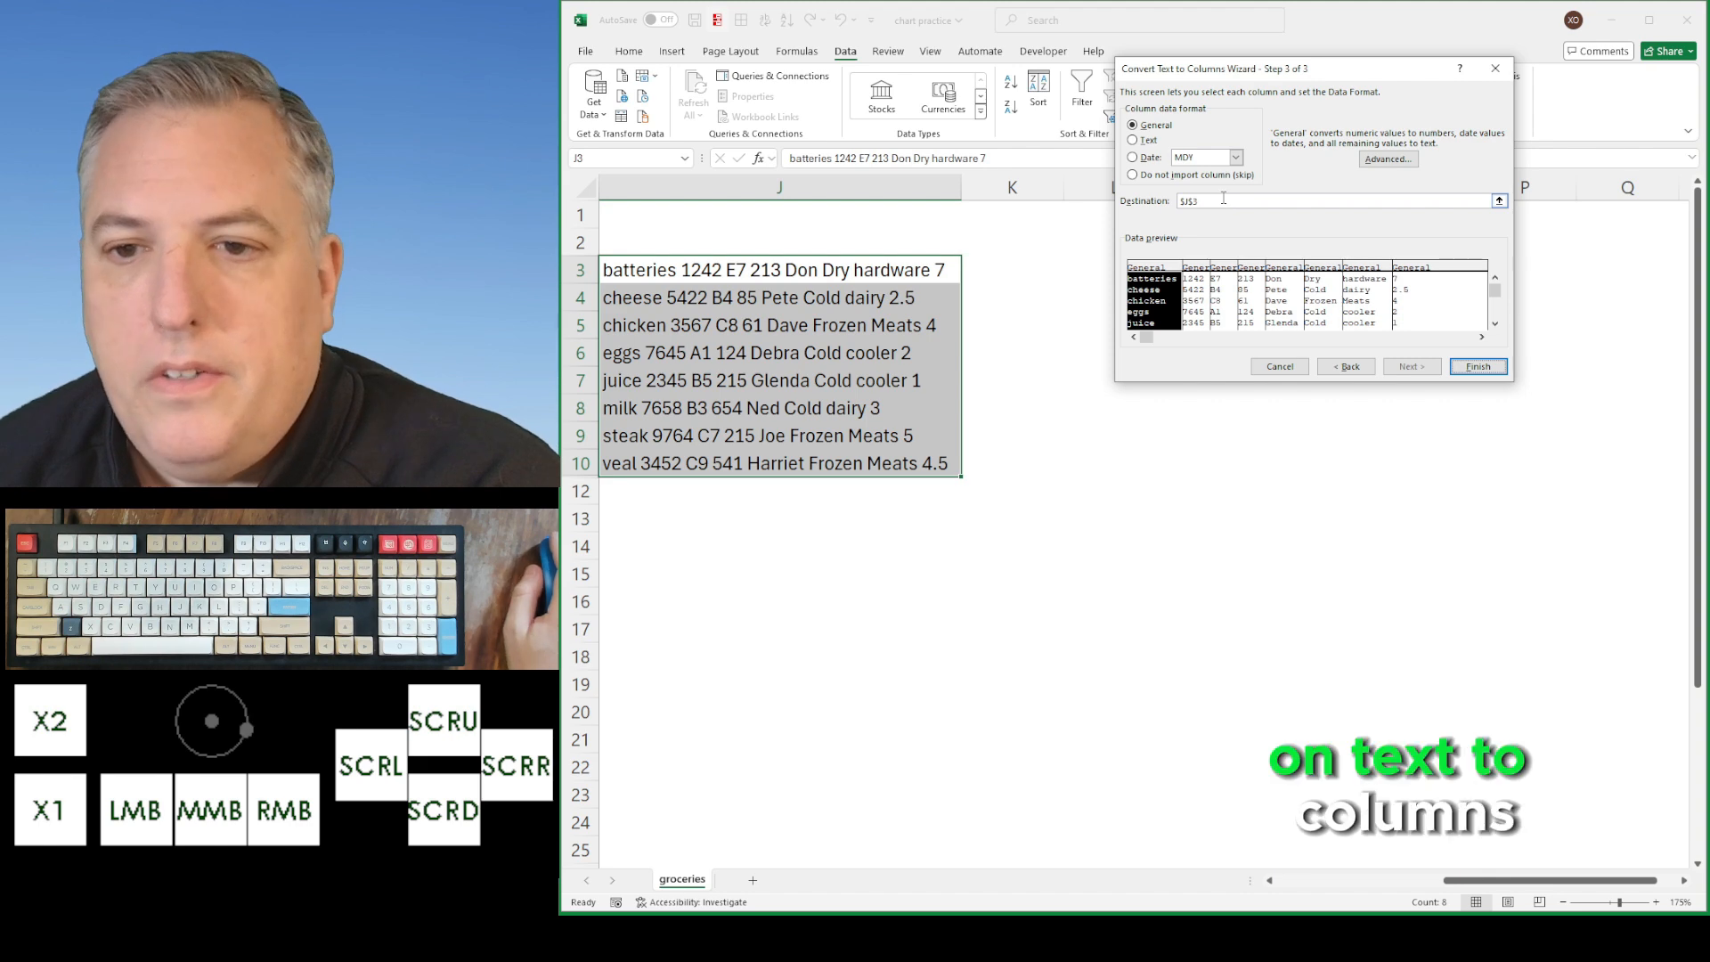
{"action": "left_click", "coordinate": [1480, 367]}
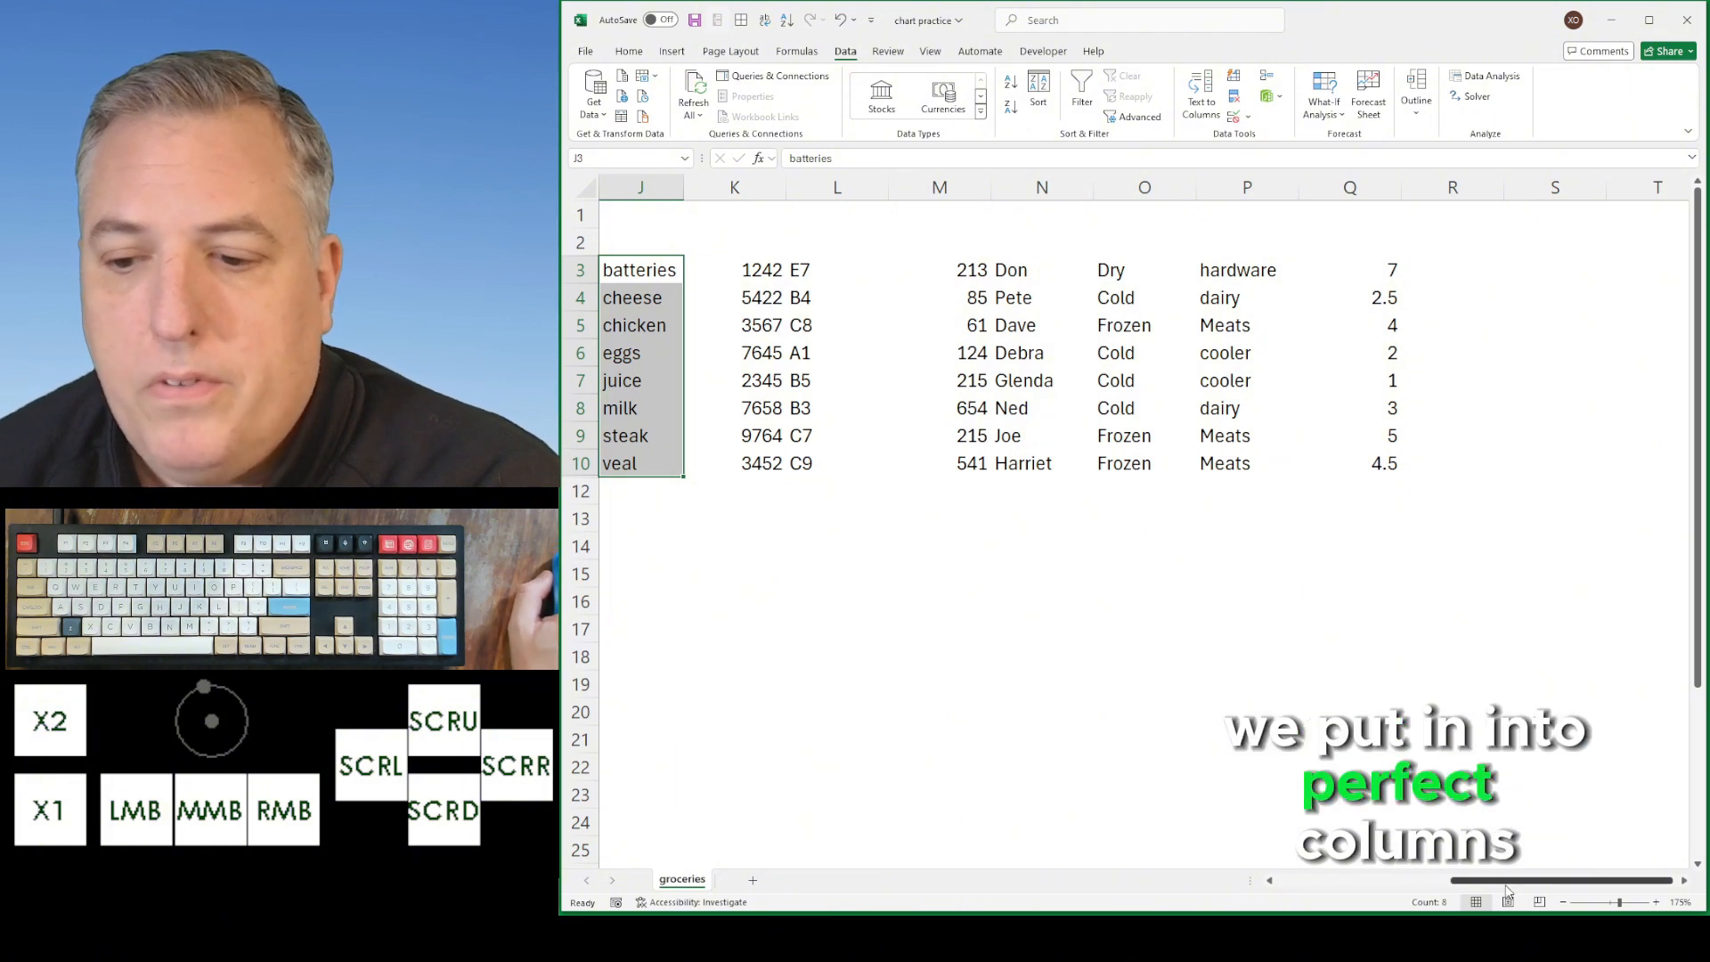
Undo the delimited split so each grocery row is a single text string in column J
{"action": "left_click_drag", "start_coordinate": [1451, 890], "coordinate": [1514, 904]}
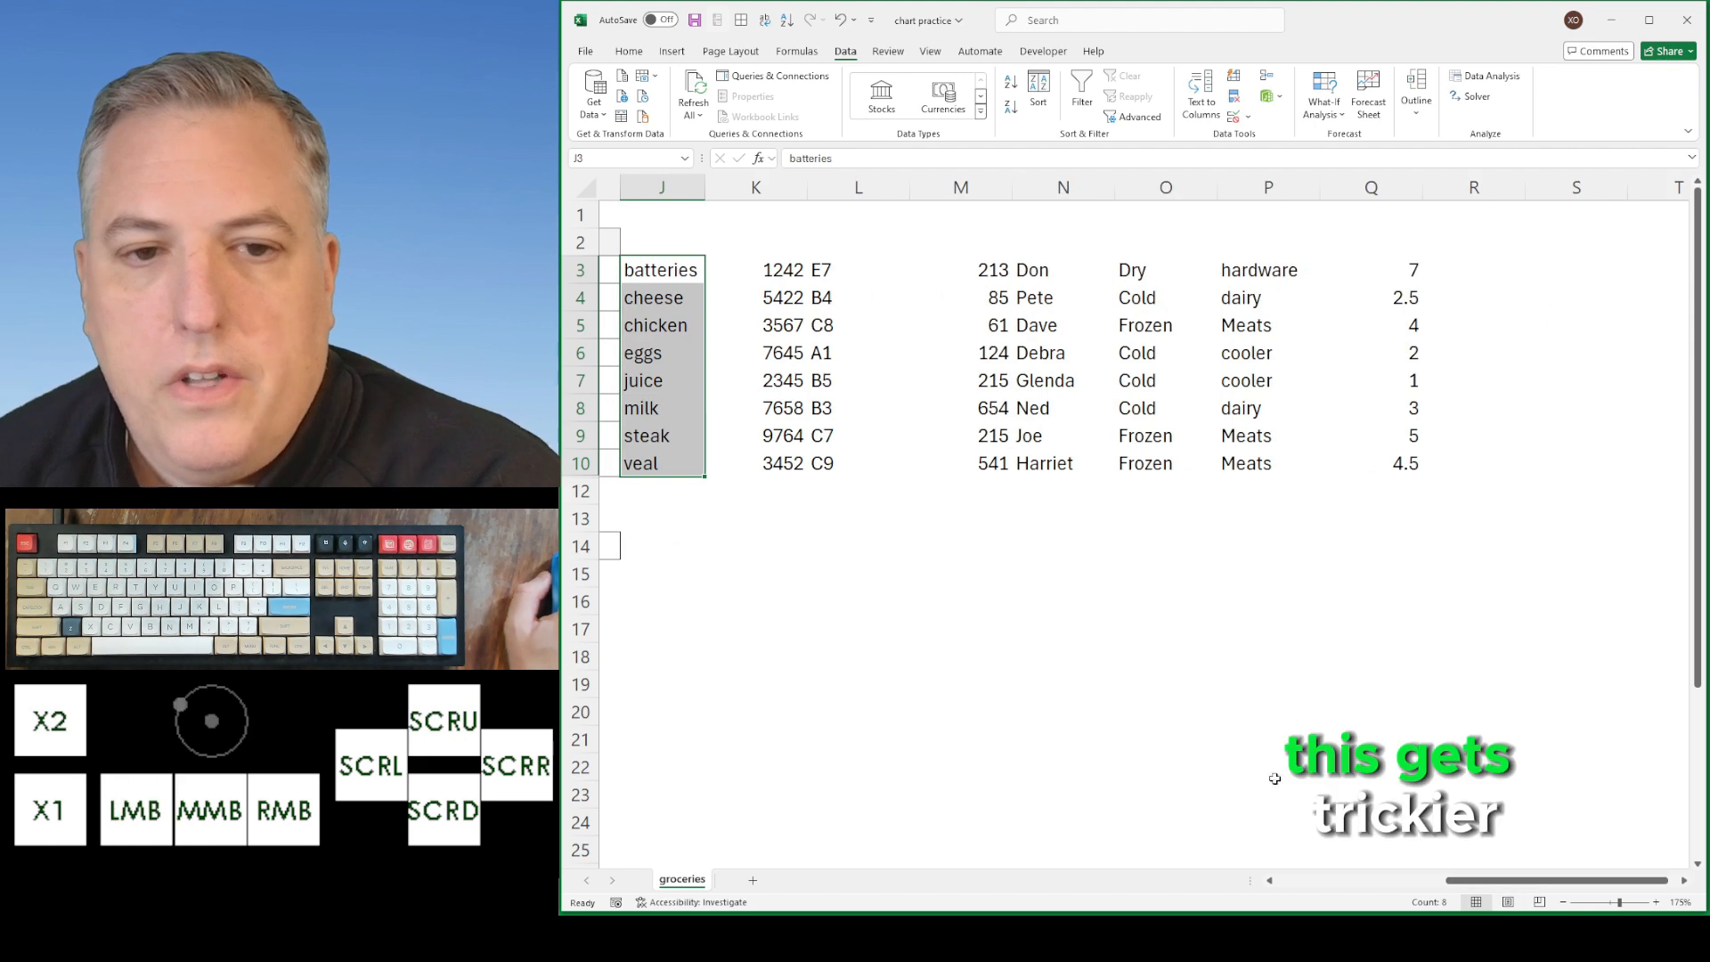
{"action": "left_click", "coordinate": [686, 267]}
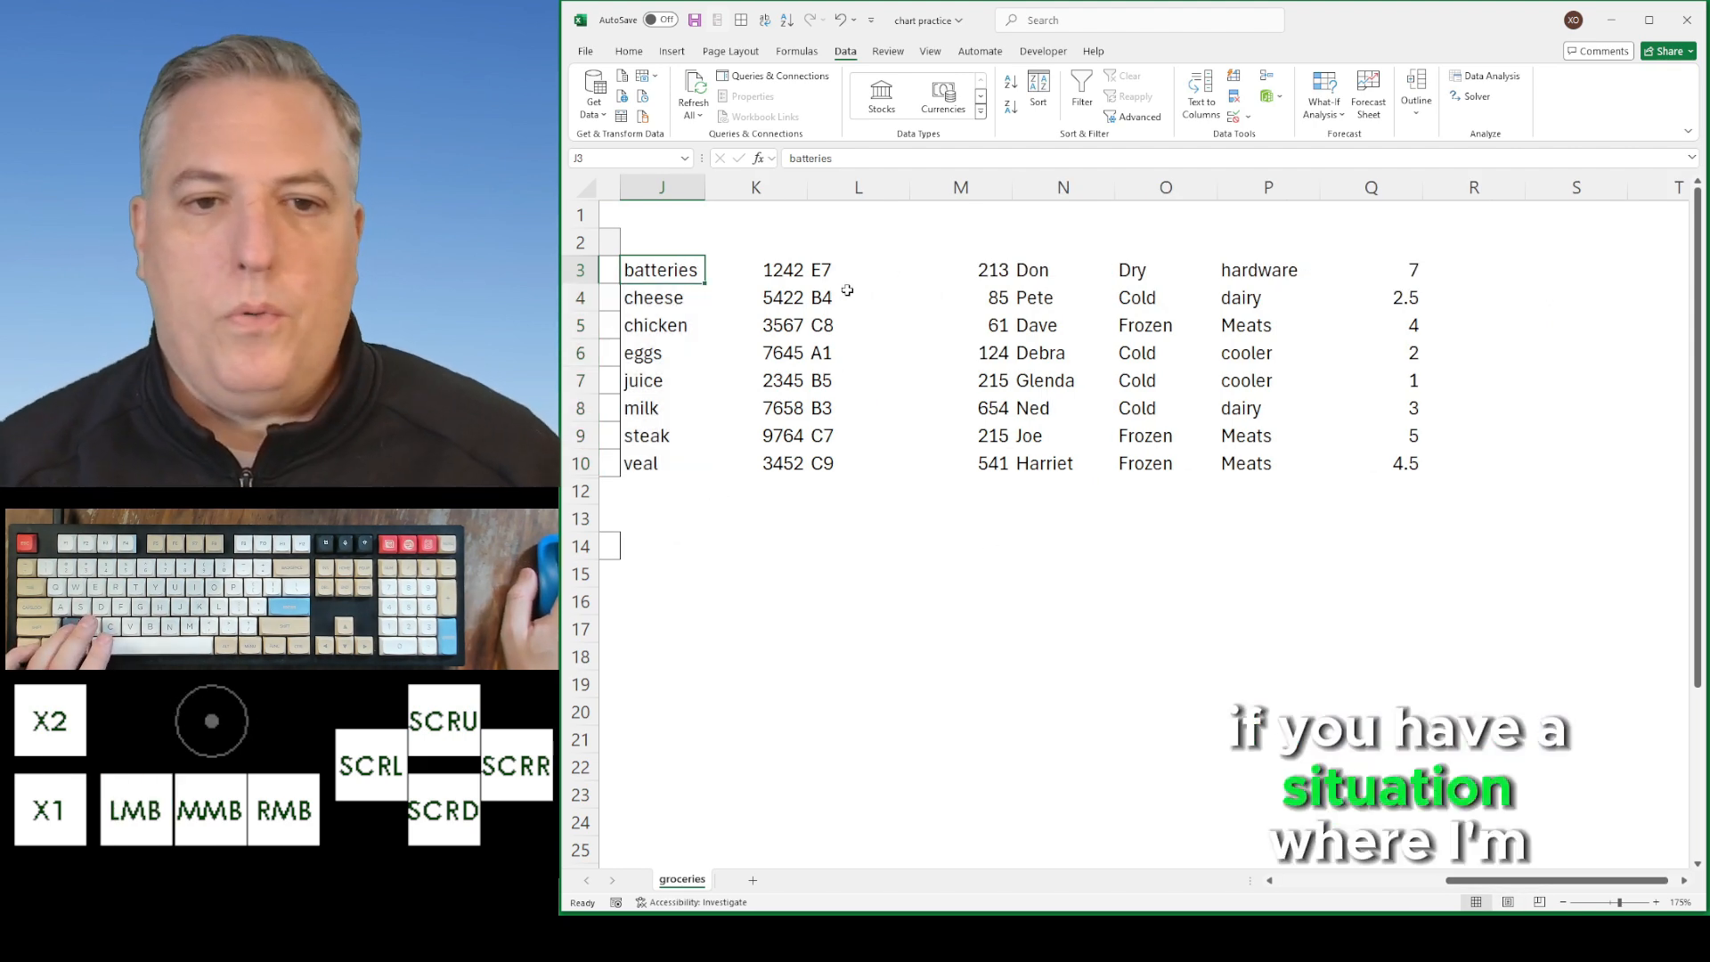
{"action": "key", "text": "ctrl+z"}
{"action": "key", "text": "ctrl+z"}
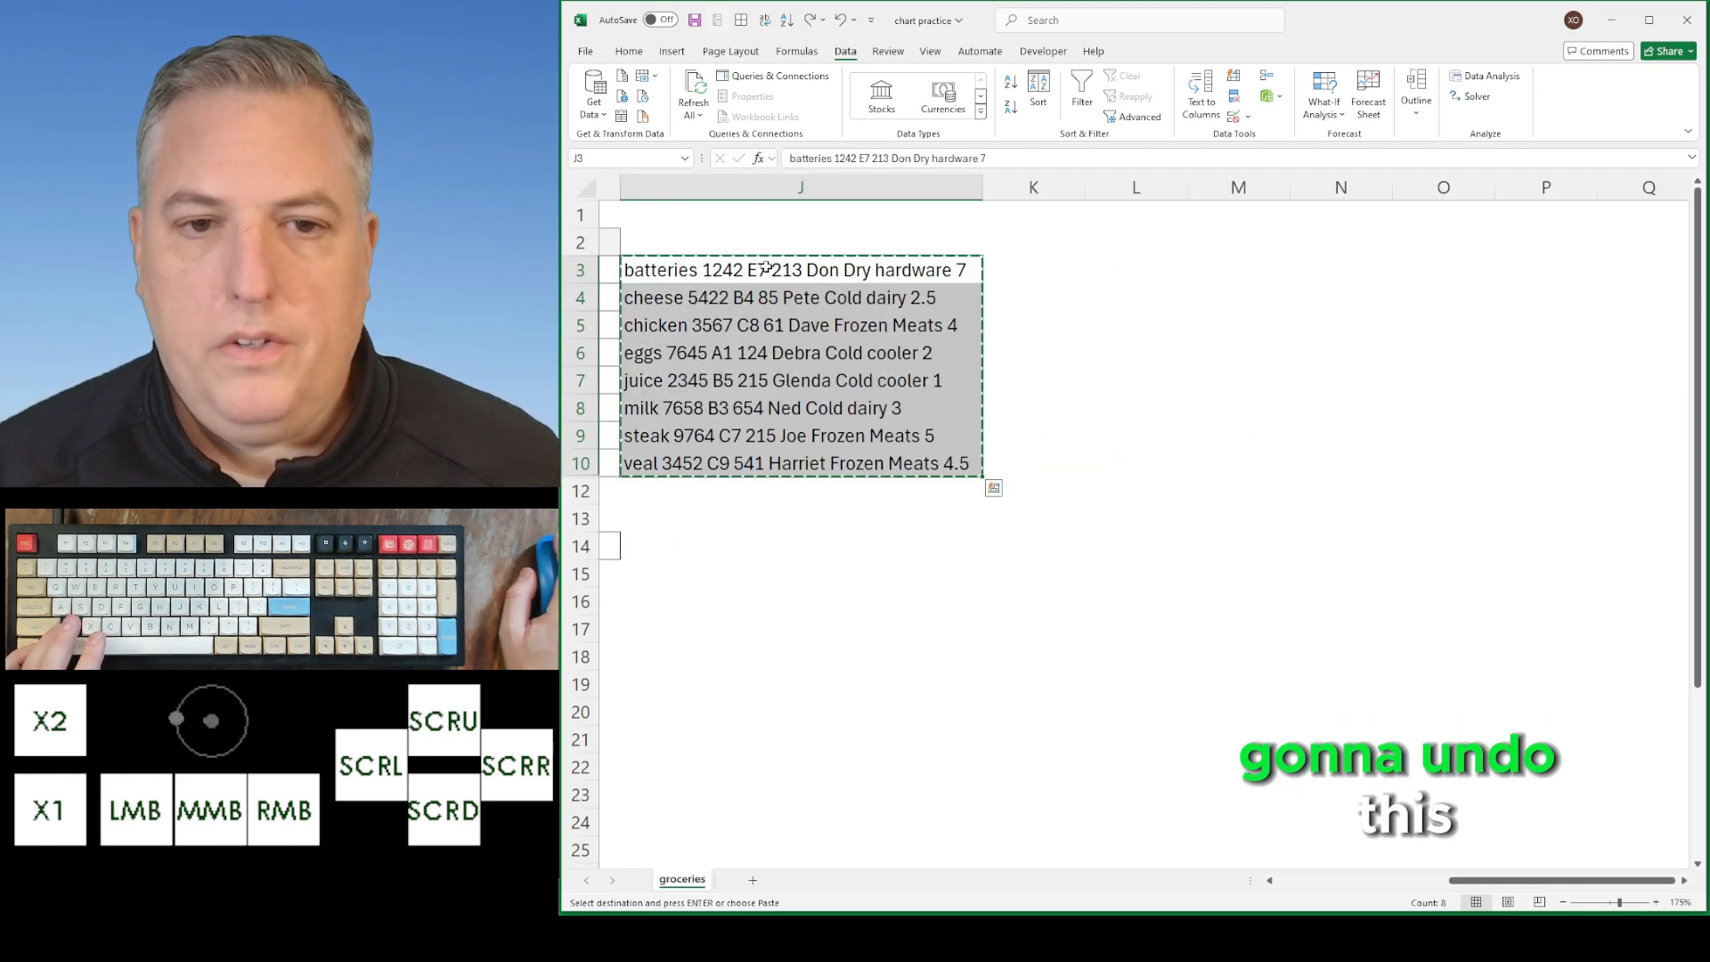
Insert the word cottage and a space before cheese in the text in J4
{"action": "key", "text": "ctrl+c"}
{"action": "left_click", "coordinate": [699, 296]}
{"action": "left_click", "coordinate": [789, 158]}
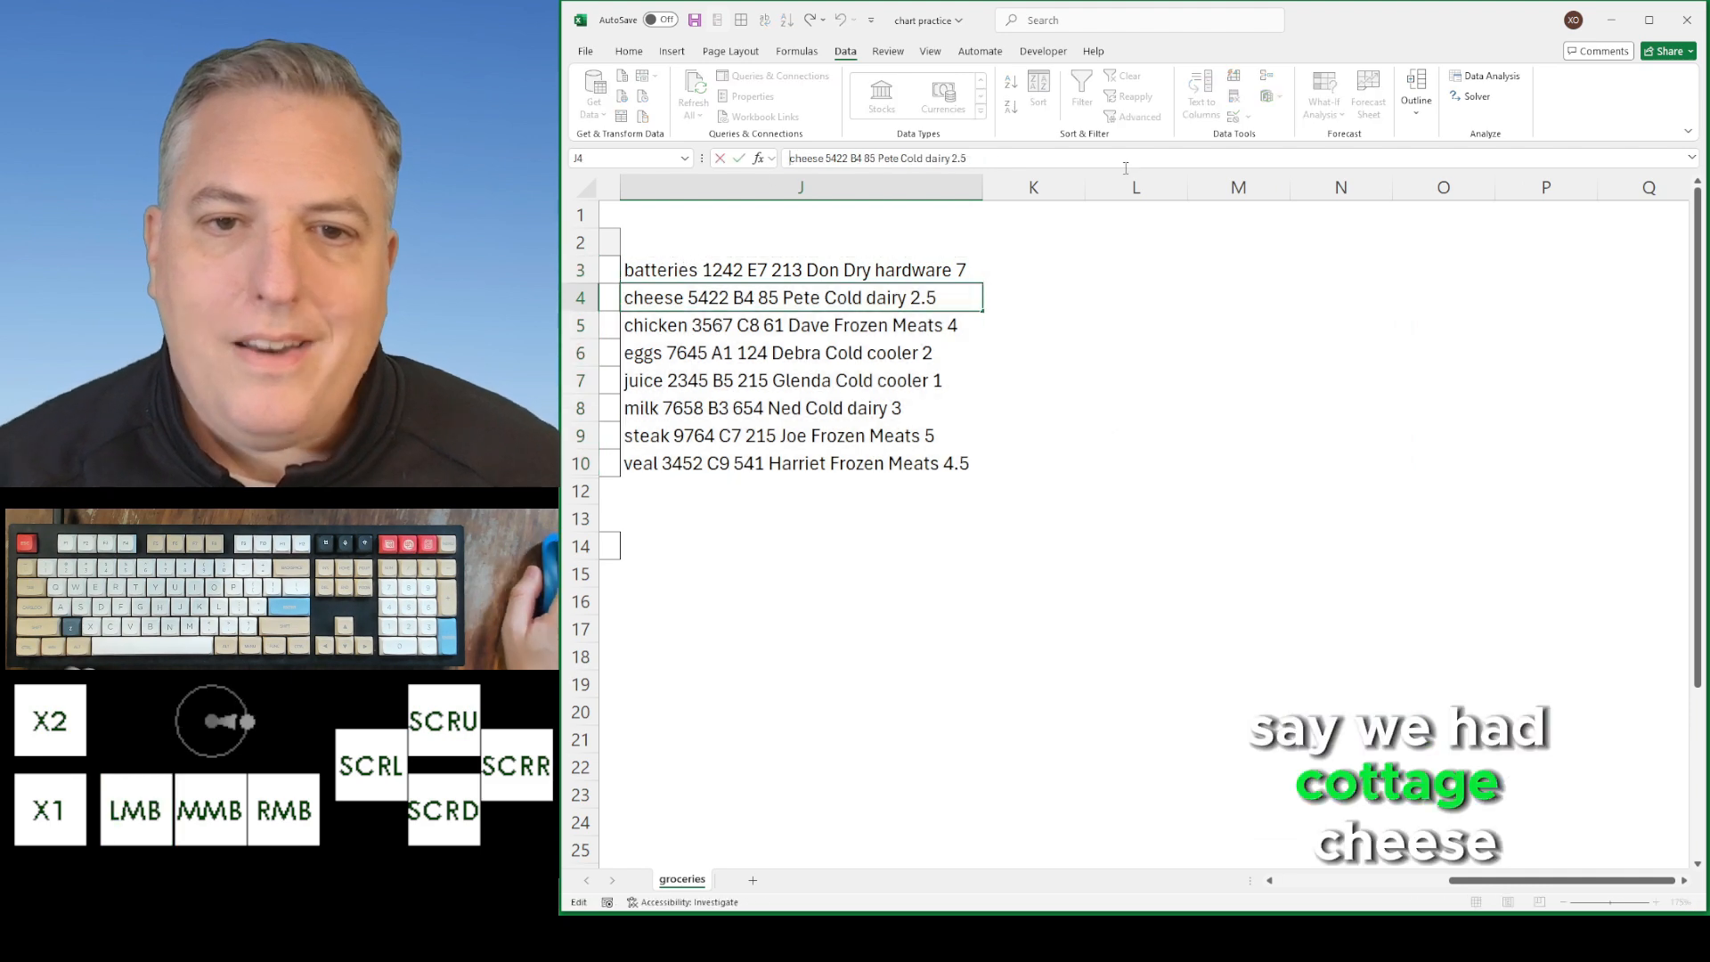
{"action": "type", "text": "cottage"}
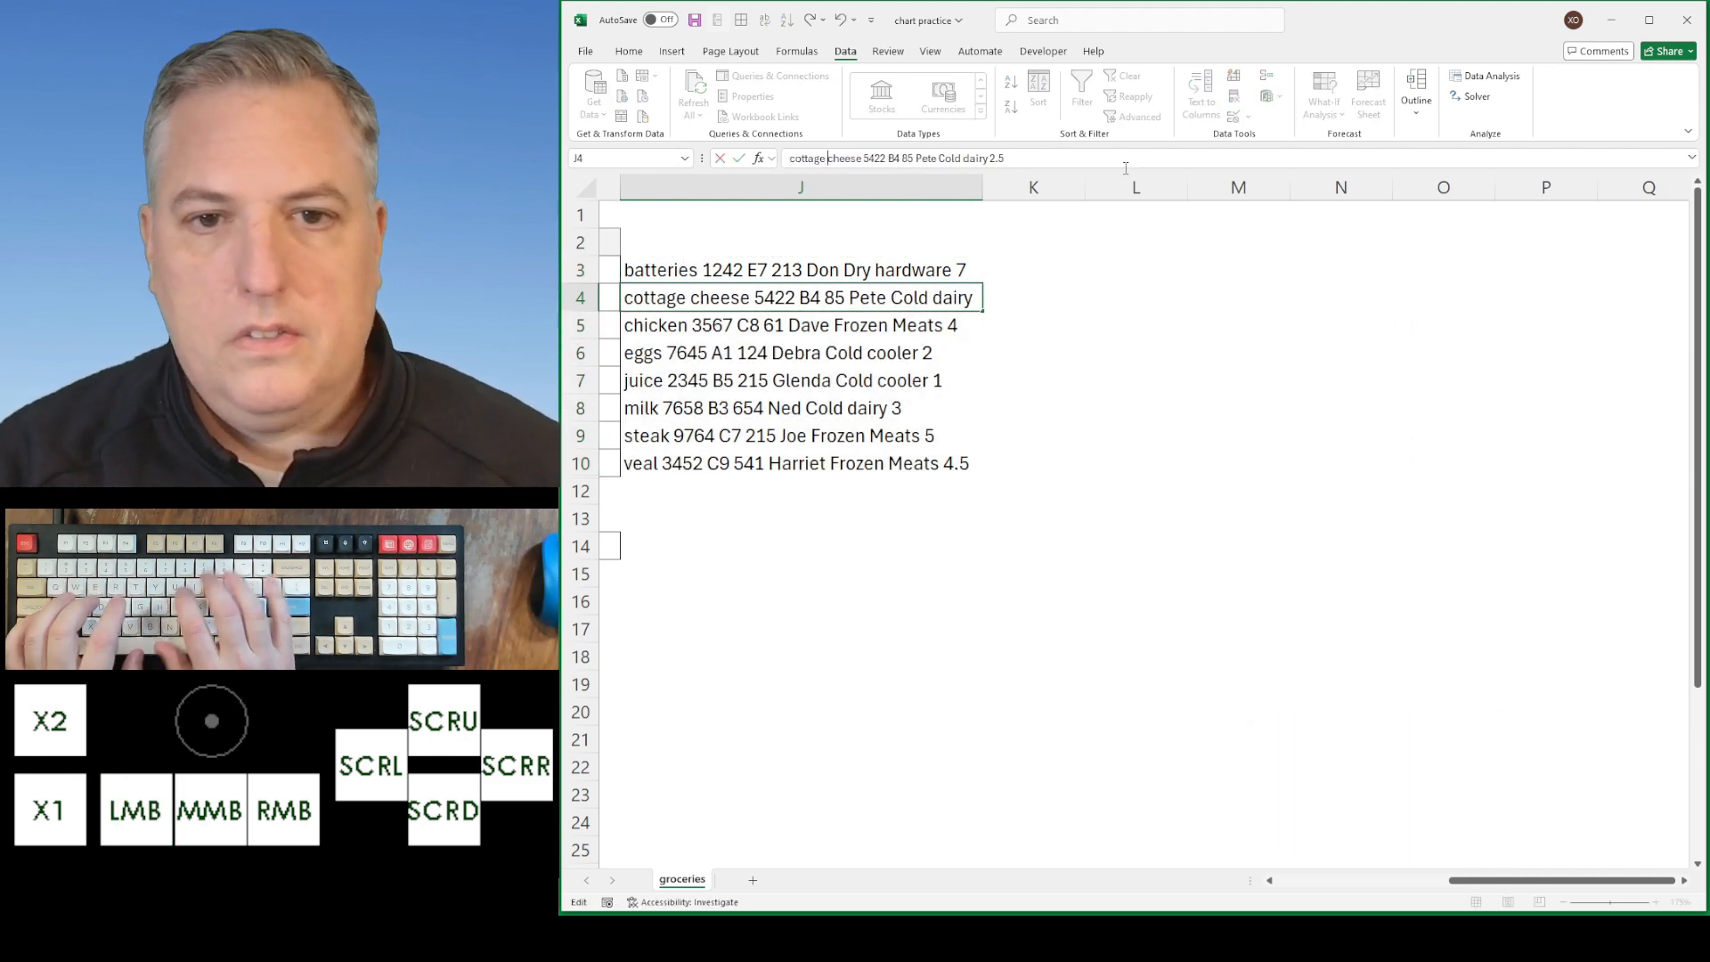
{"action": "left_click", "coordinate": [1091, 319]}
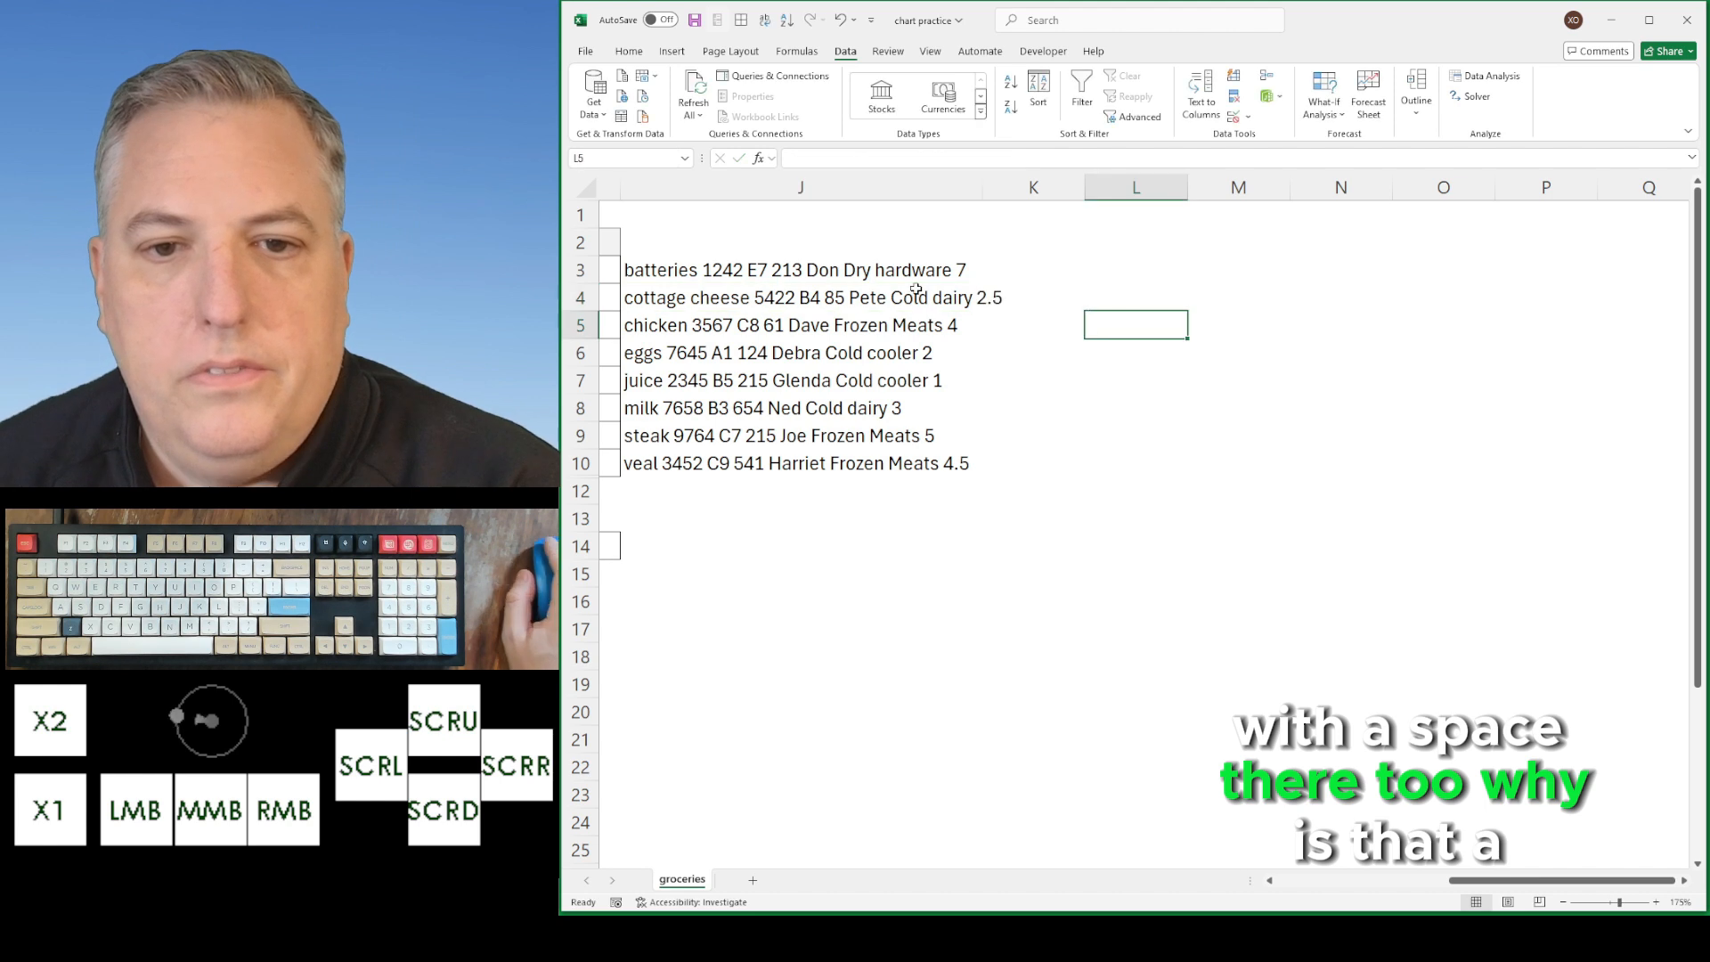
Preview how Text to Columns would divide J3:J10 at spaces, and cancel without splitting
{"action": "left_click_drag", "start_coordinate": [910, 269], "coordinate": [910, 469]}
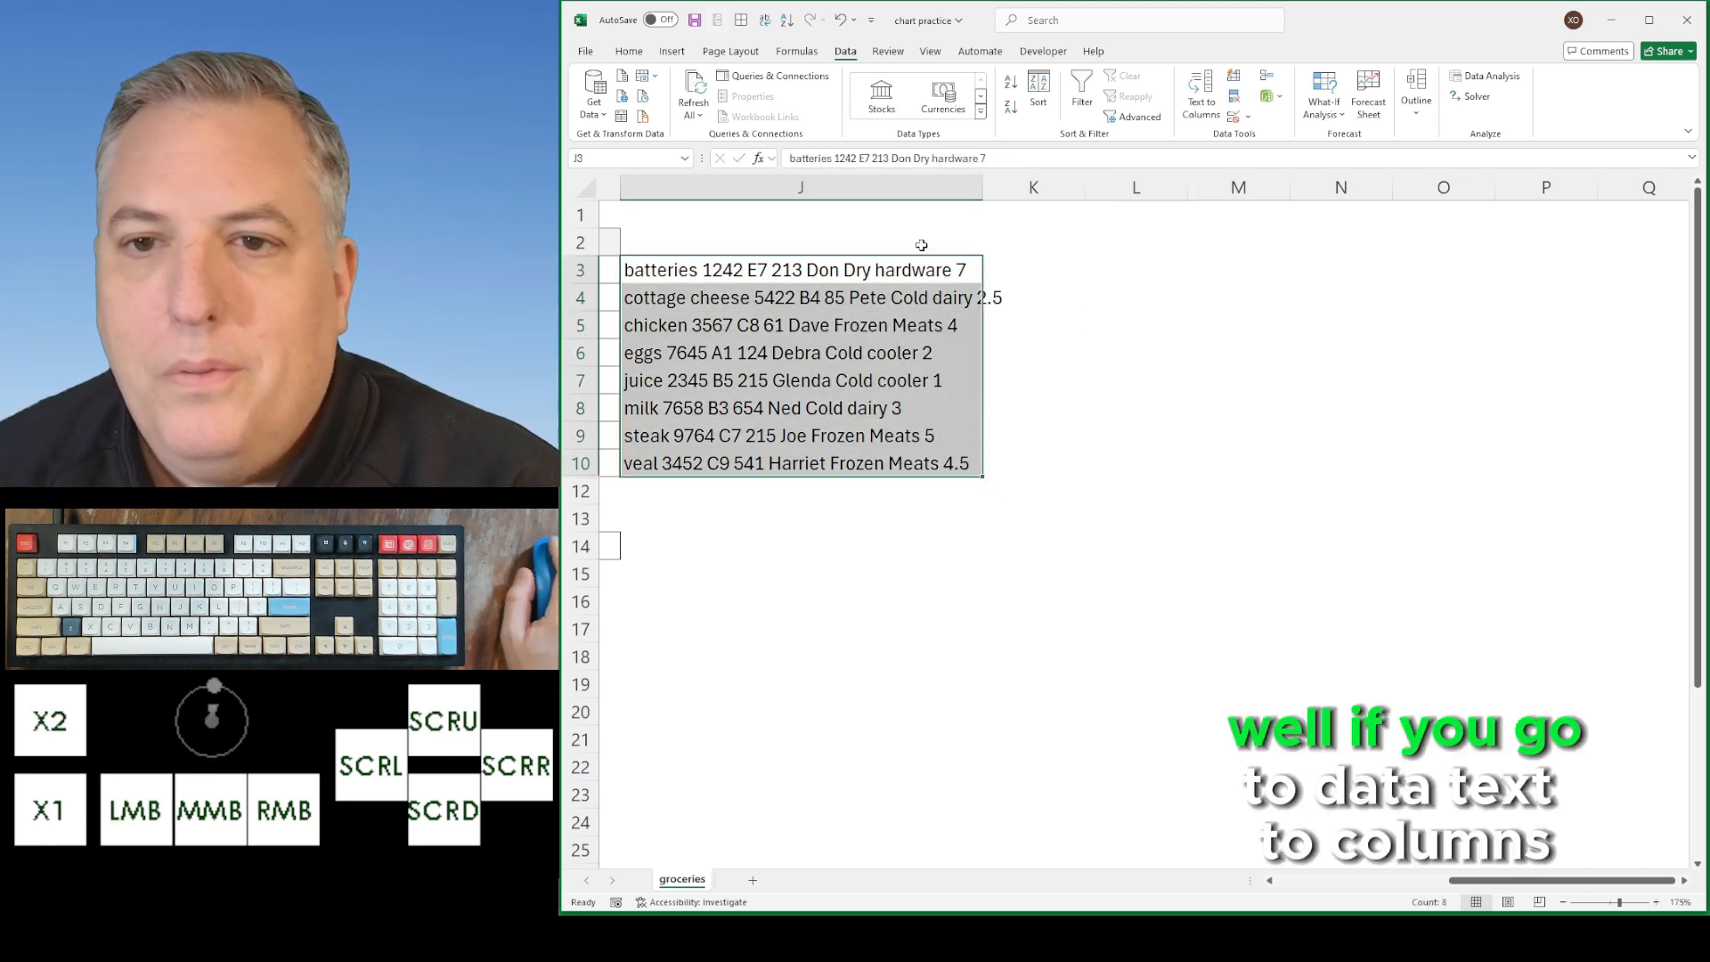
{"action": "left_click", "coordinate": [1196, 91]}
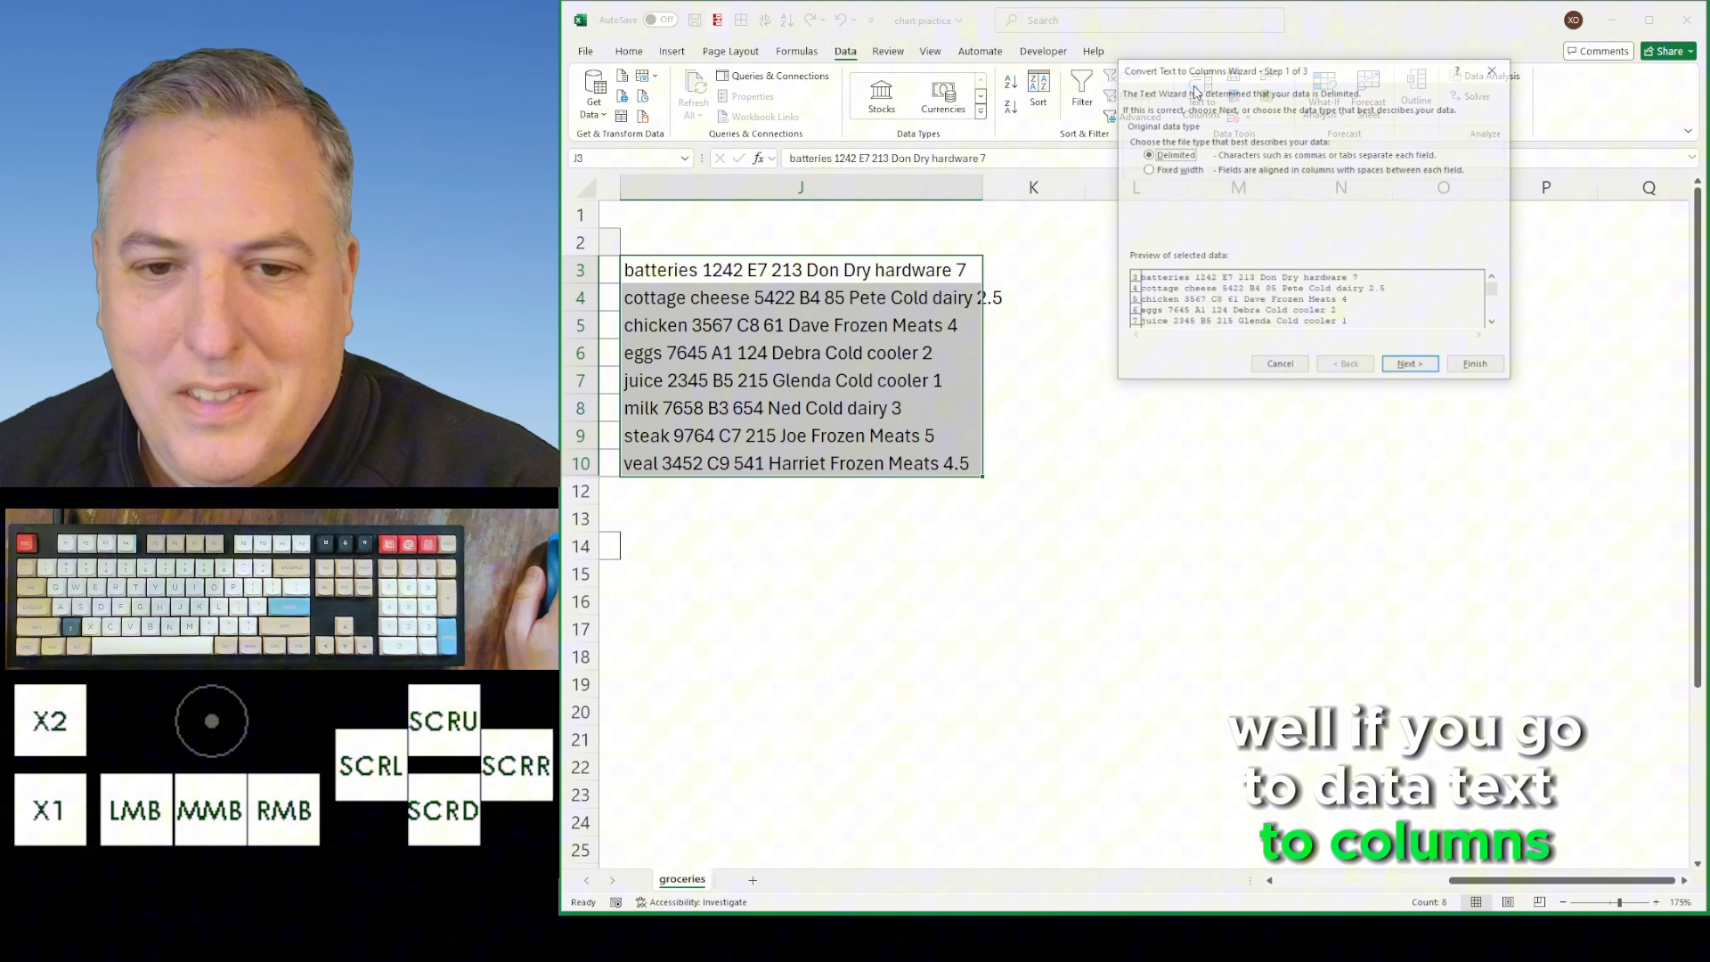
{"action": "left_click", "coordinate": [1413, 369]}
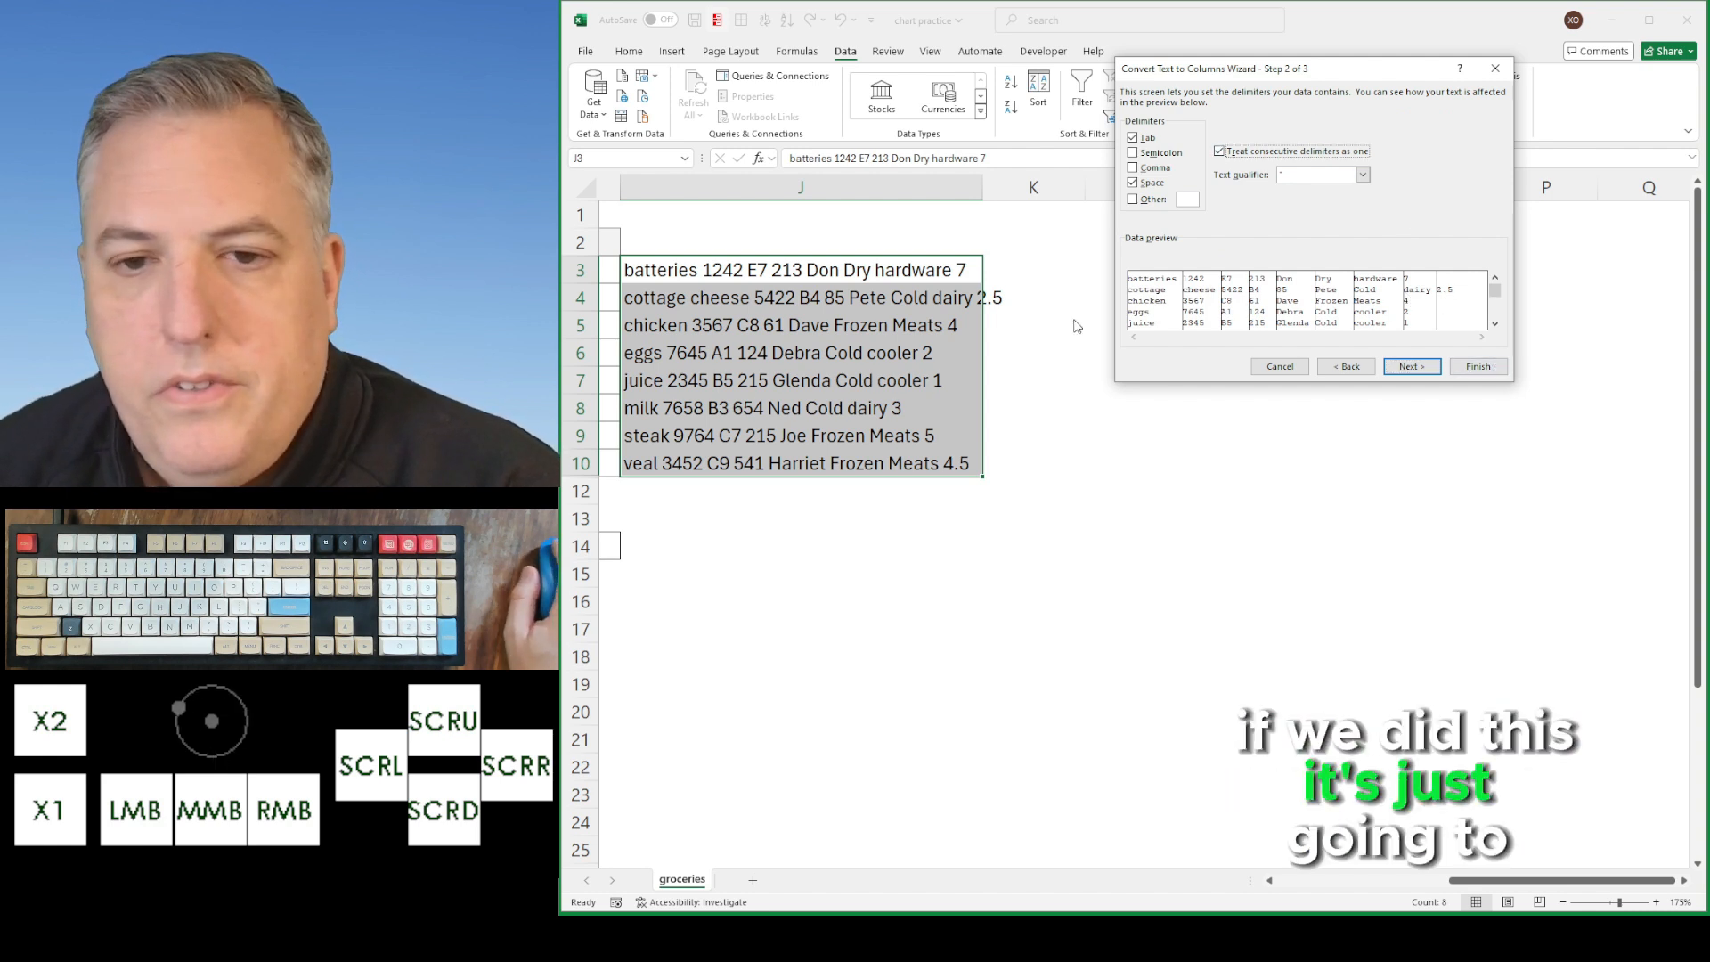
{"action": "left_click", "coordinate": [1280, 368]}
Fill column K with the item names using Flash Fill, from batteries in K3 and cottage cheese in K4, and autofit the column
{"action": "left_click", "coordinate": [1010, 260]}
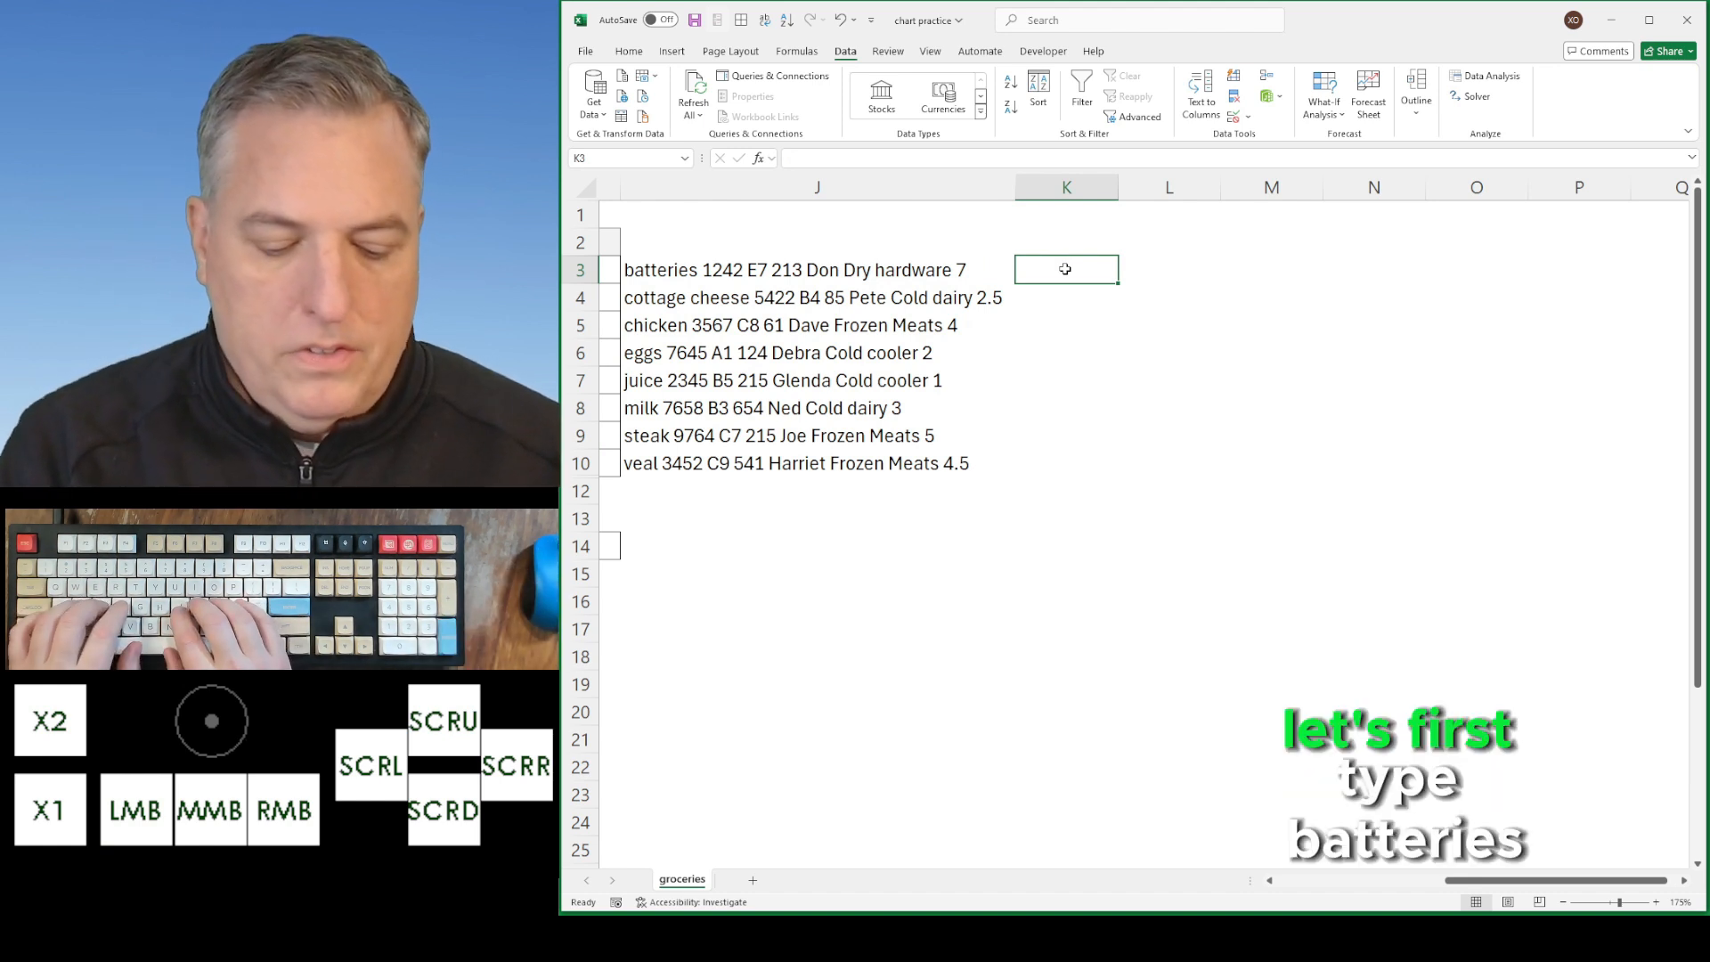
{"action": "type", "text": "batteries"}
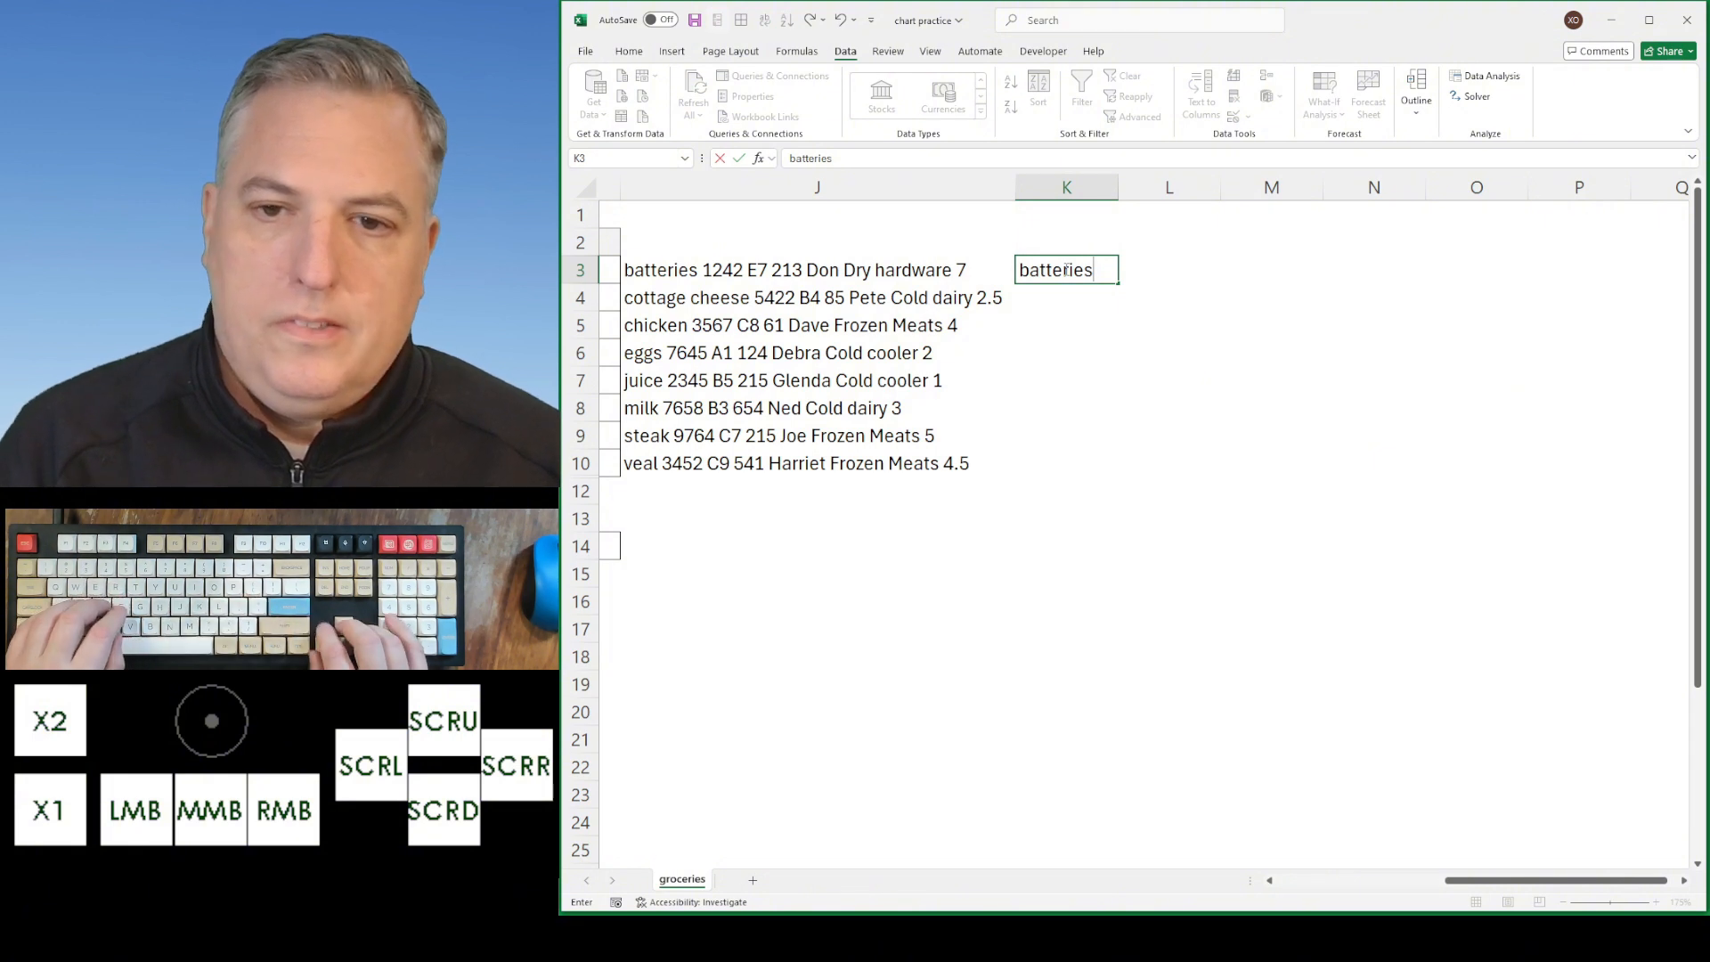
{"action": "key", "text": "Return"}
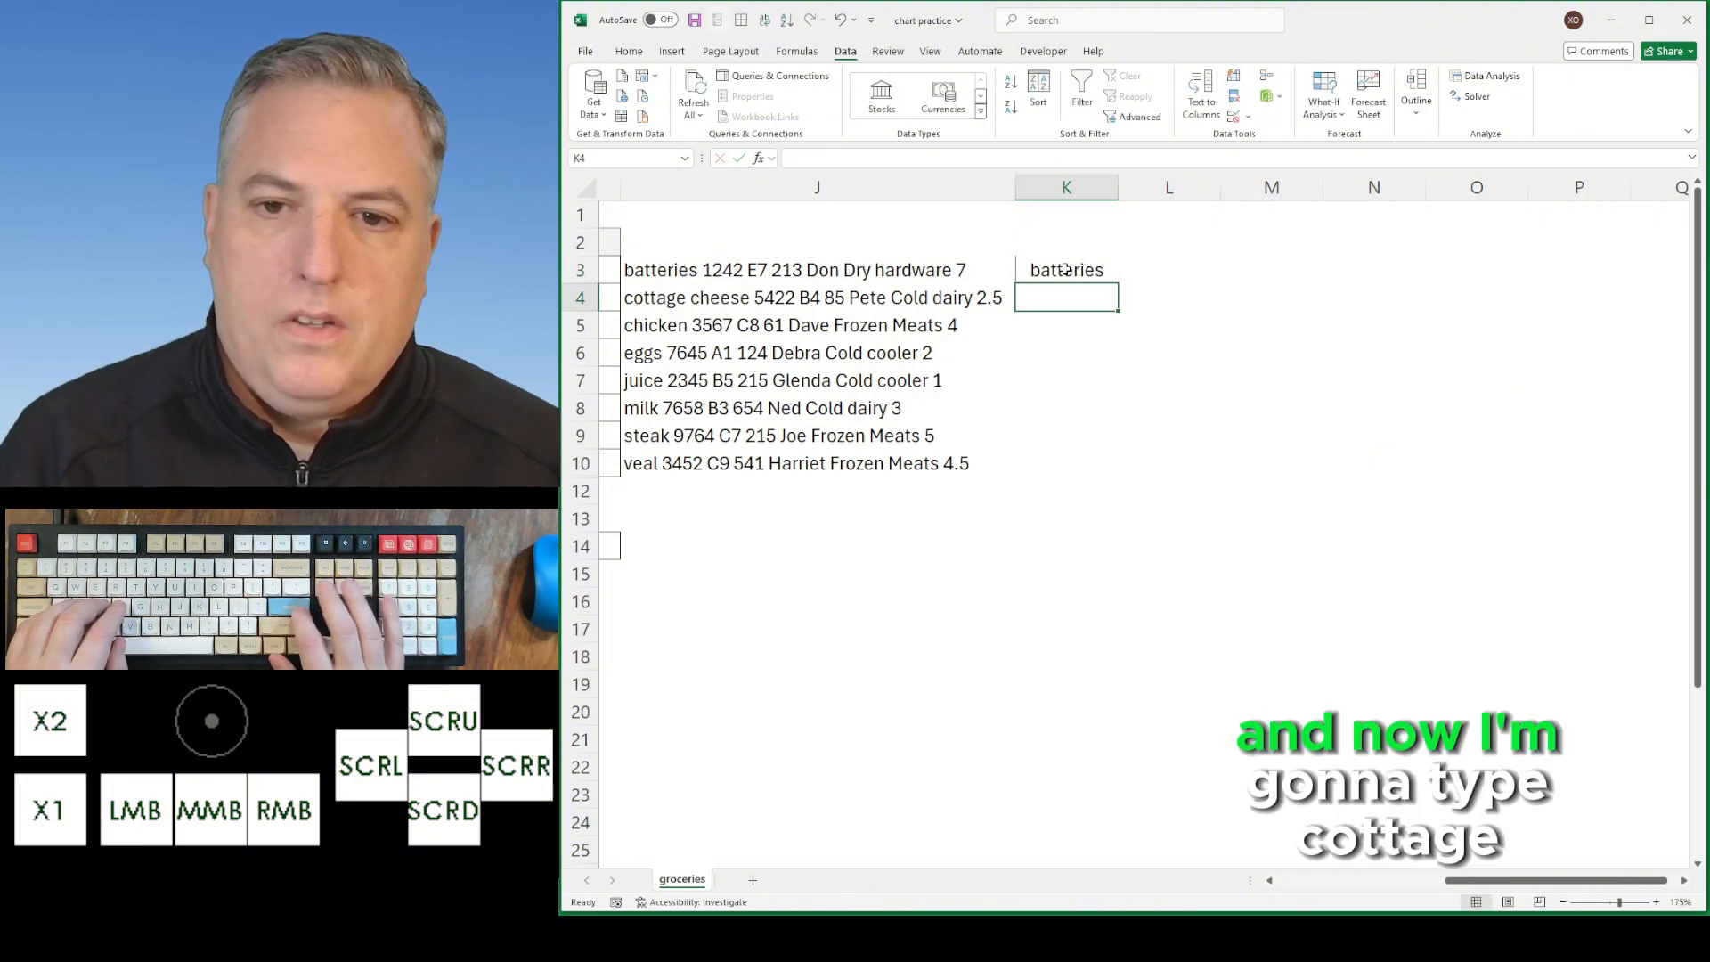
{"action": "type", "text": "cottage"}
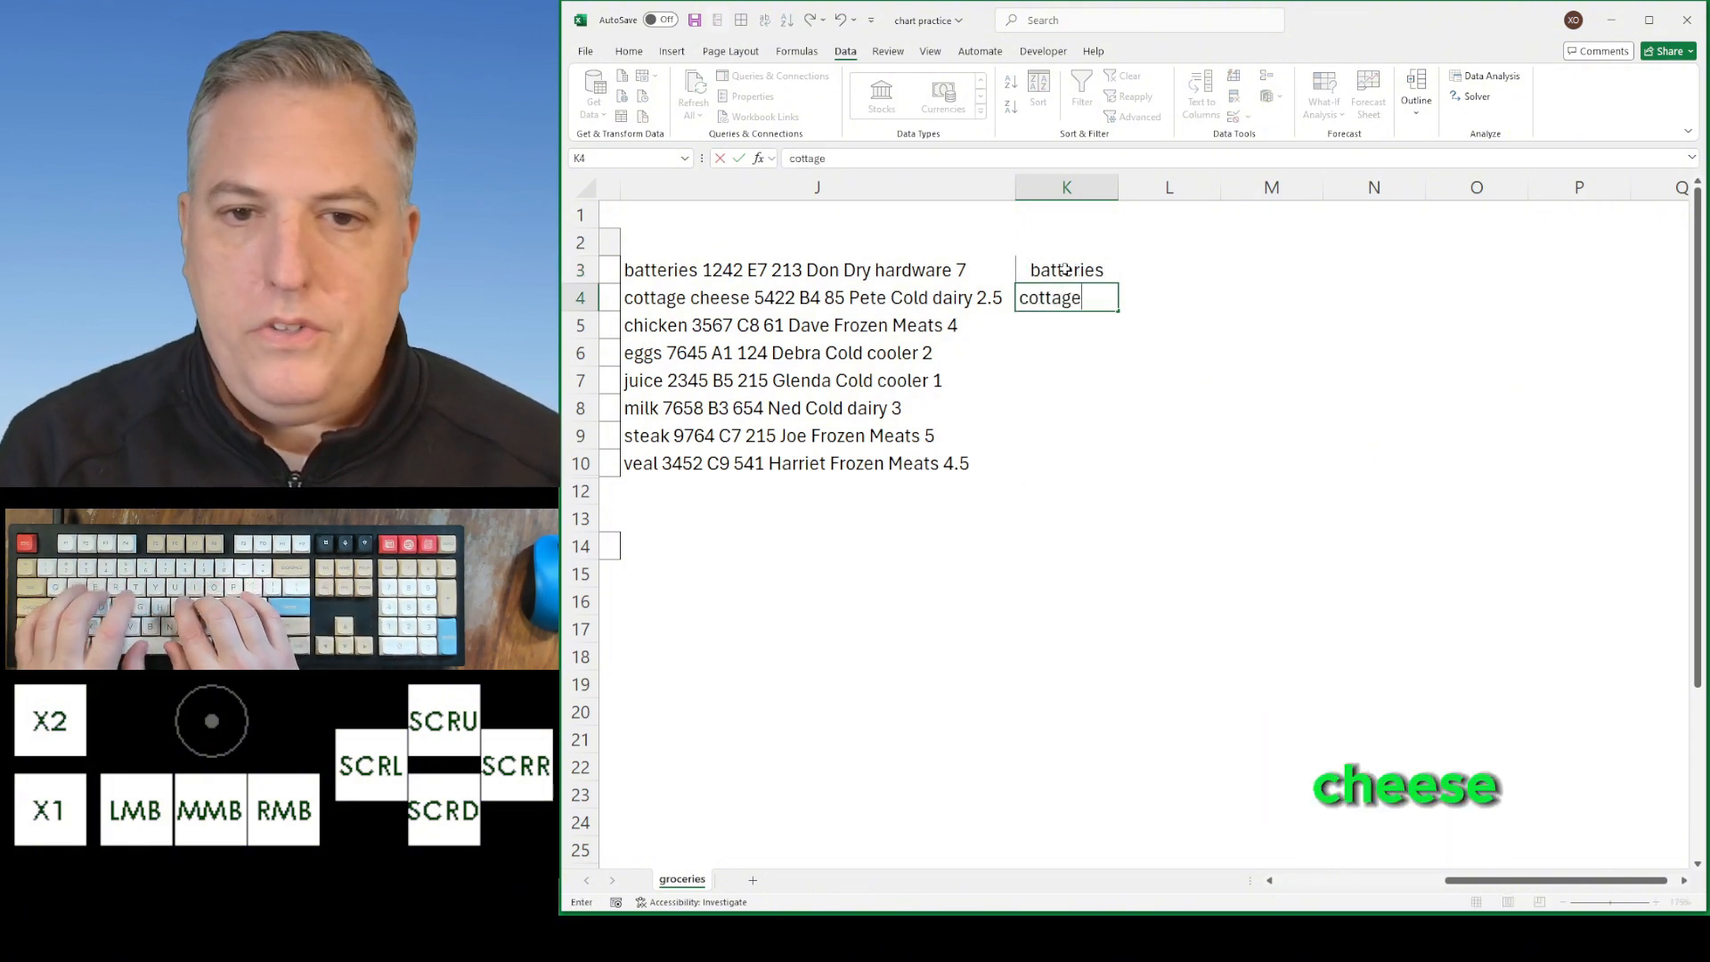
{"action": "type", "text": " cheese"}
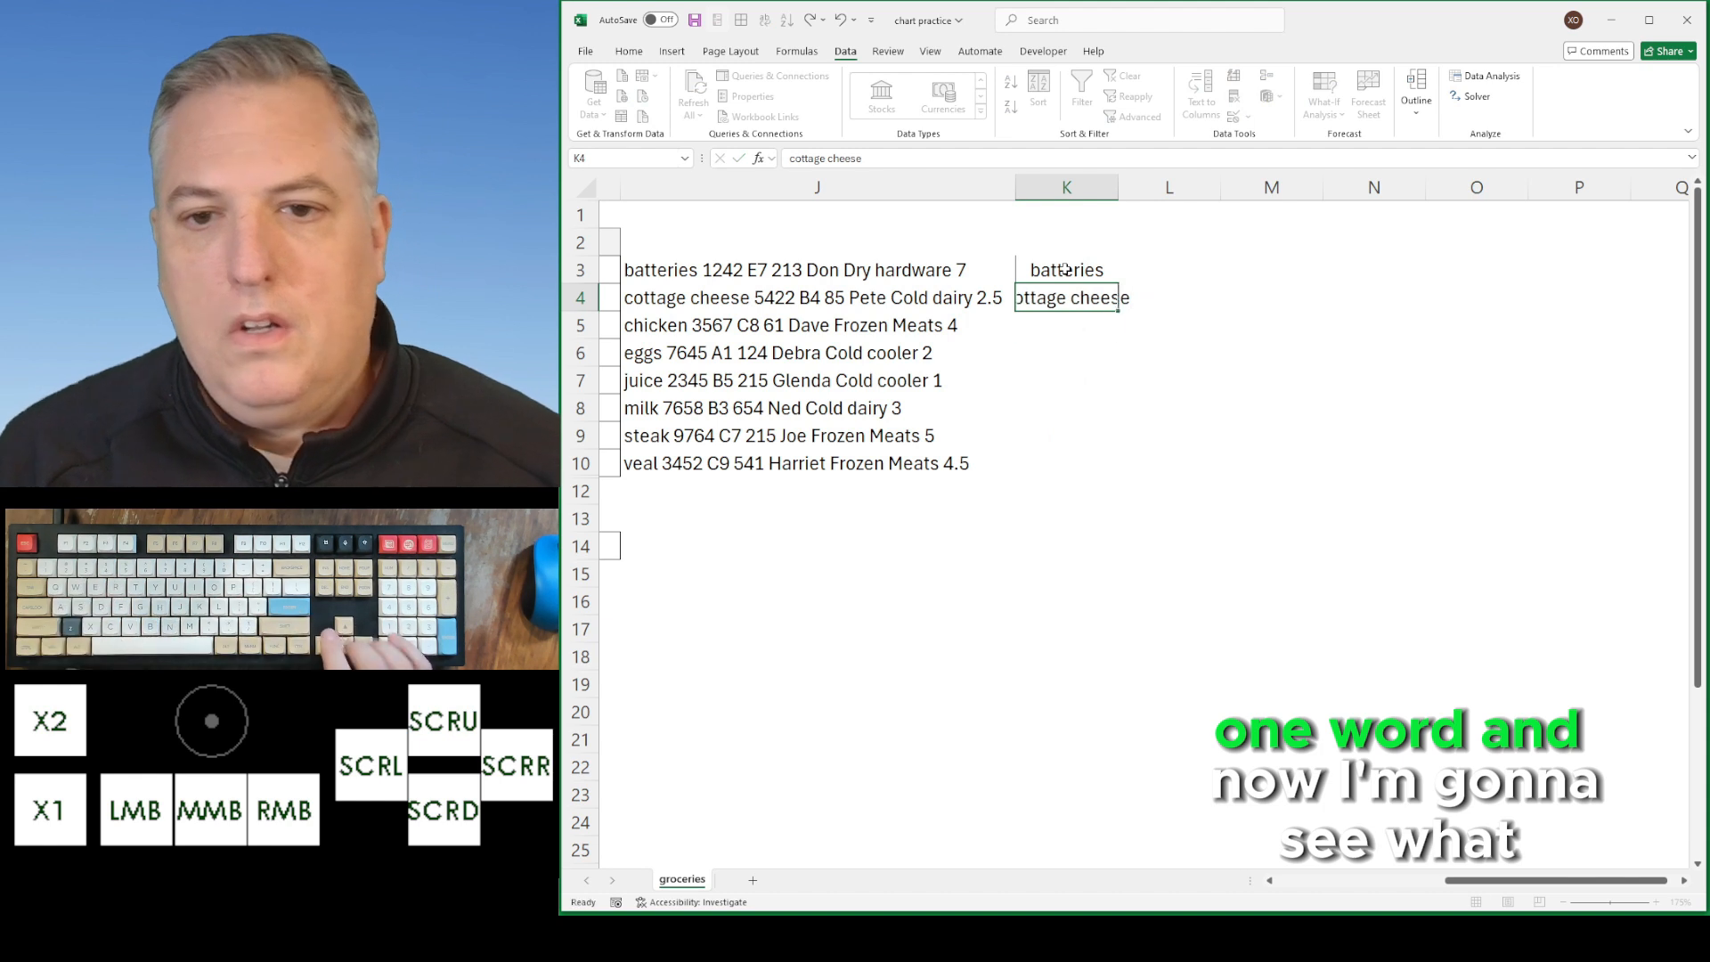
{"action": "key", "text": "Return"}
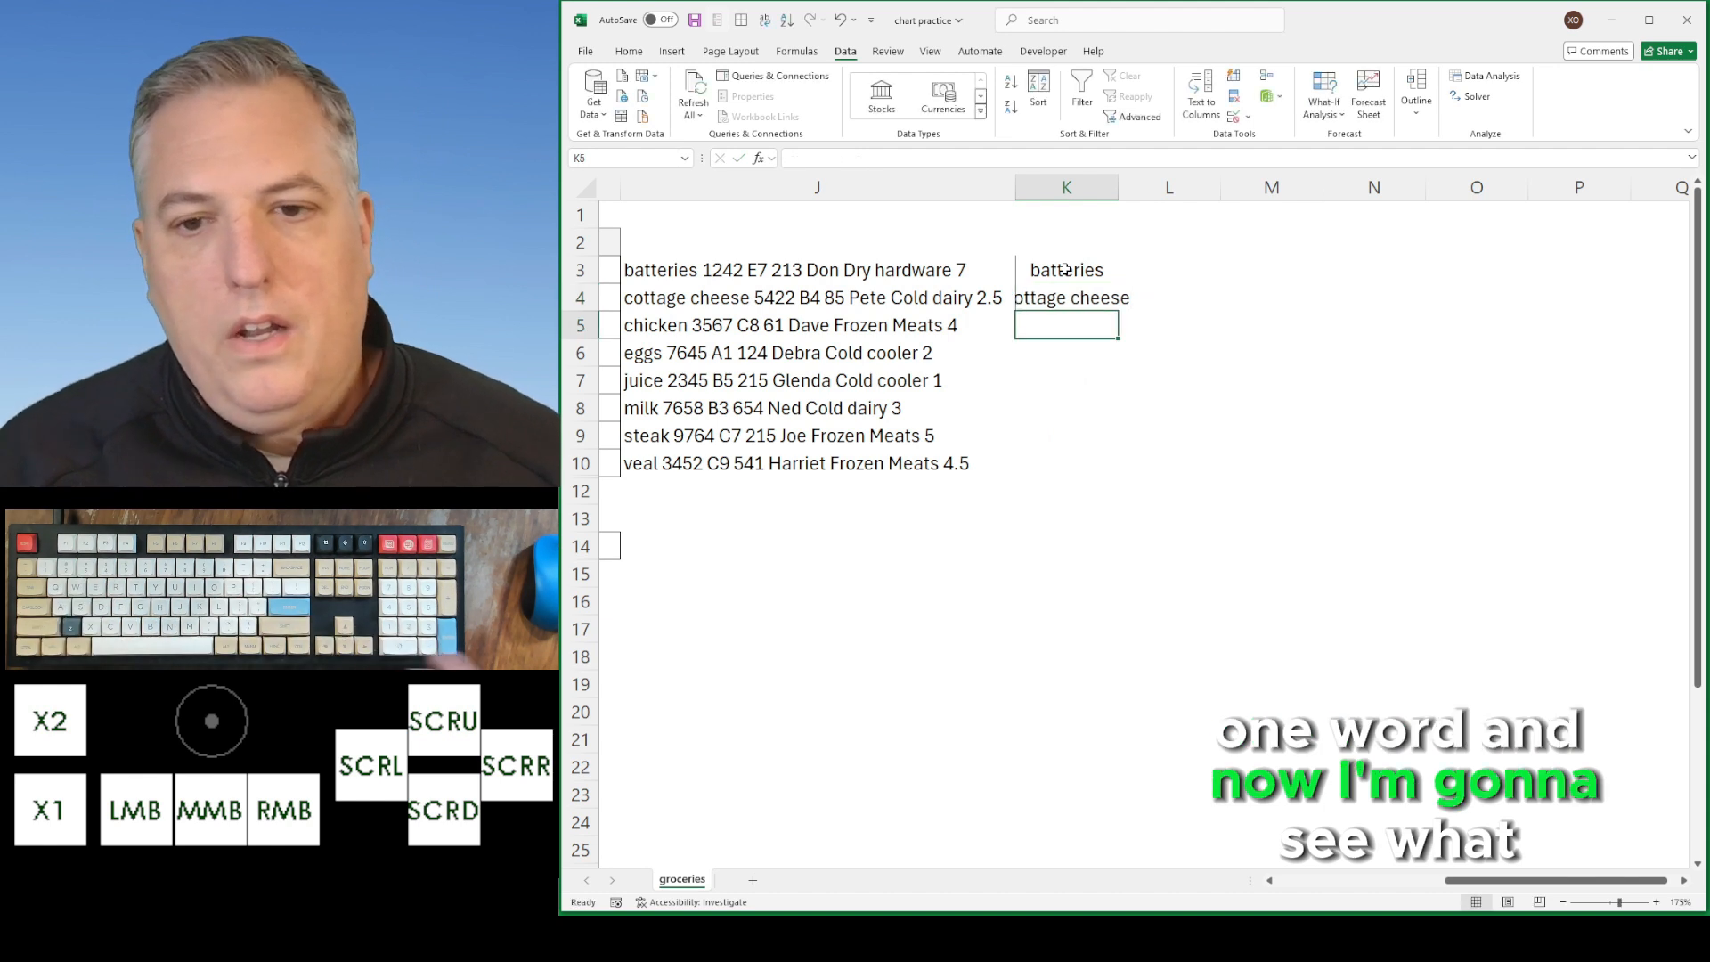
{"action": "double_click", "coordinate": [1118, 189]}
{"action": "key", "text": "ctrl+e"}
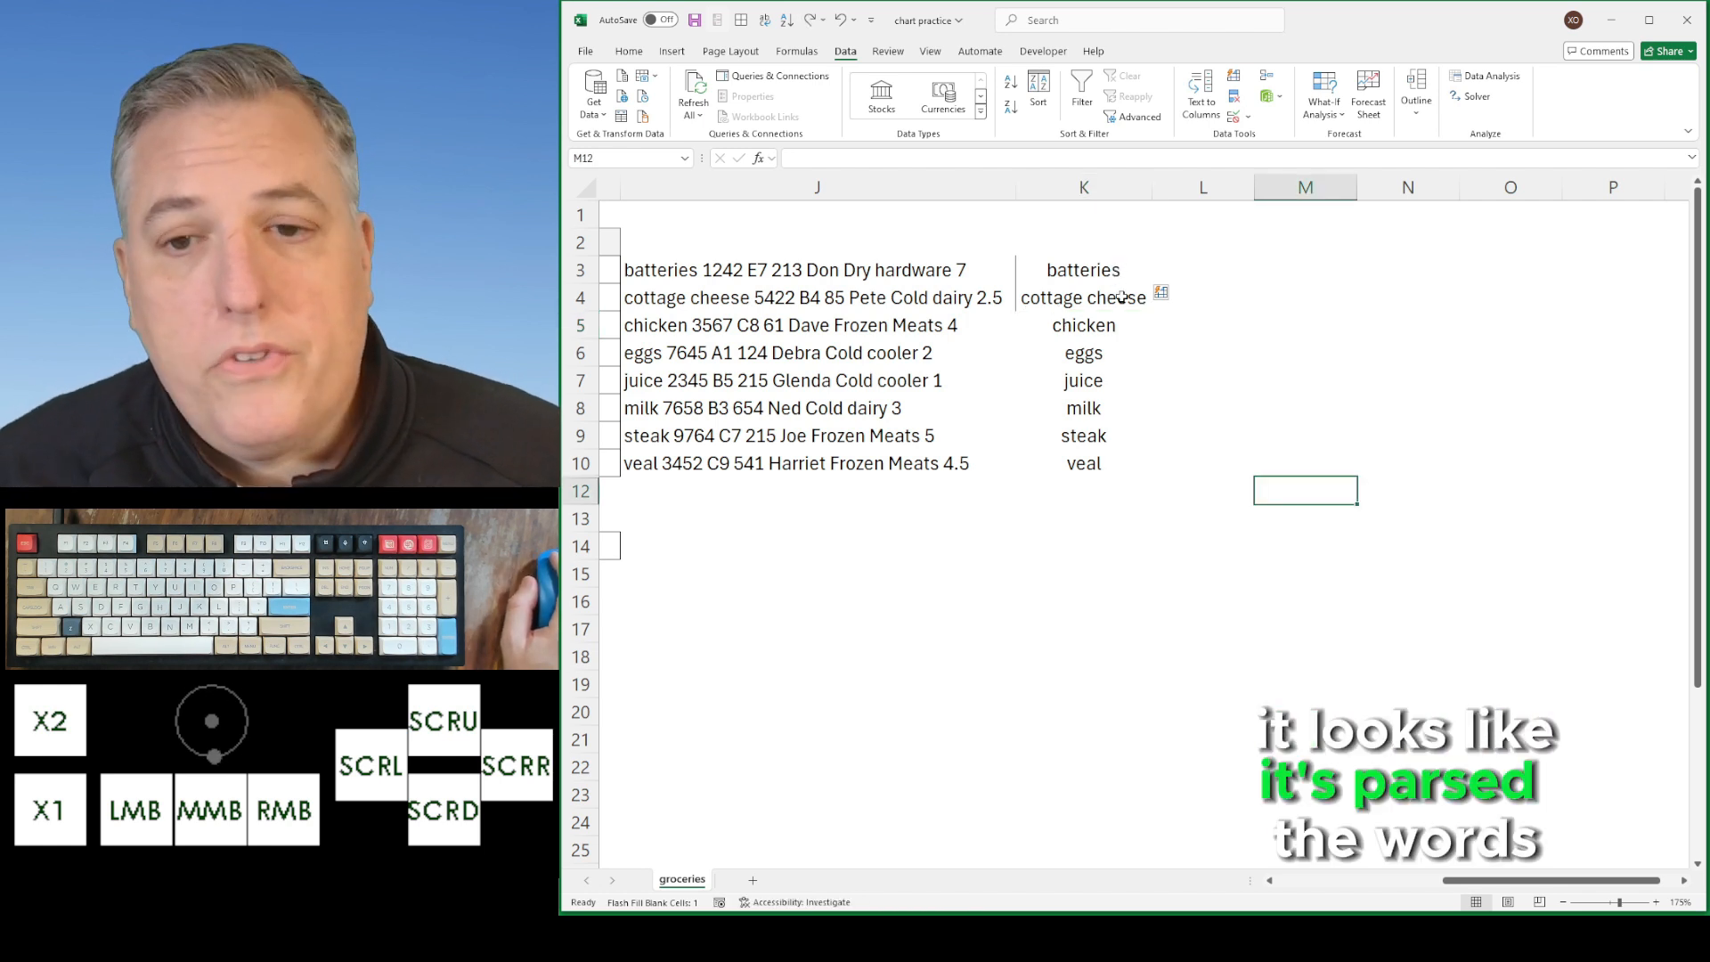
Enter 1242 in L3 and use Flash Fill to extract the remaining item codes in column L
{"action": "left_click", "coordinate": [1238, 276]}
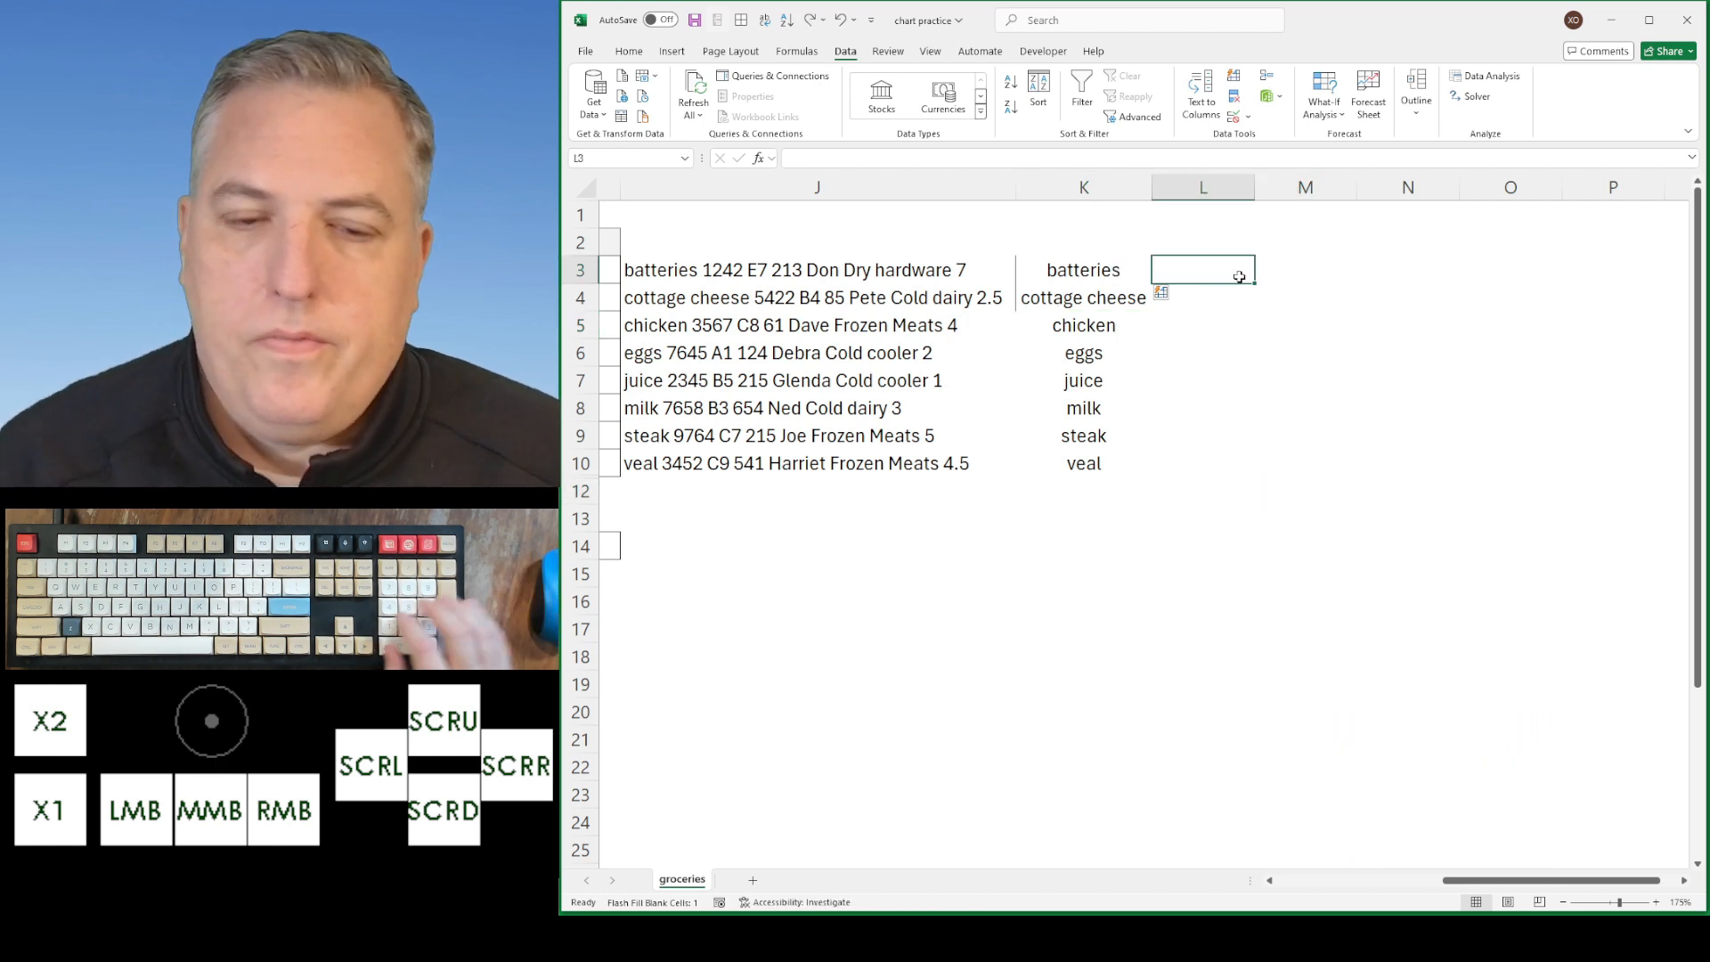
{"action": "type", "text": "1242"}
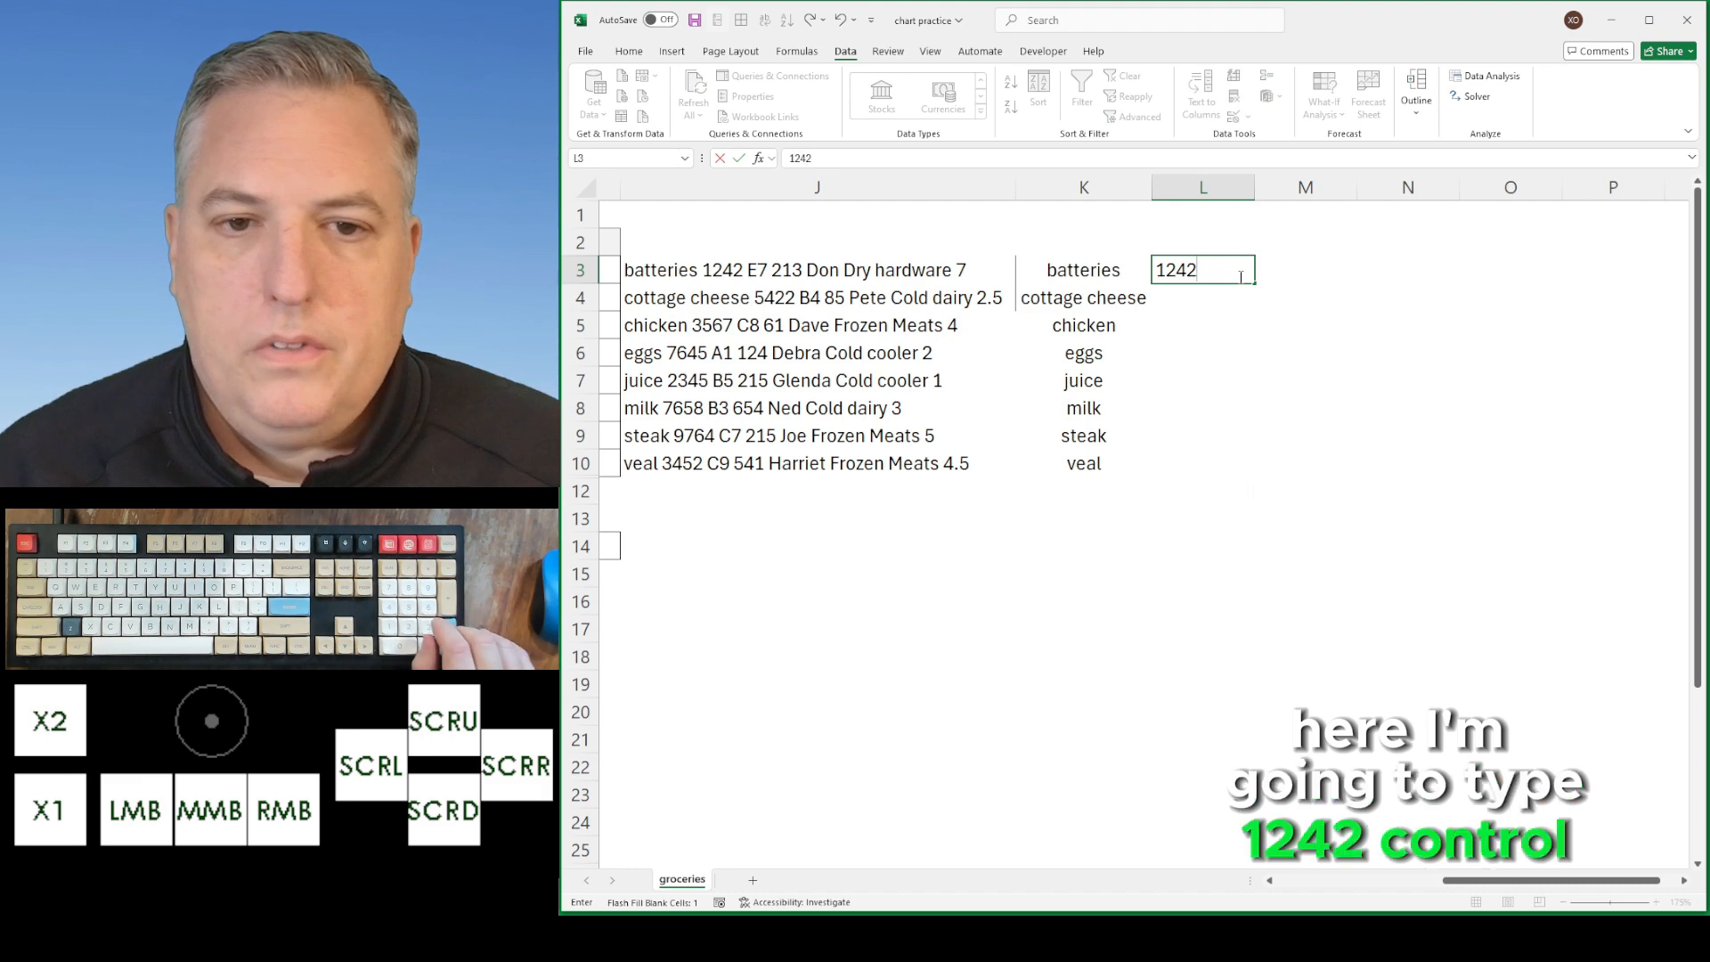
{"action": "key", "text": "Return"}
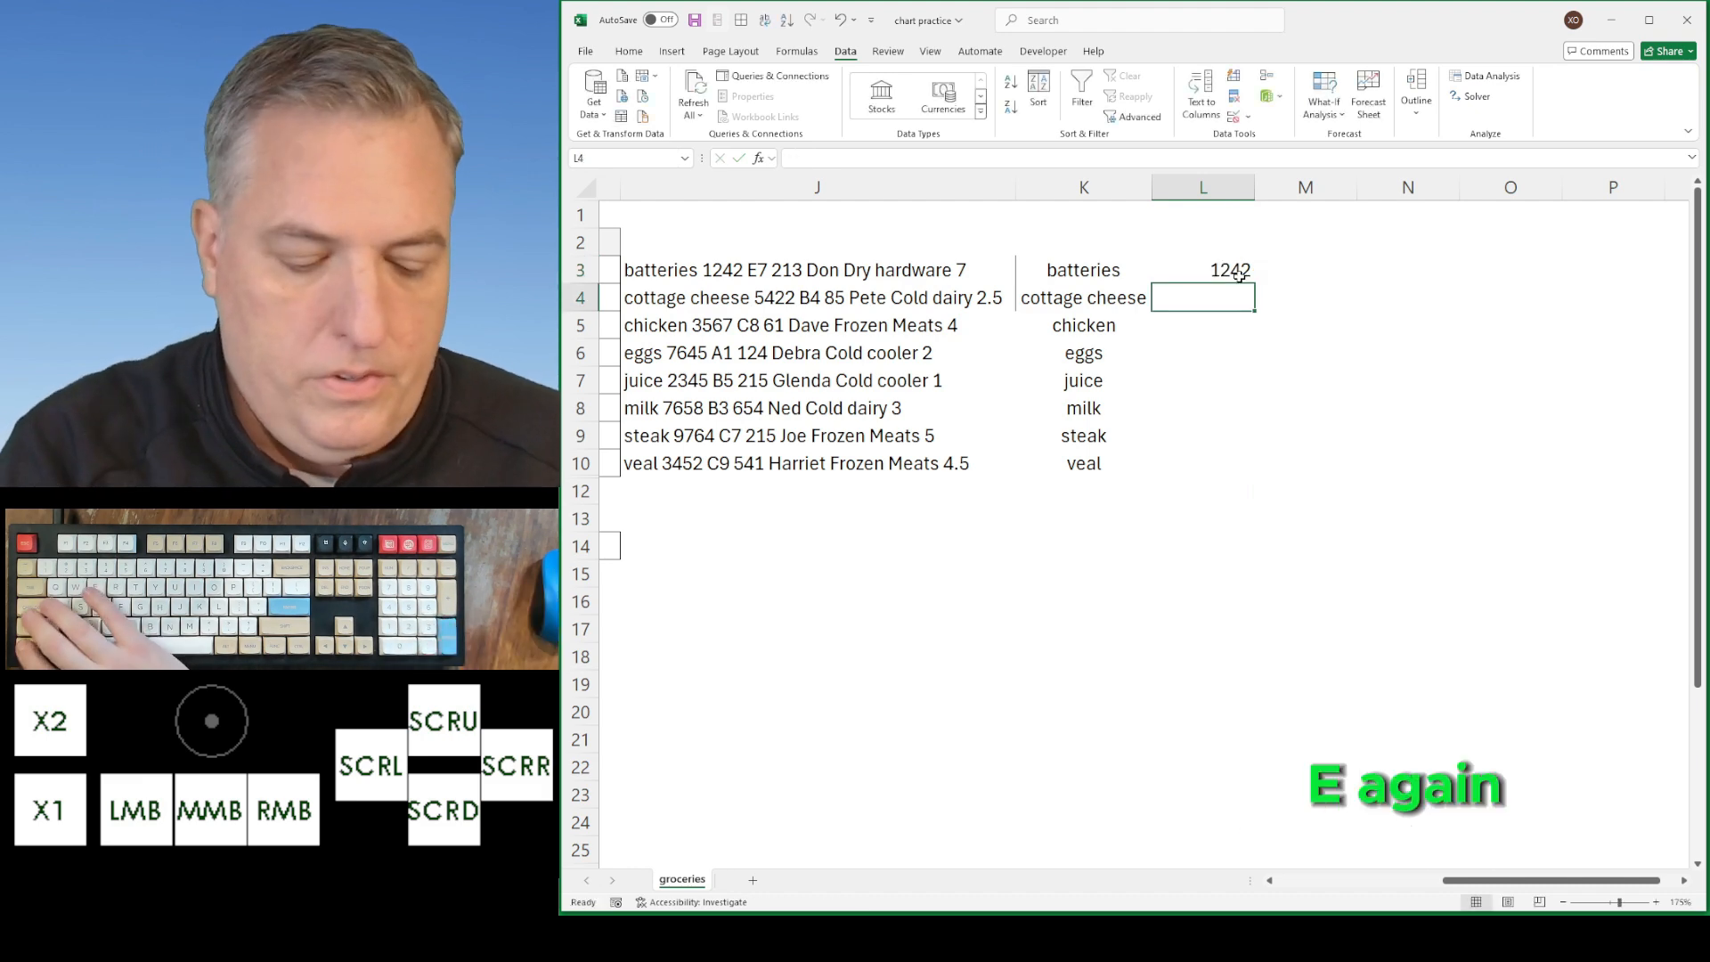
{"action": "key", "text": "ctrl+e"}
Enter E7, 213, the restocker's first name, Dry and hardware in M3 through Q3 as sample values for the batteries row
{"action": "left_click", "coordinate": [1304, 270]}
{"action": "type", "text": "E7"}
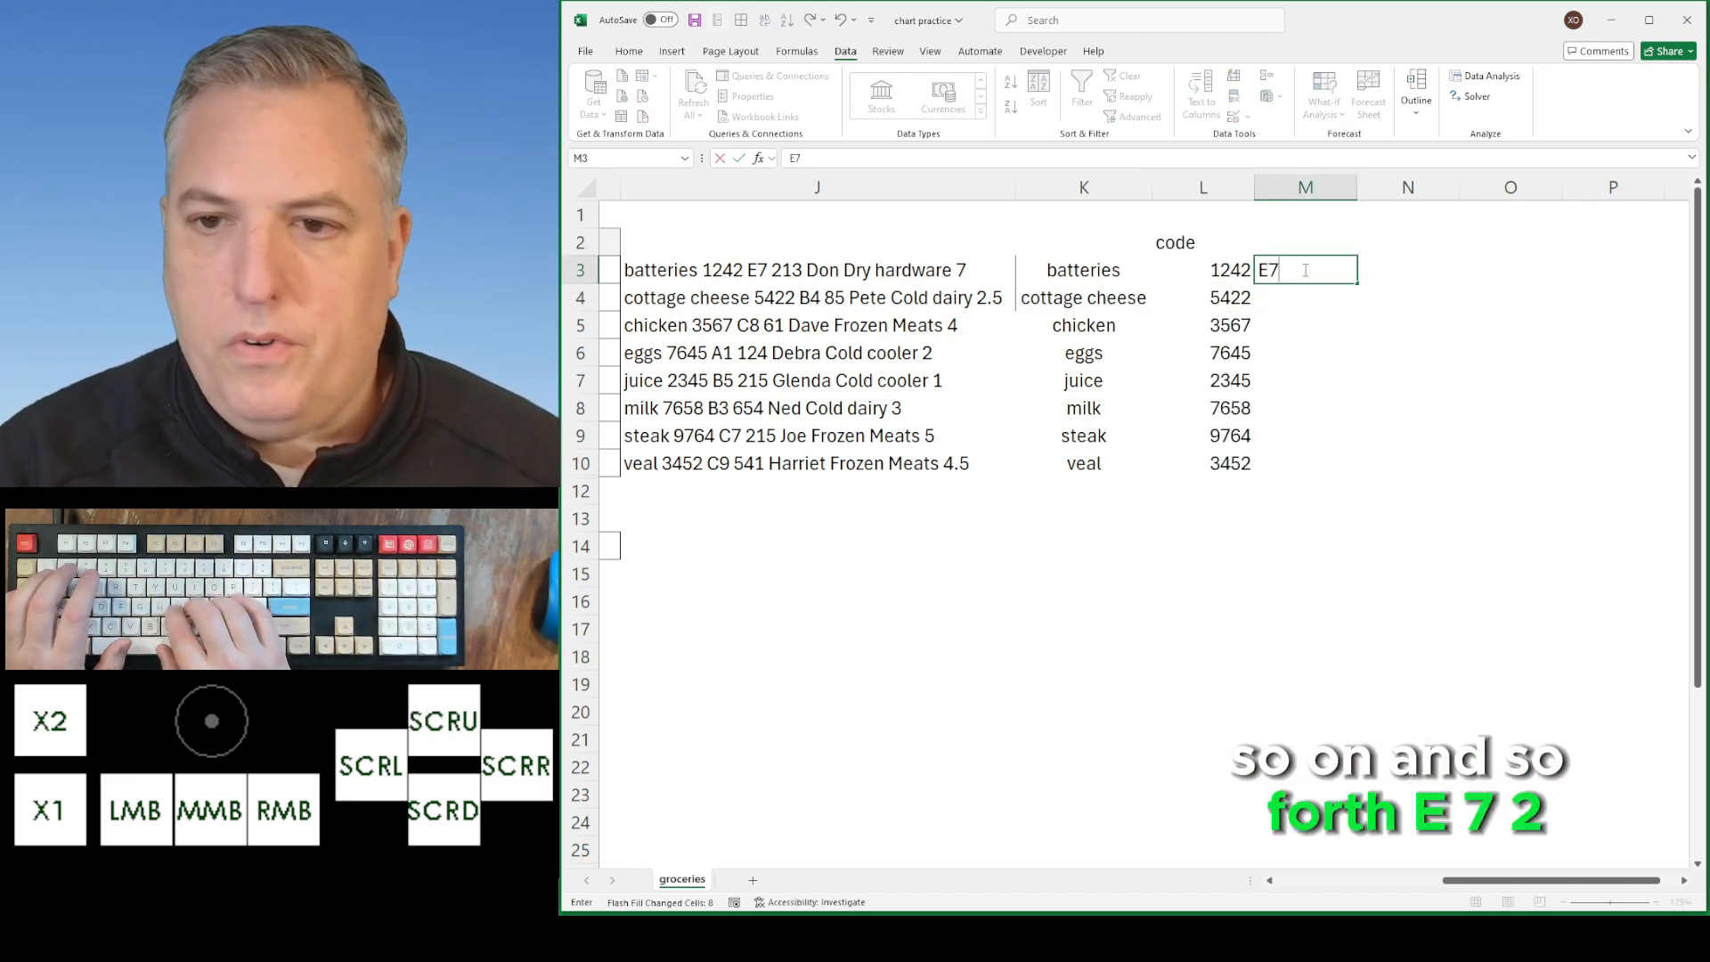
{"action": "key", "text": "Tab"}
{"action": "type", "text": "213"}
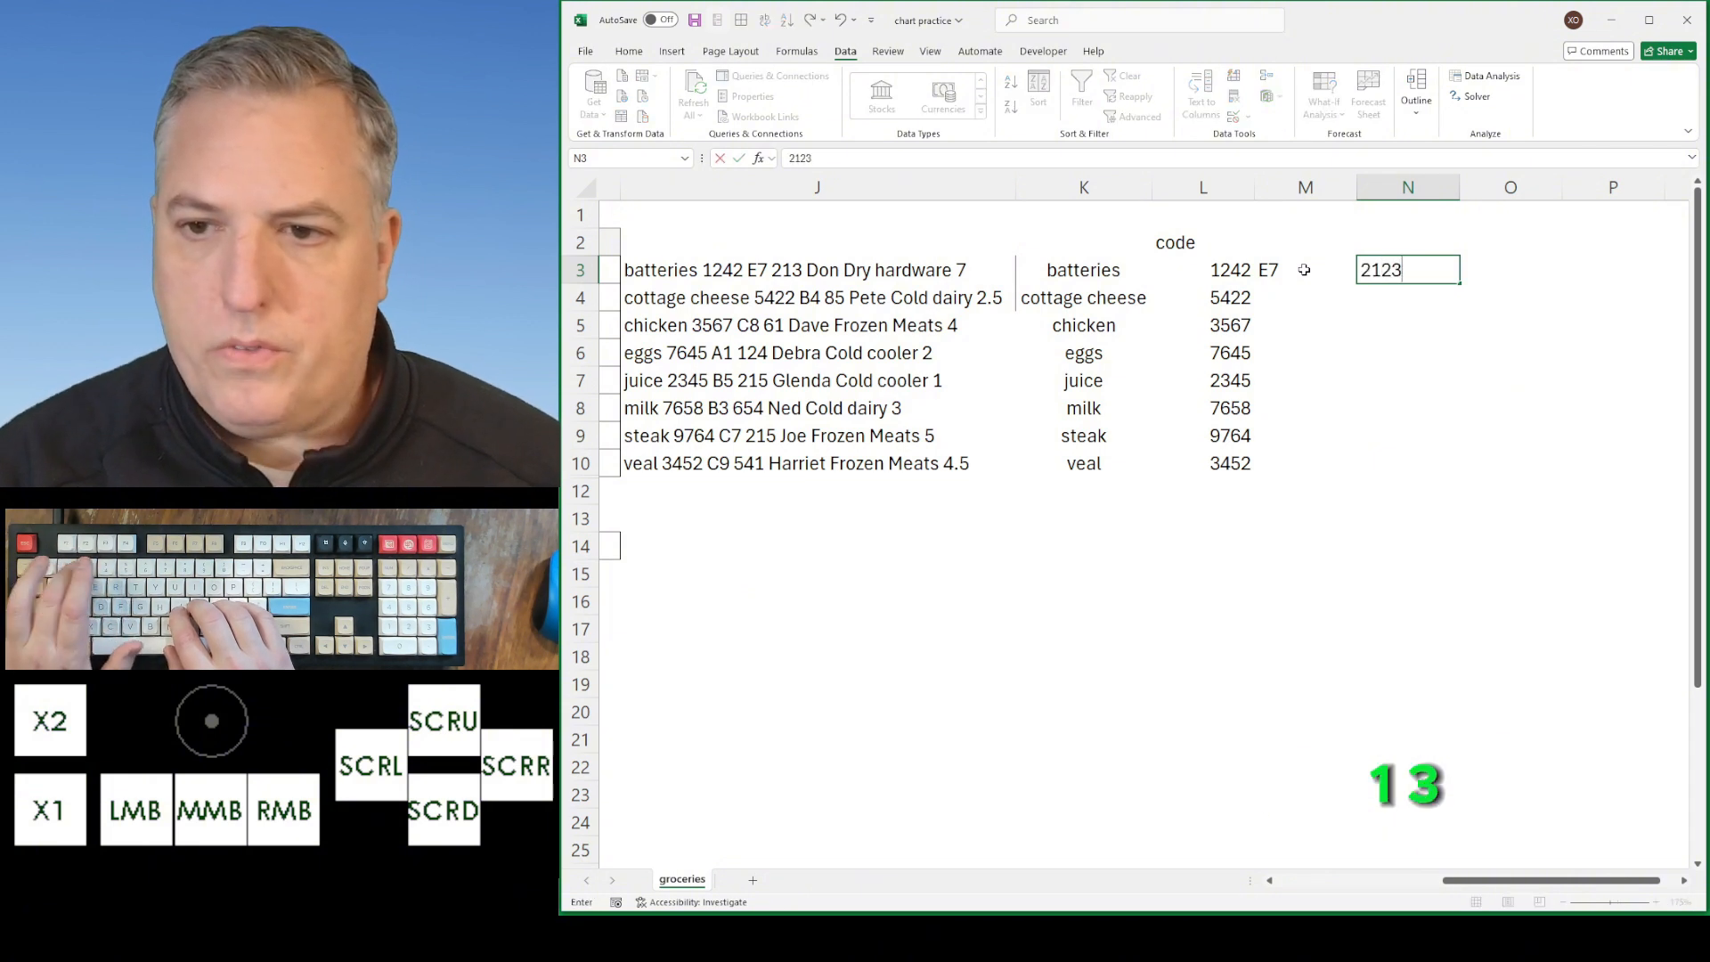
{"action": "key", "text": "Tab"}
{"action": "type", "text": "Don"}
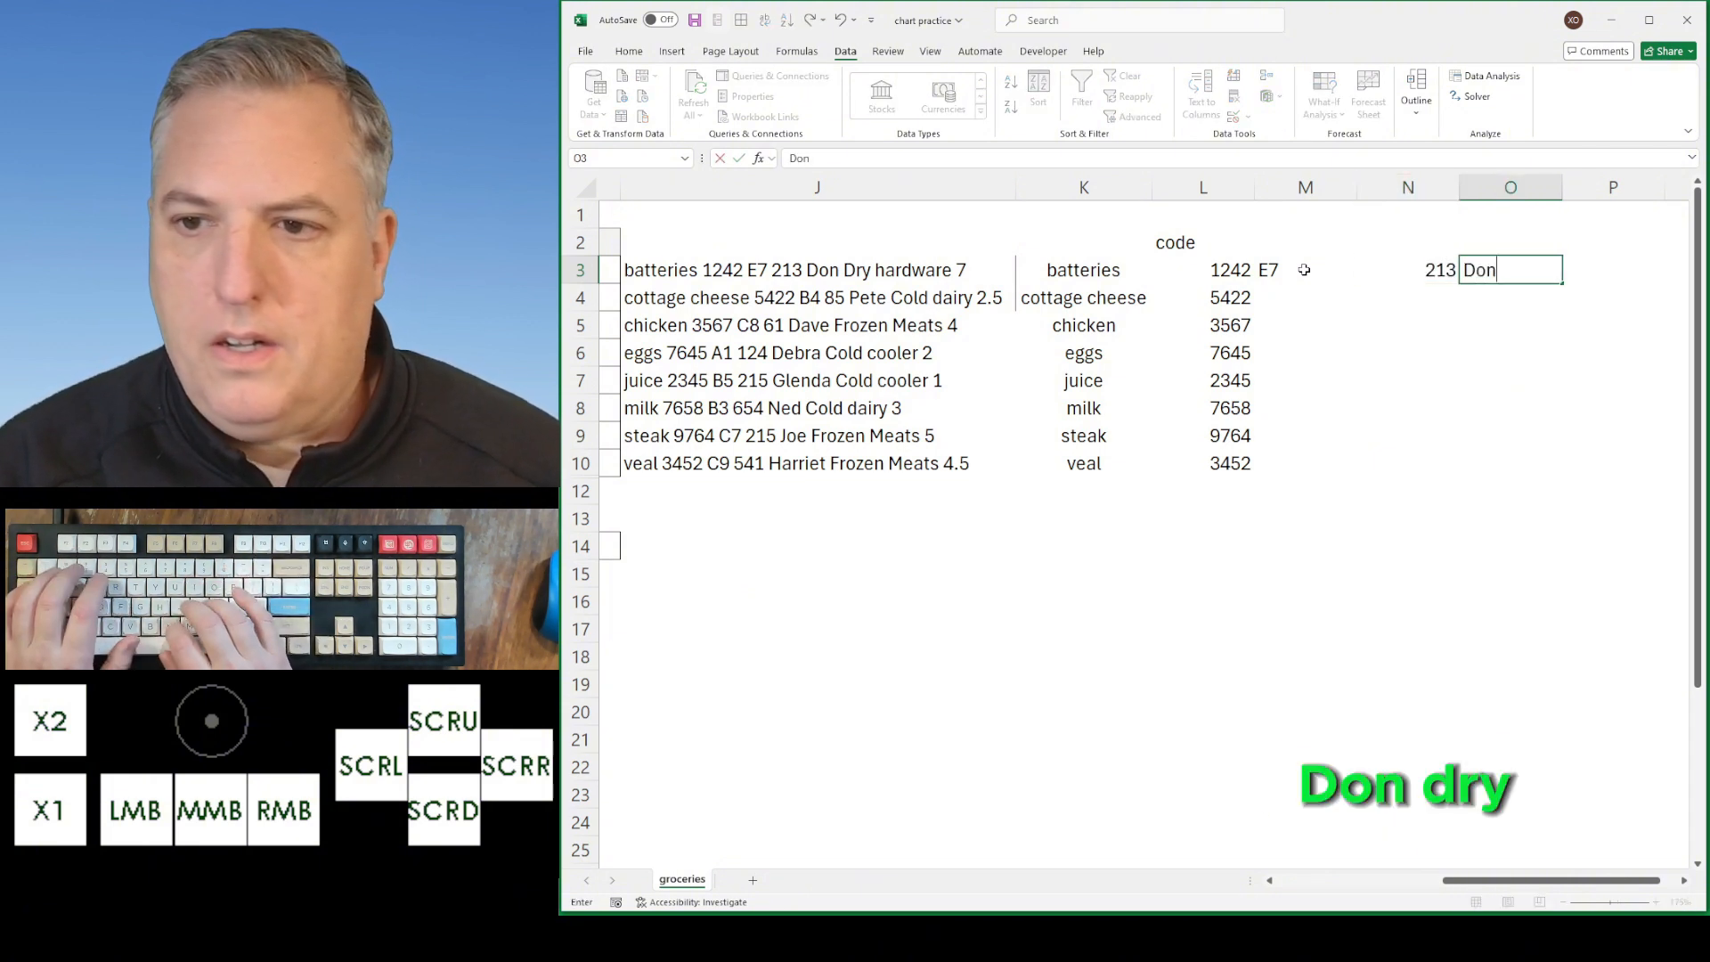
{"action": "key", "text": "Tab"}
{"action": "type", "text": "Dry"}
{"action": "key", "text": "Tab"}
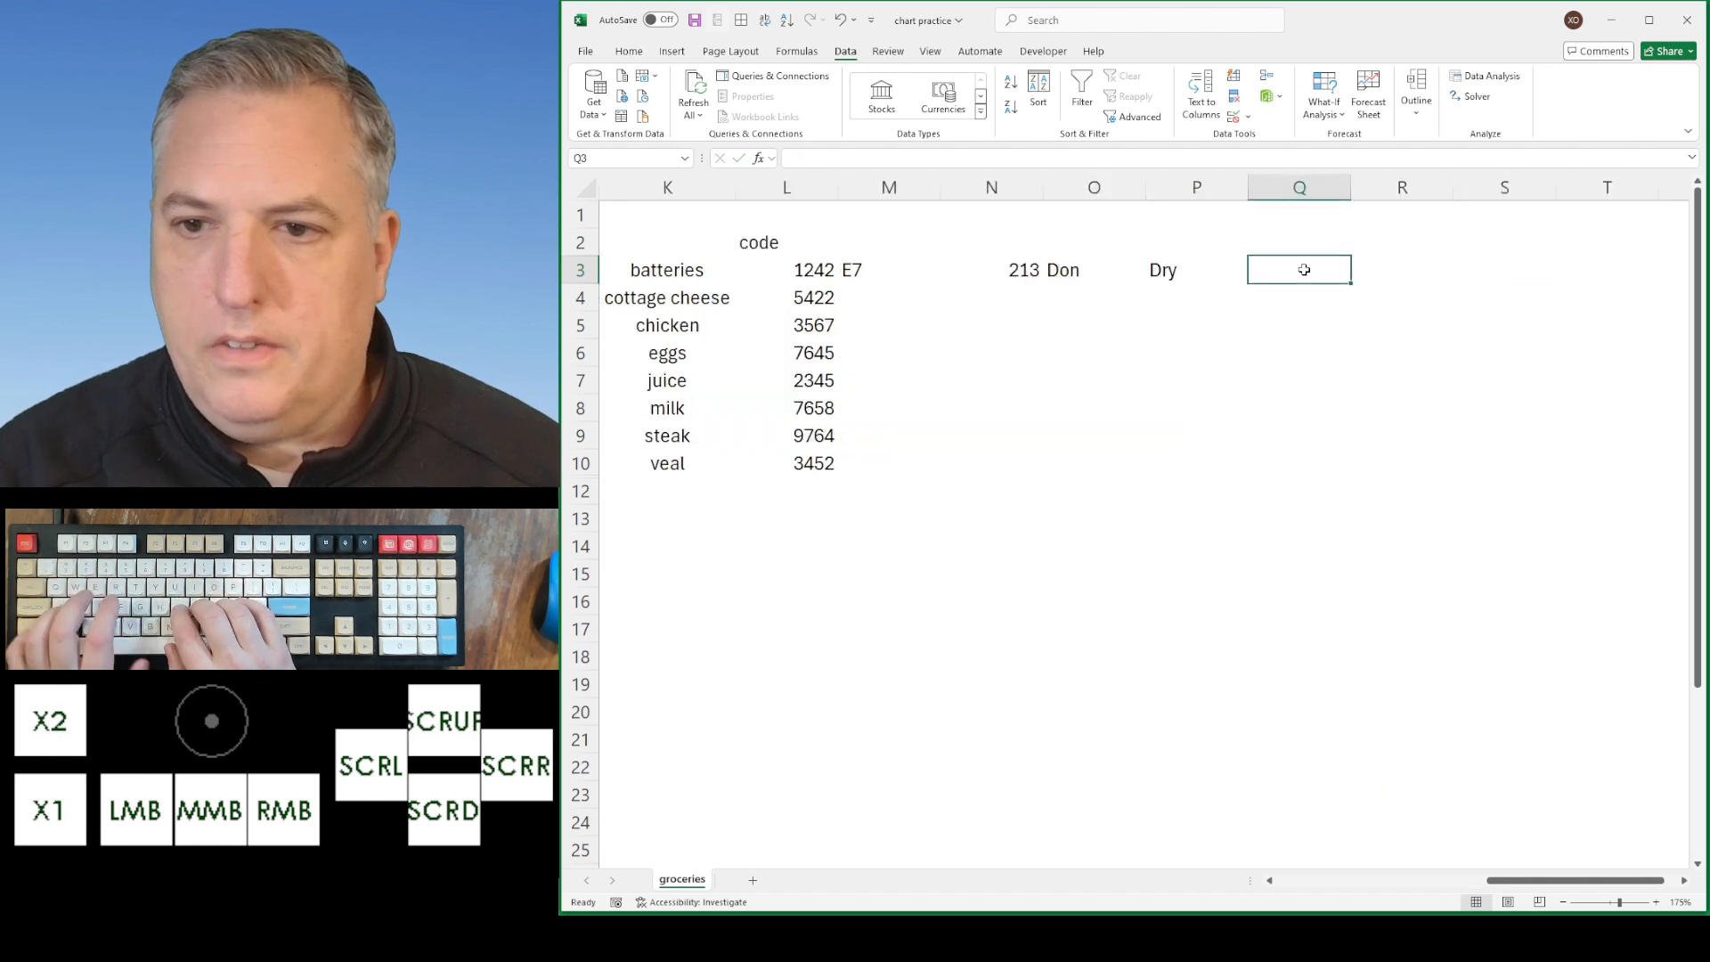
{"action": "type", "text": "hard"}
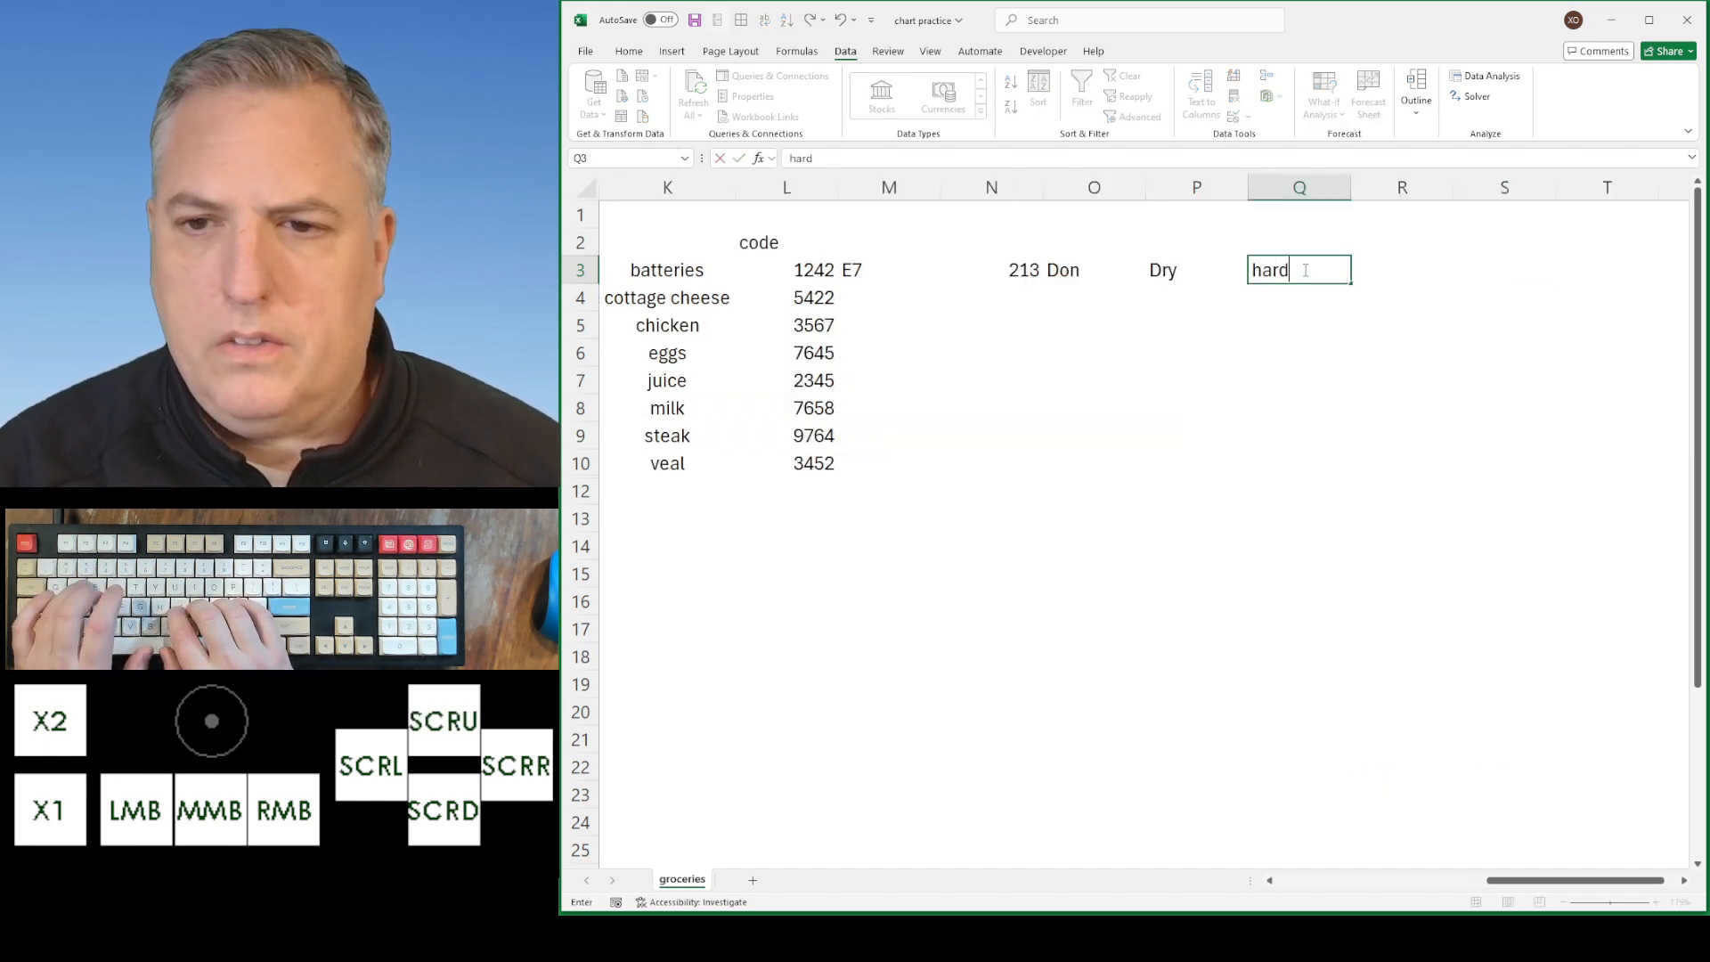
{"action": "type", "text": "wared"}
{"action": "key", "text": "BackSpace"}
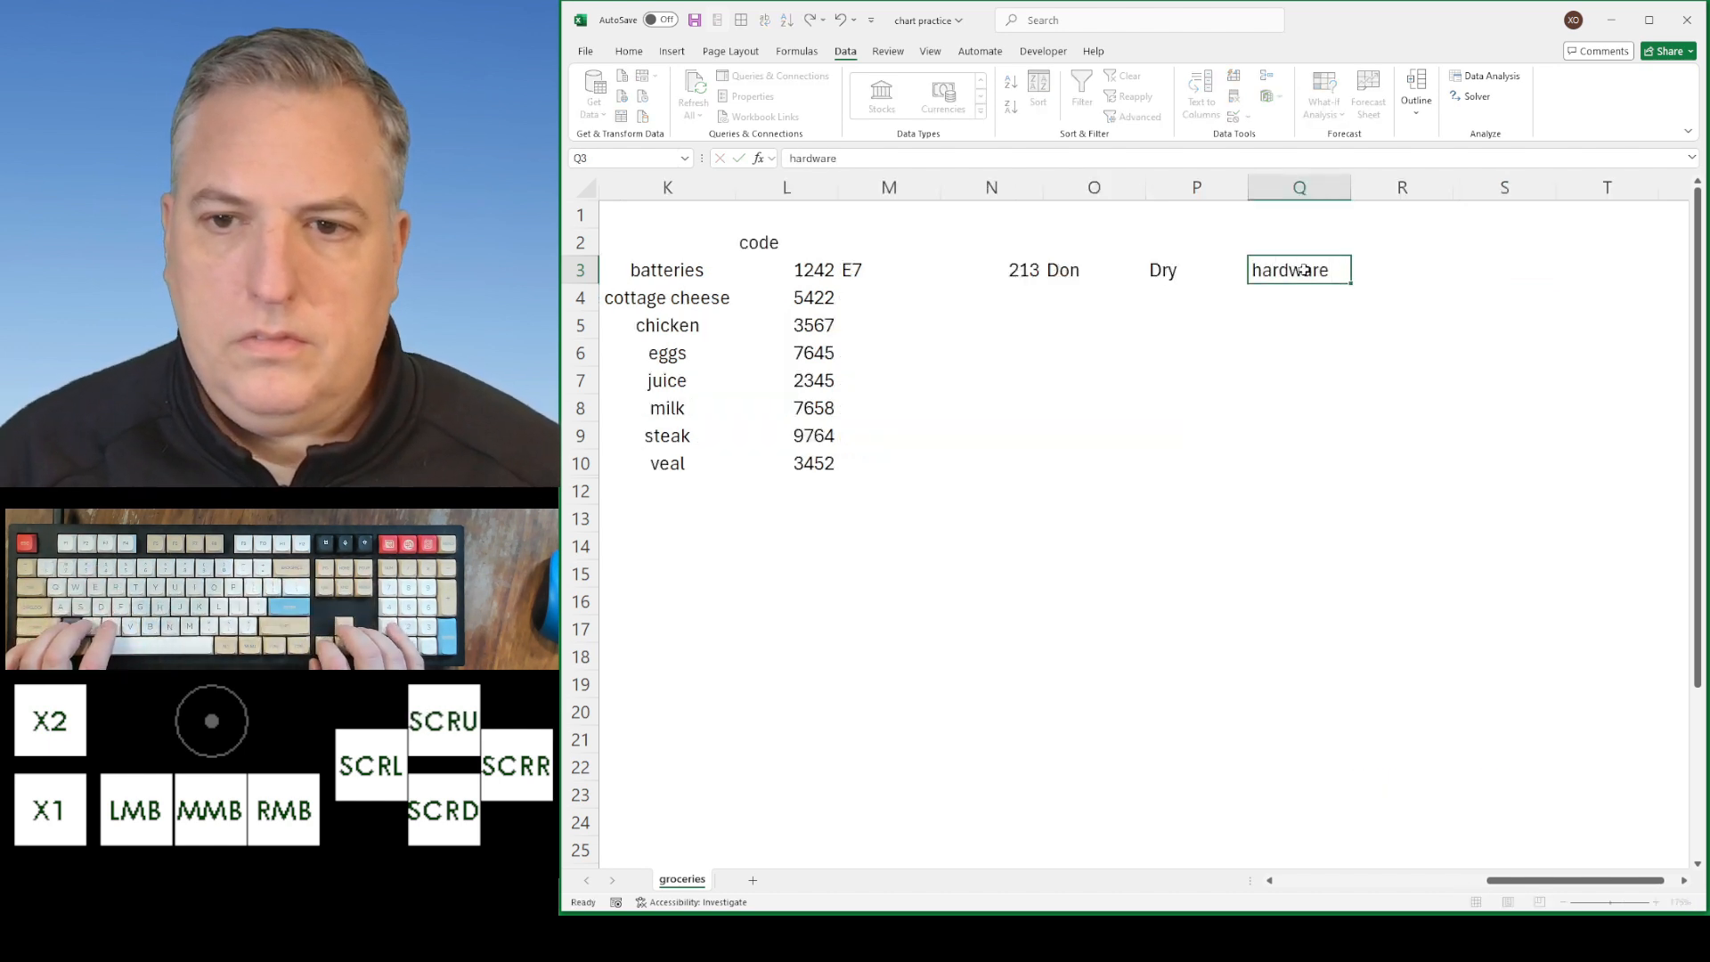
Check the last value of the batteries text in J3 and enter 7 in R3
{"action": "key", "text": "Left"}
{"action": "key", "text": "Left"}
{"action": "key", "text": "Left"}
{"action": "key", "text": "Left"}
{"action": "key", "text": "Left"}
{"action": "key", "text": "Left"}
{"action": "key", "text": "Left"}
{"action": "key", "text": "Right"}
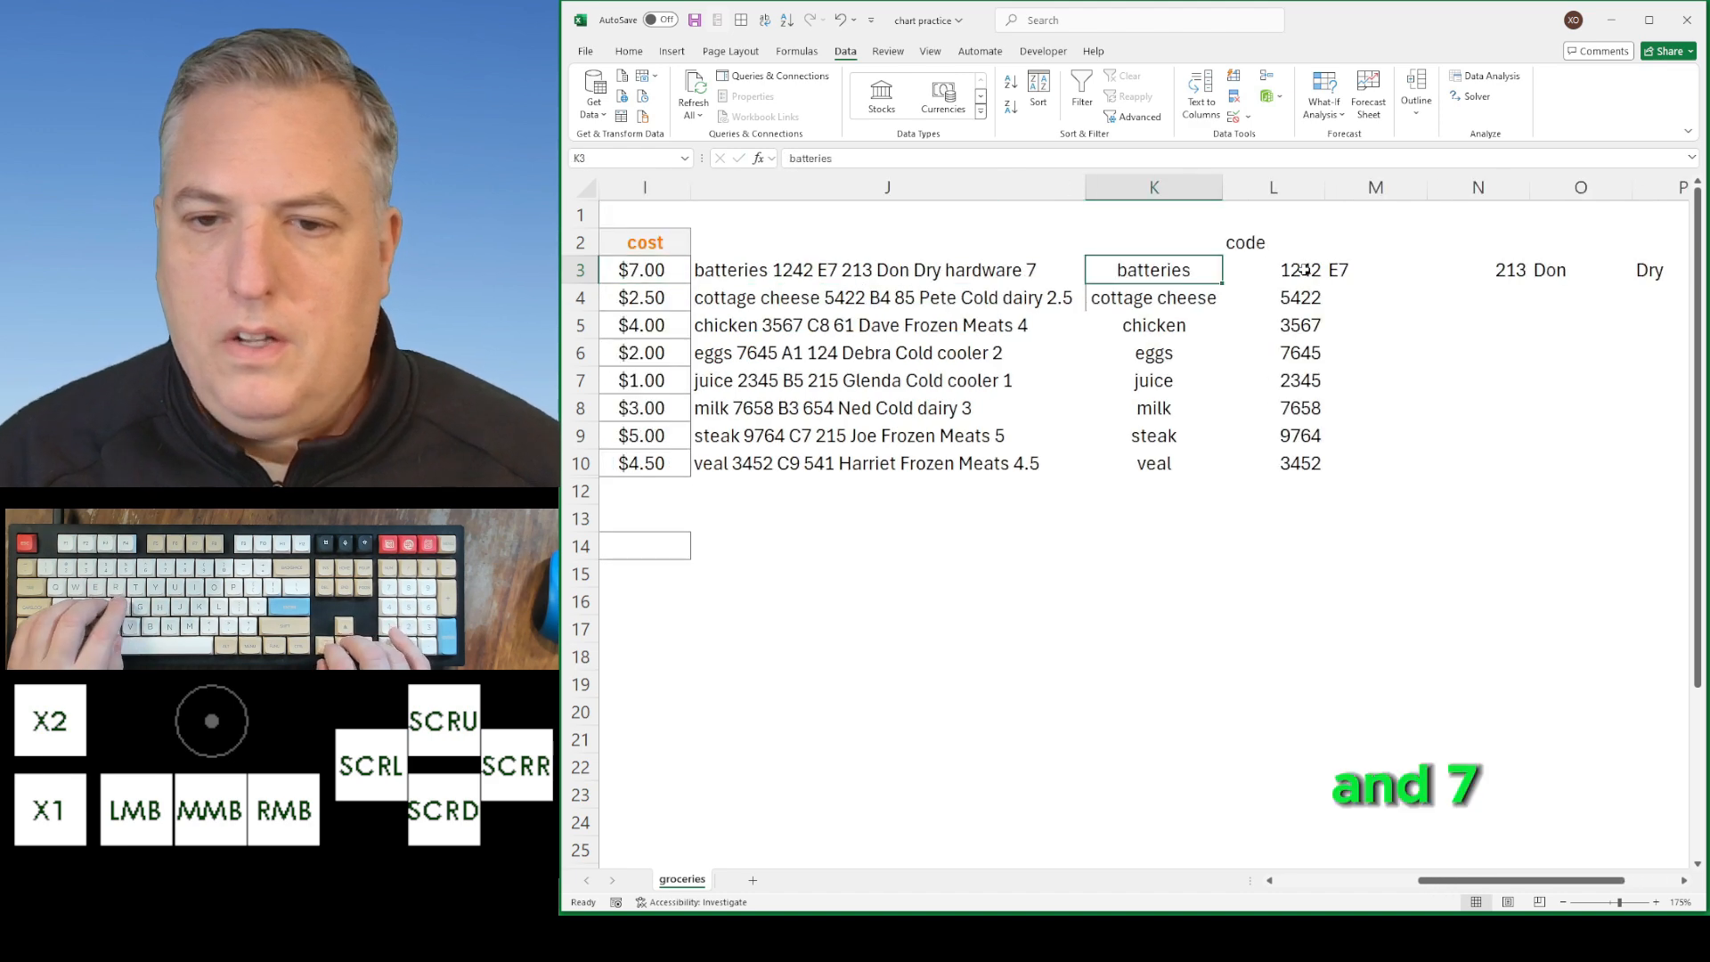
{"action": "key", "text": "Right"}
{"action": "key", "text": "Right"}
{"action": "key", "text": "Right"}
{"action": "key", "text": "Right"}
{"action": "key", "text": "Right"}
{"action": "key", "text": "Right"}
{"action": "key", "text": "Right"}
{"action": "type", "text": "7"}
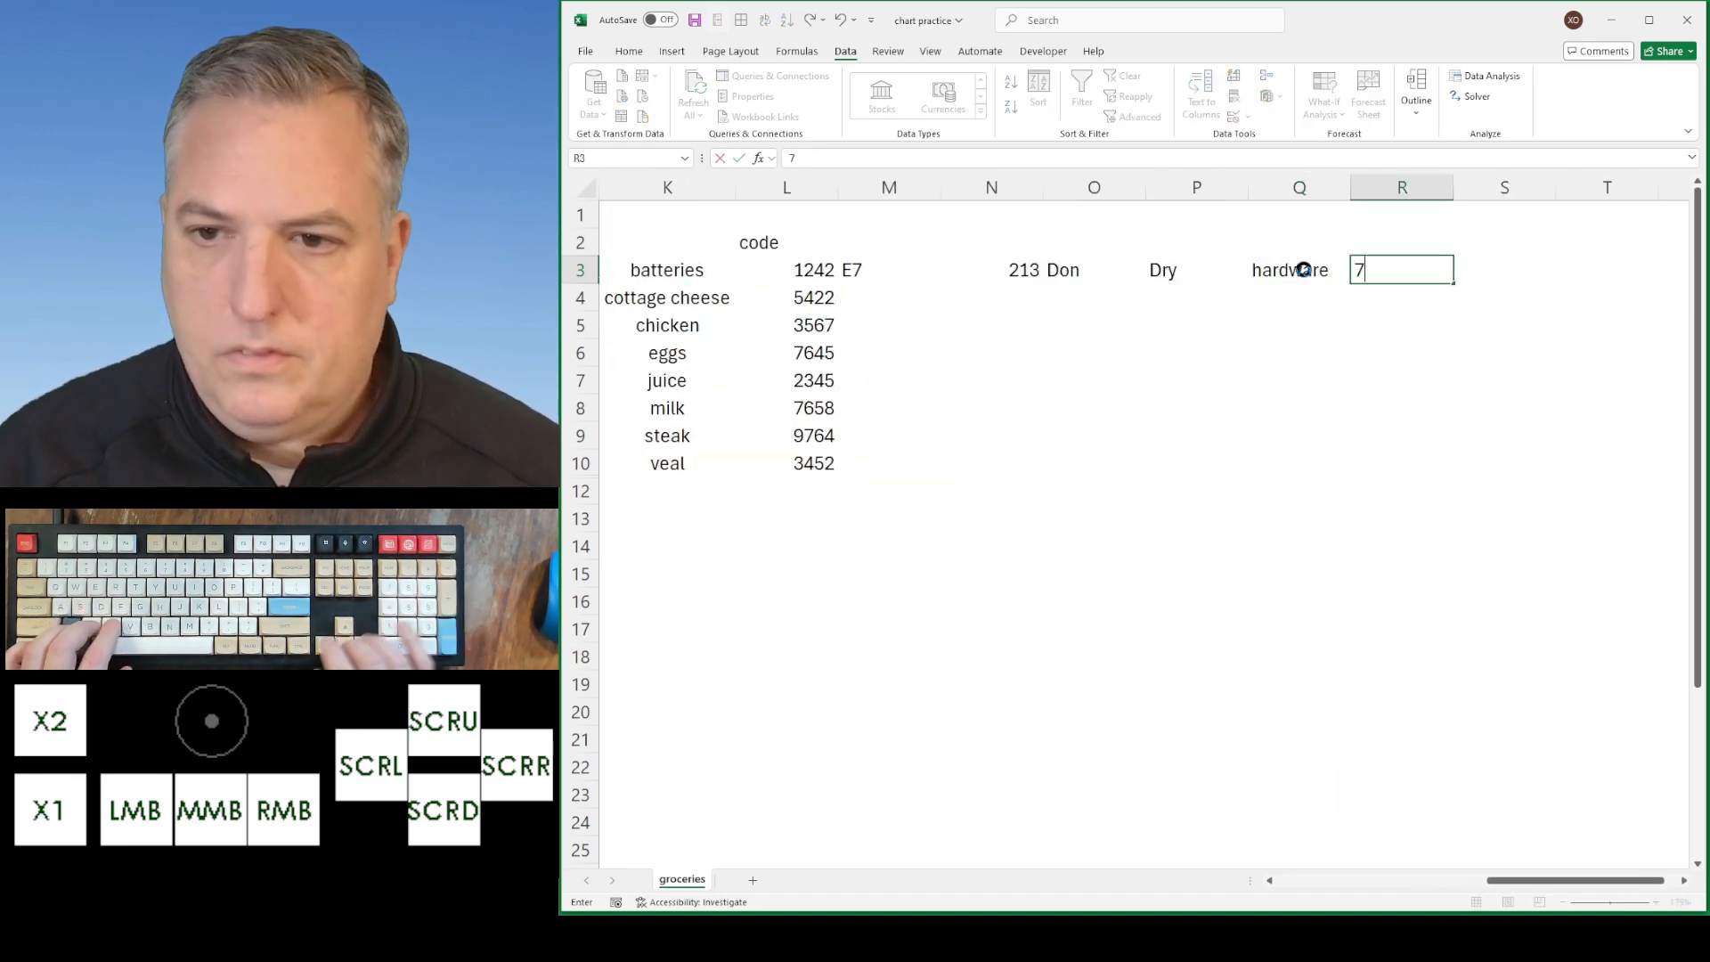
{"action": "key", "text": "Return"}
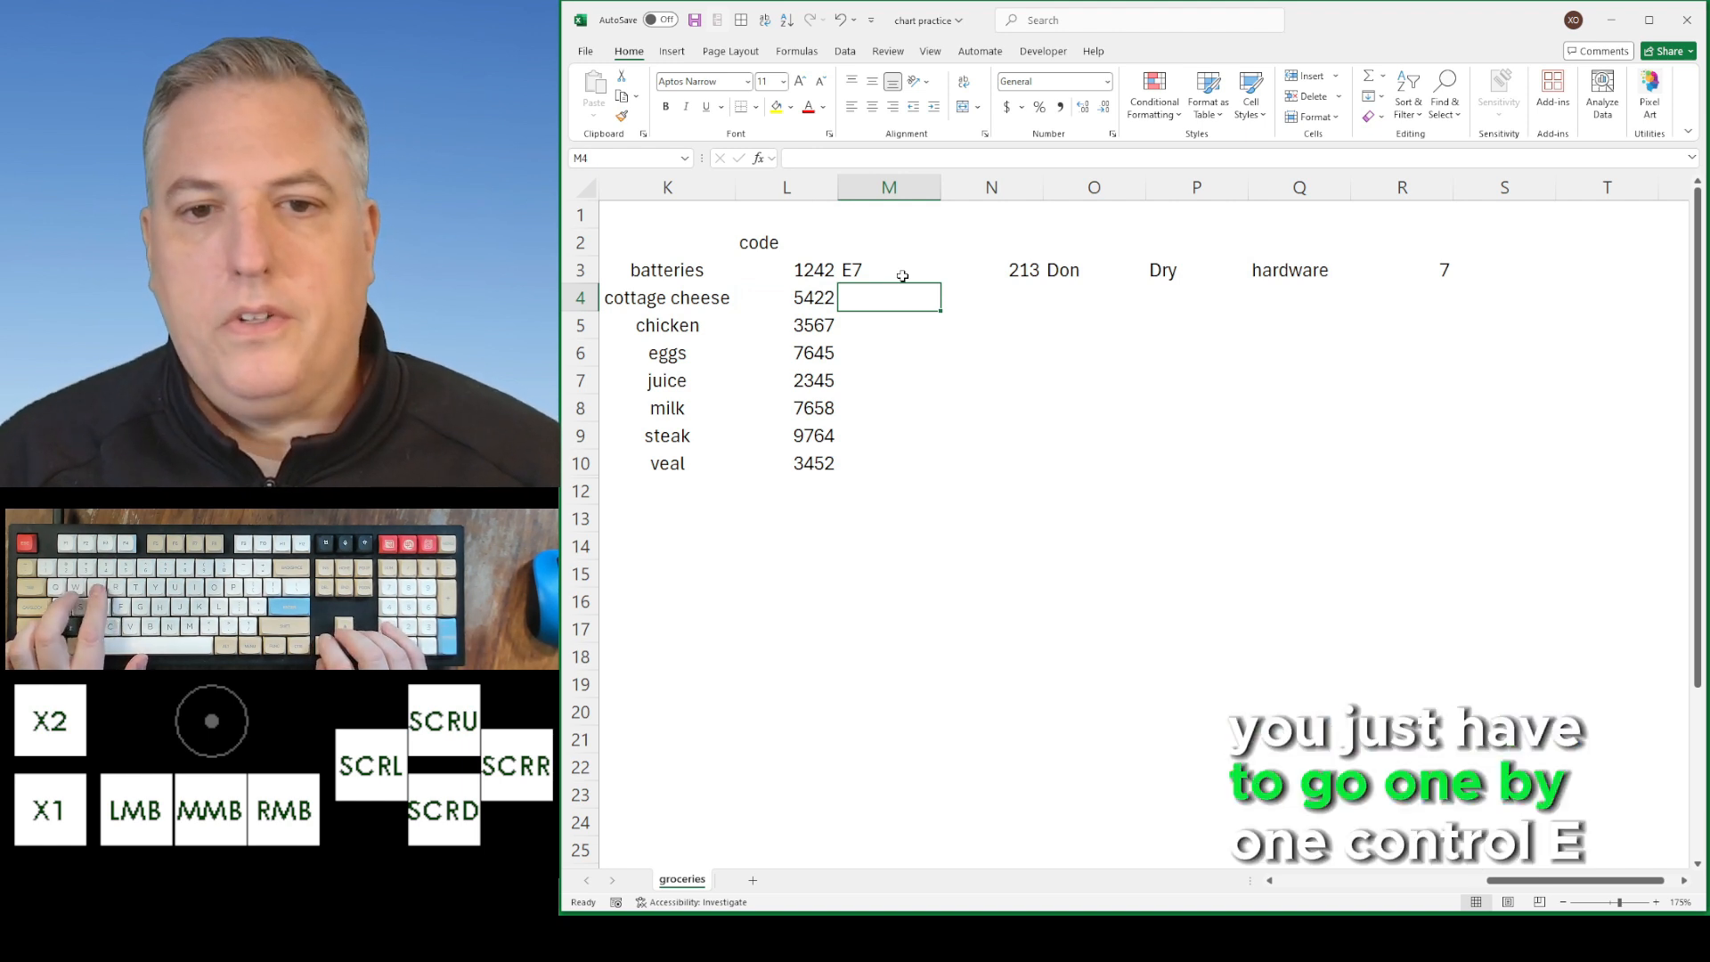
Use Flash Fill in each of columns M through R to extract the remaining values from row 4 down
{"action": "key", "text": "ctrl+e"}
{"action": "key", "text": "Right"}
{"action": "key", "text": "ctrl+e"}
{"action": "key", "text": "Right"}
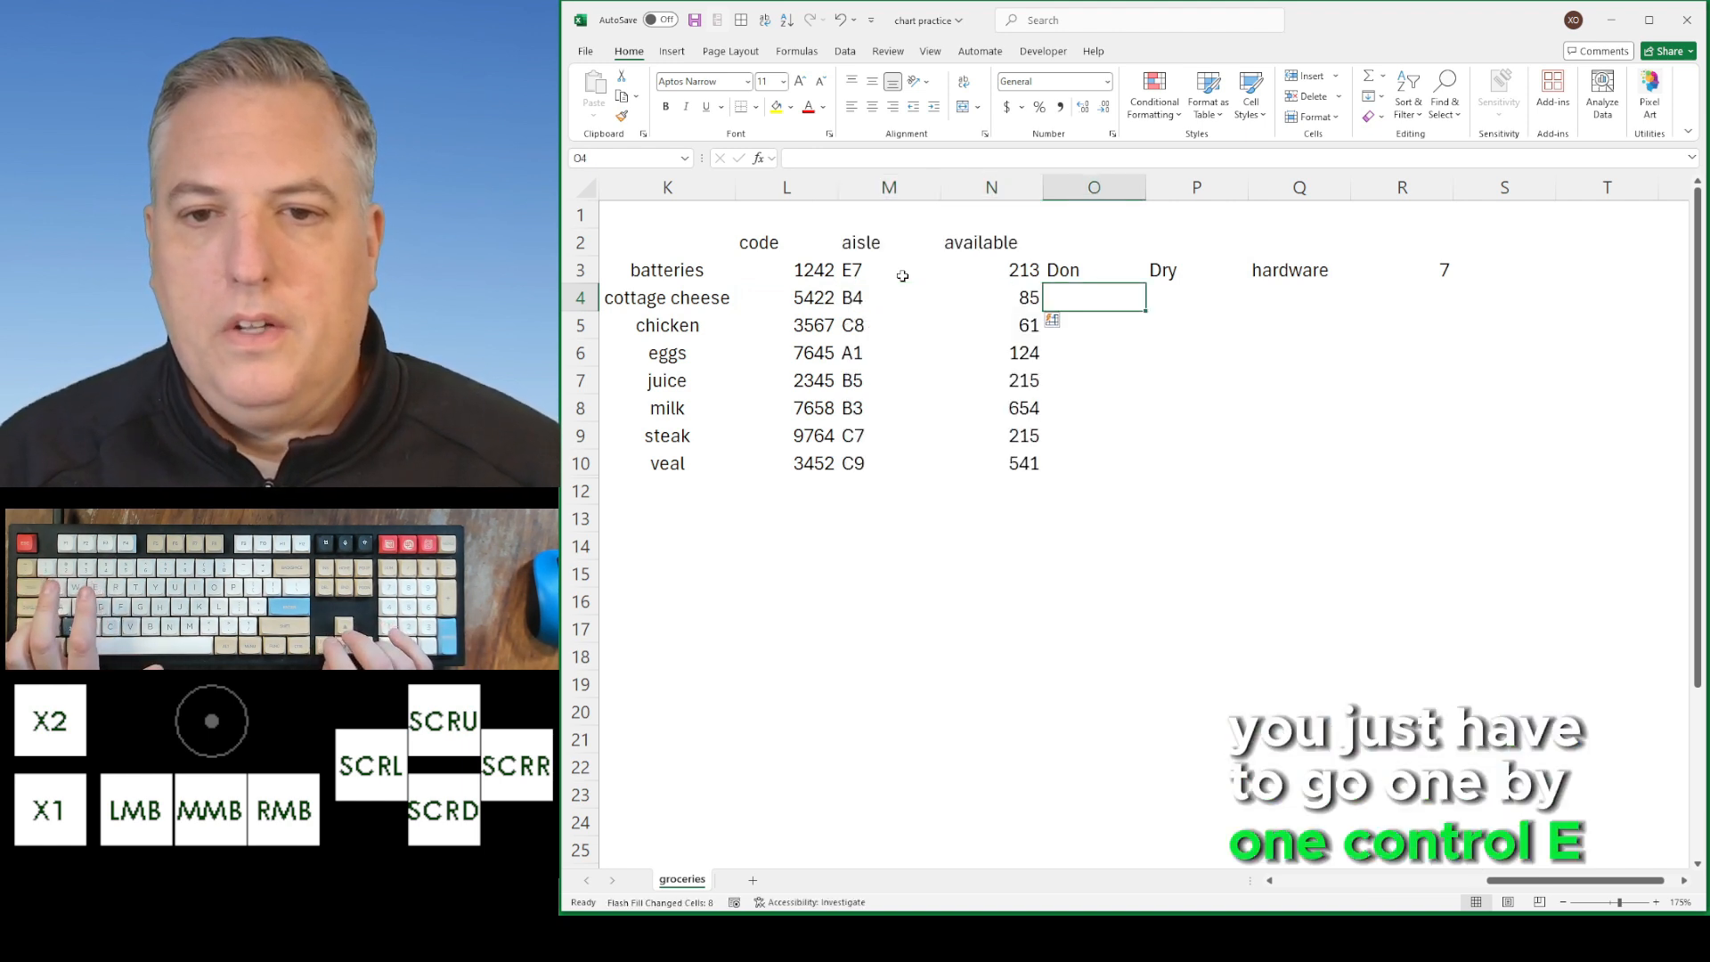
{"action": "key", "text": "ctrl+e"}
{"action": "key", "text": "Right"}
{"action": "key", "text": "ctrl+e"}
{"action": "key", "text": "Right"}
{"action": "key", "text": "ctrl+e"}
{"action": "key", "text": "Right"}
{"action": "key", "text": "ctrl+e"}
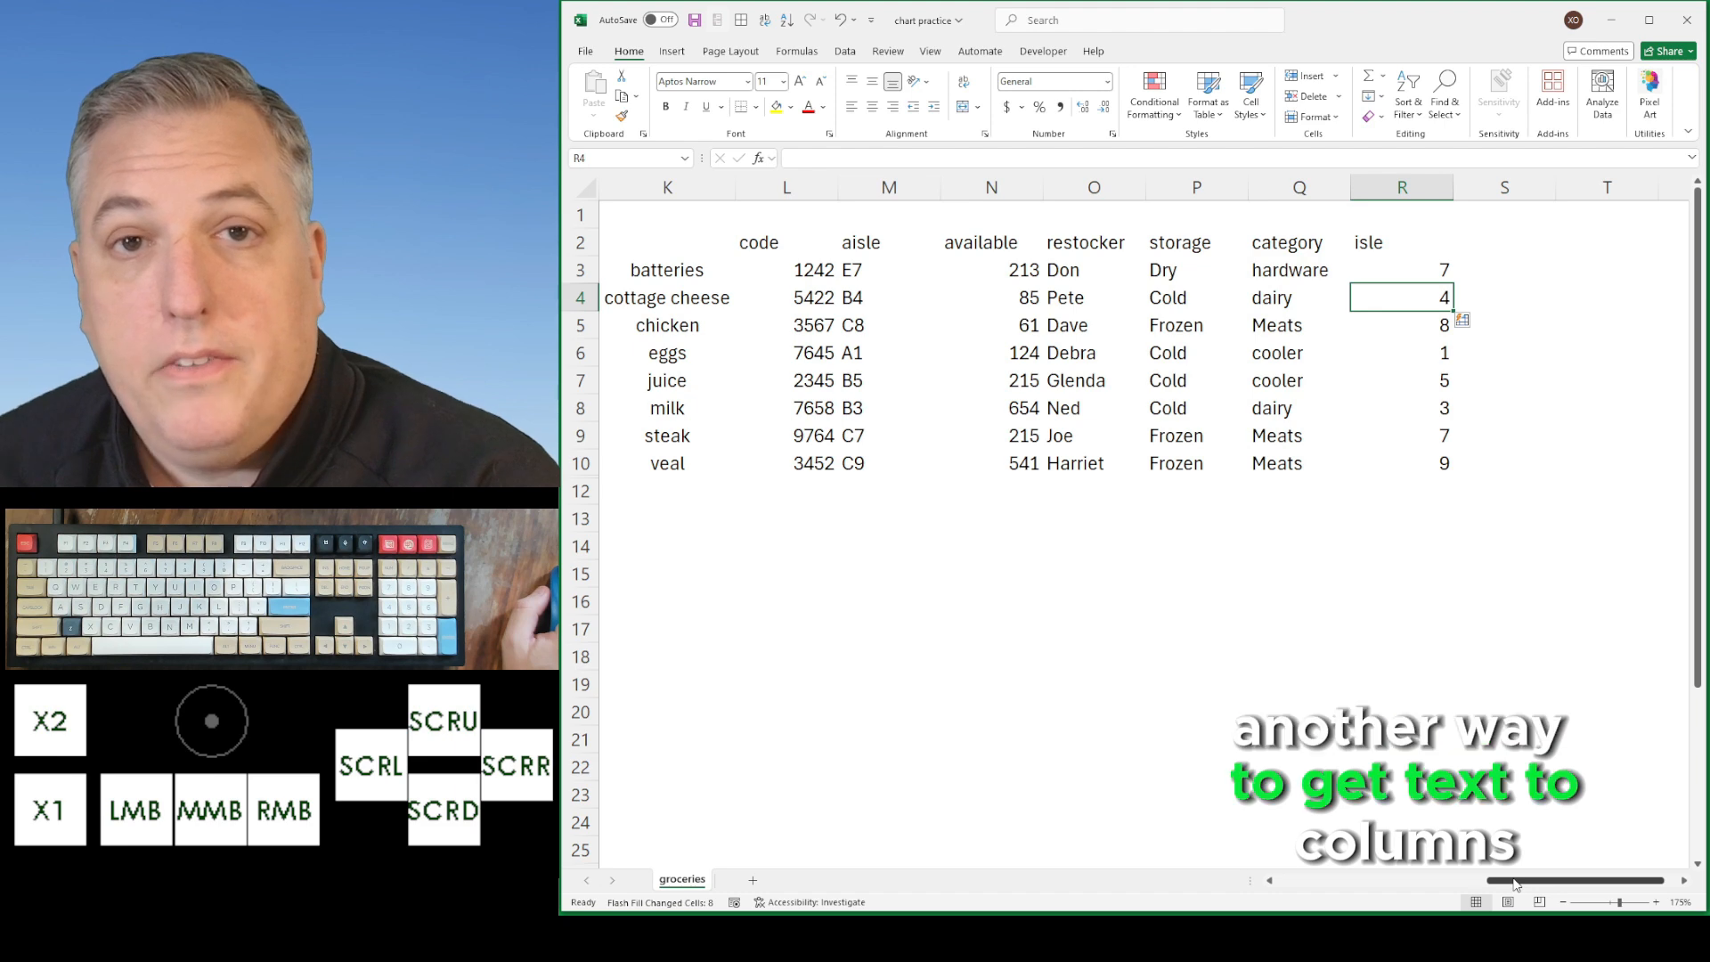
Preview Text to Columns on J3:J10 with a period delimiter, treating consecutive delimiters as one, and cancel without splitting
{"action": "left_click_drag", "start_coordinate": [1515, 883], "coordinate": [1515, 884]}
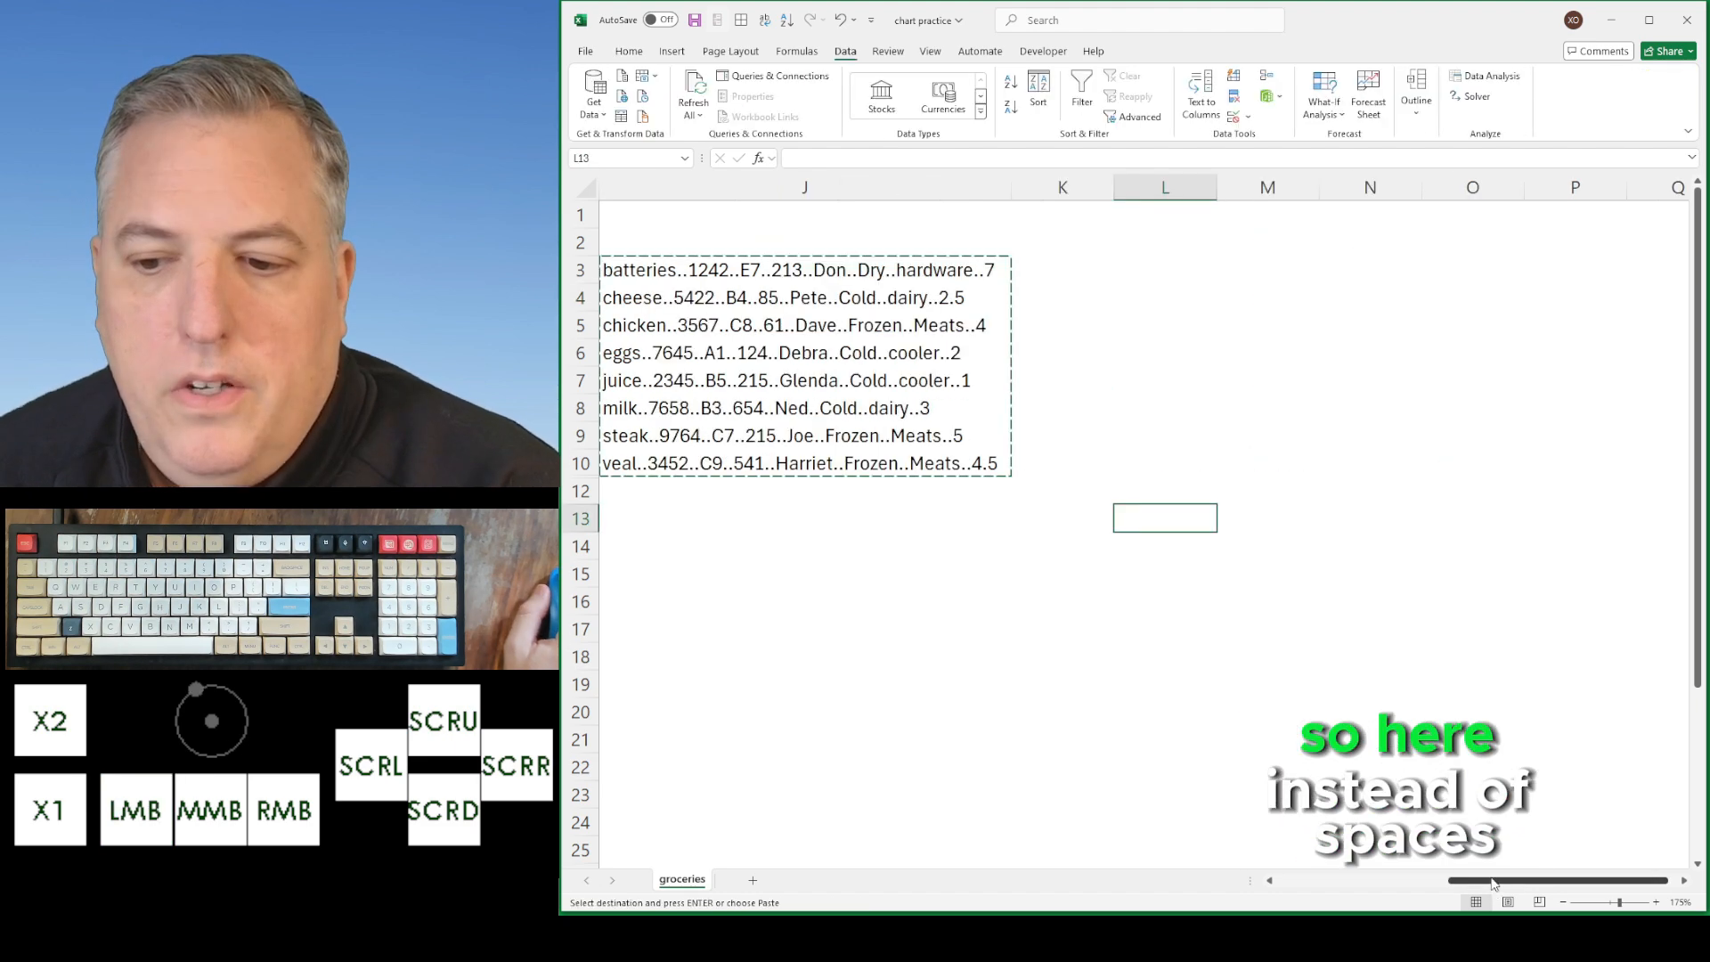
{"action": "left_click_drag", "start_coordinate": [1541, 880], "coordinate": [1474, 880]}
{"action": "left_click", "coordinate": [927, 270]}
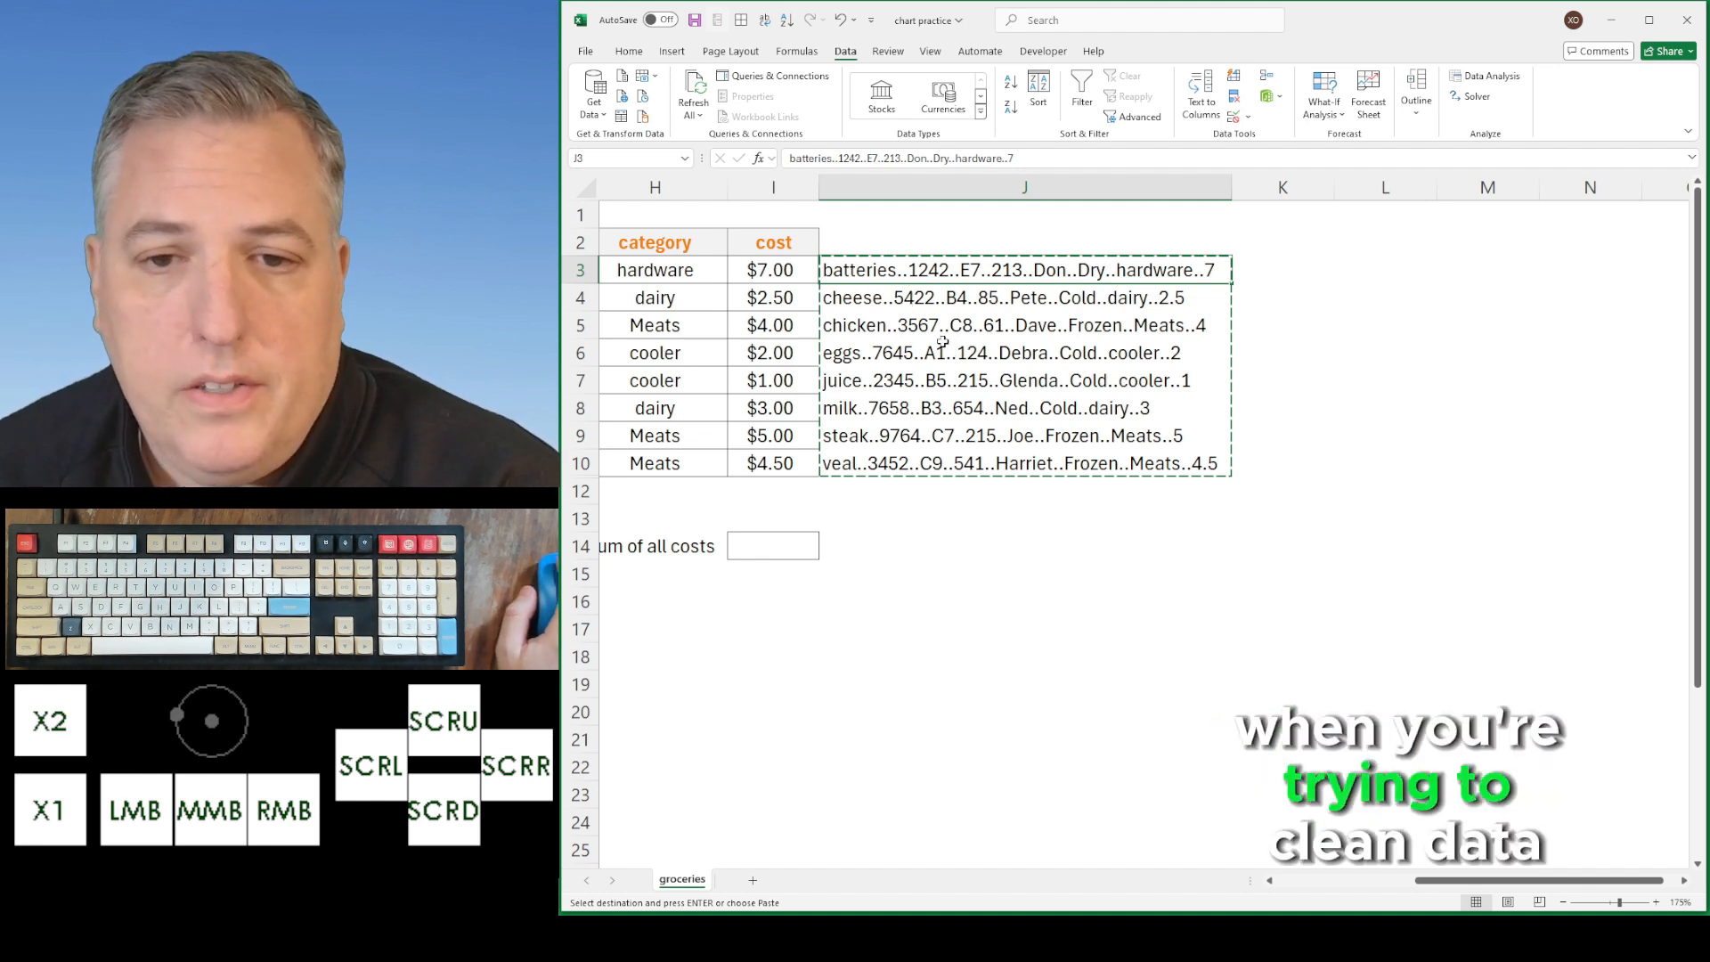
{"action": "left_click", "coordinate": [917, 274]}
{"action": "left_click_drag", "start_coordinate": [916, 274], "coordinate": [980, 467]}
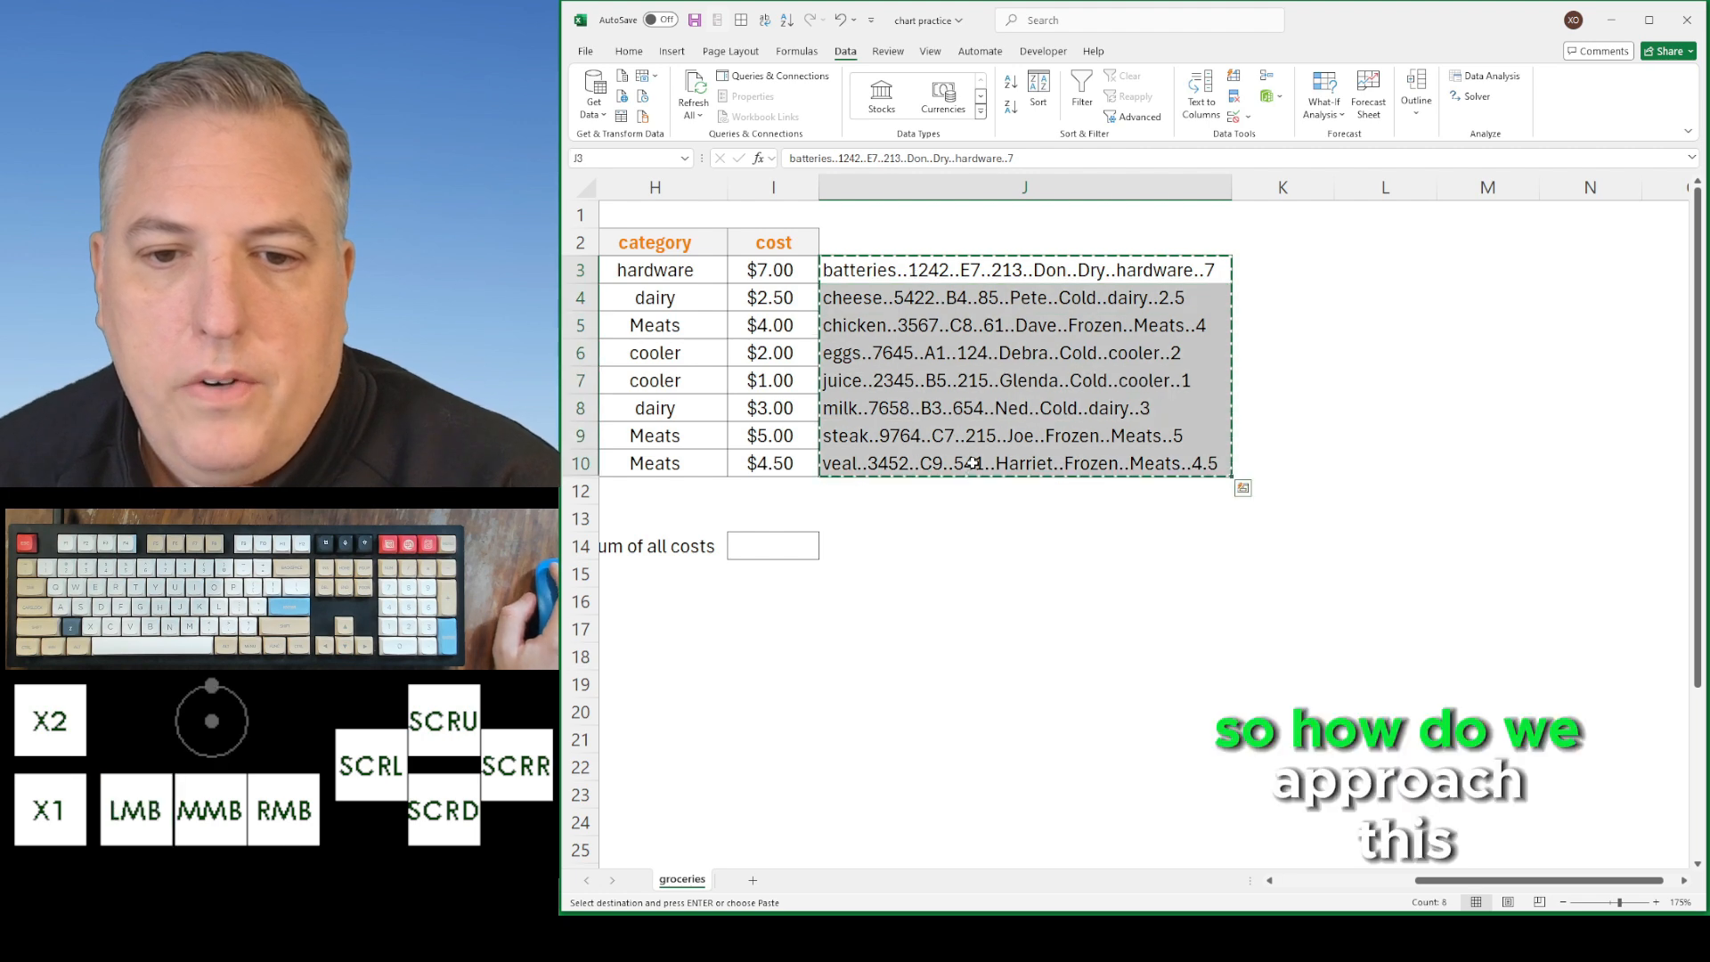
{"action": "left_click", "coordinate": [1201, 96]}
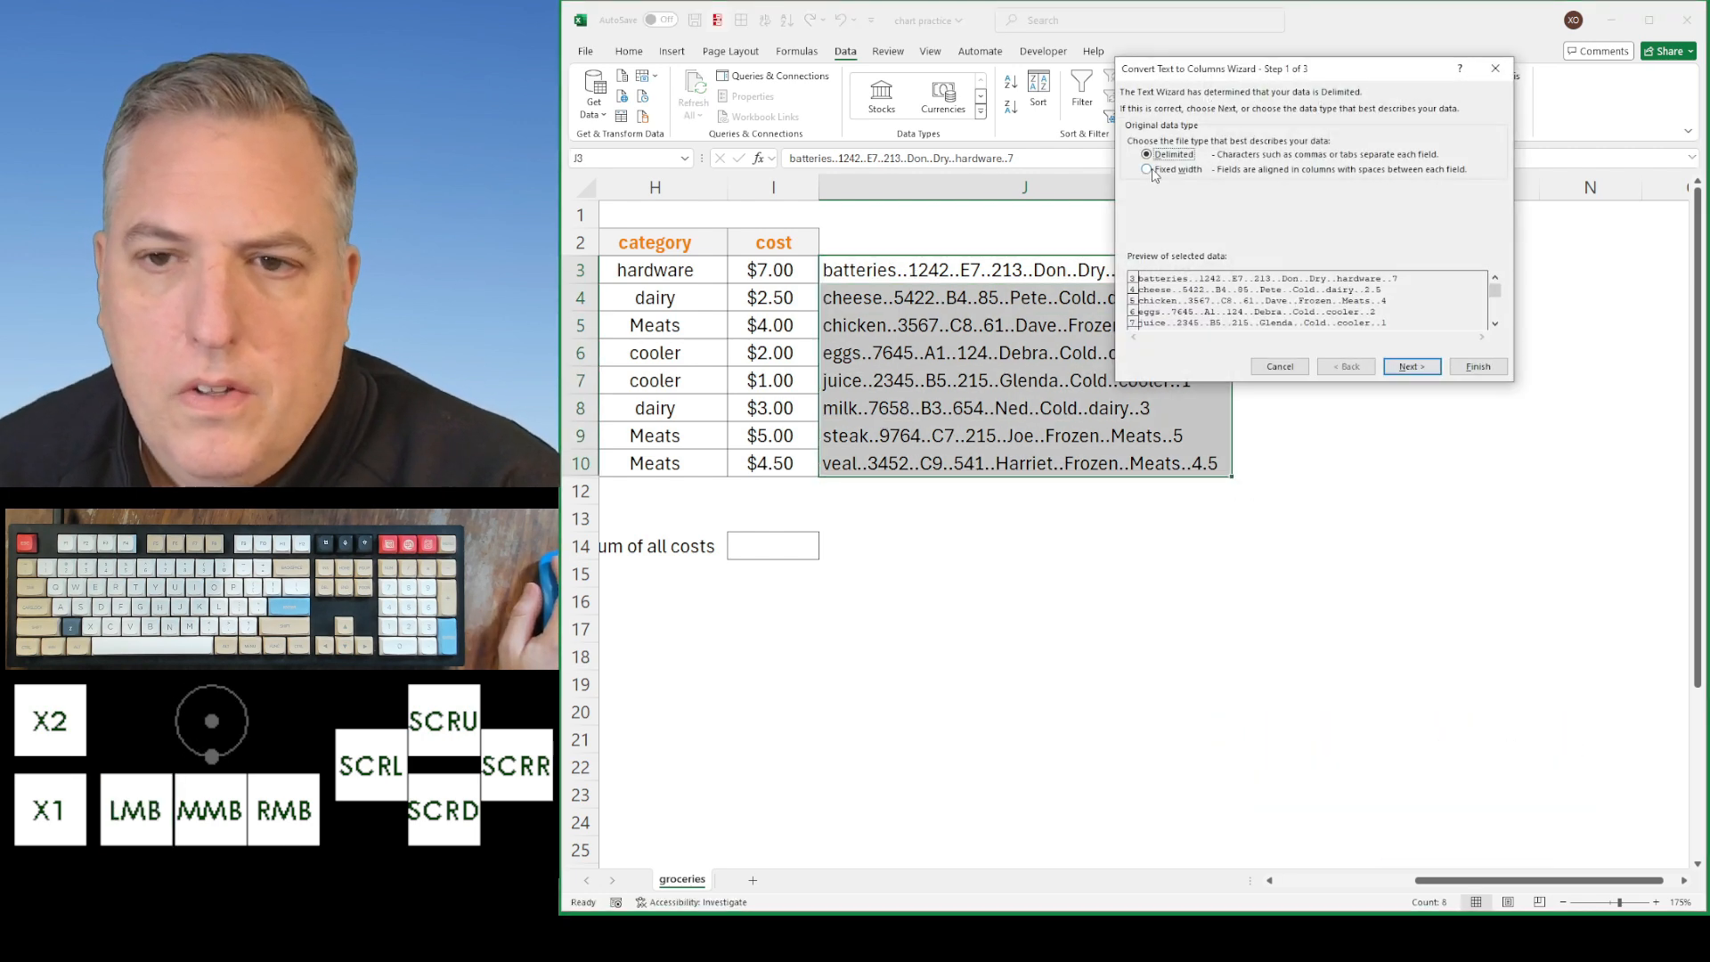
{"action": "left_click", "coordinate": [1414, 367]}
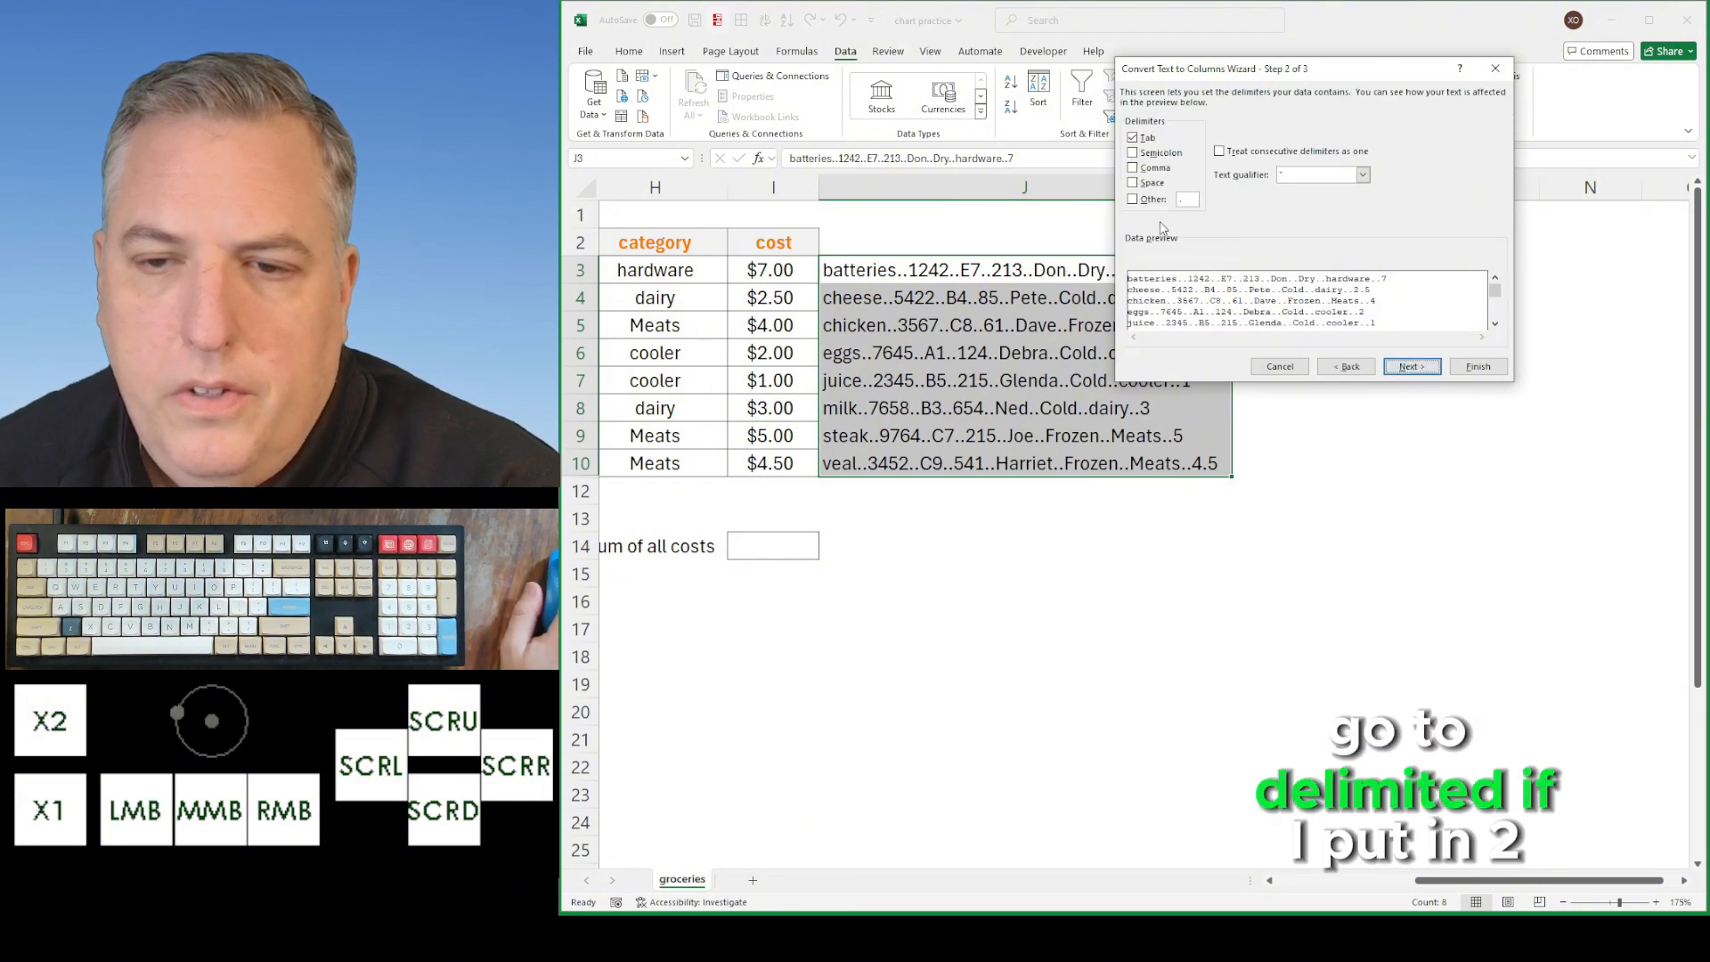
{"action": "left_click", "coordinate": [1150, 200]}
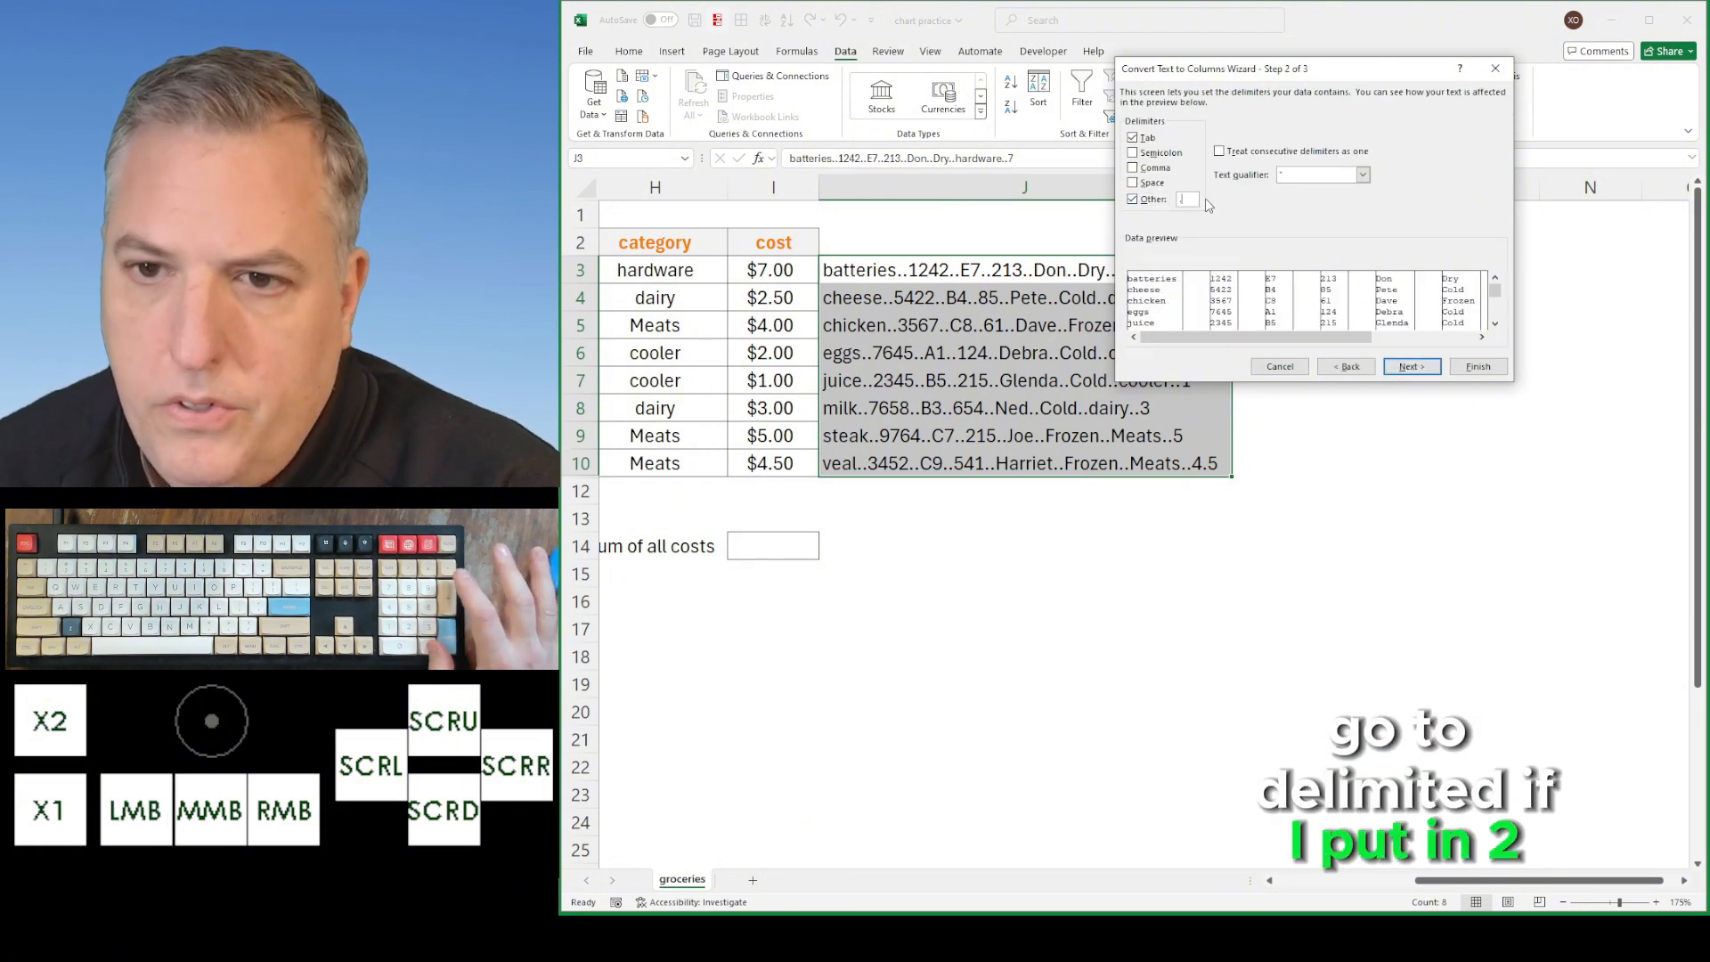
{"action": "left_click", "coordinate": [1220, 153]}
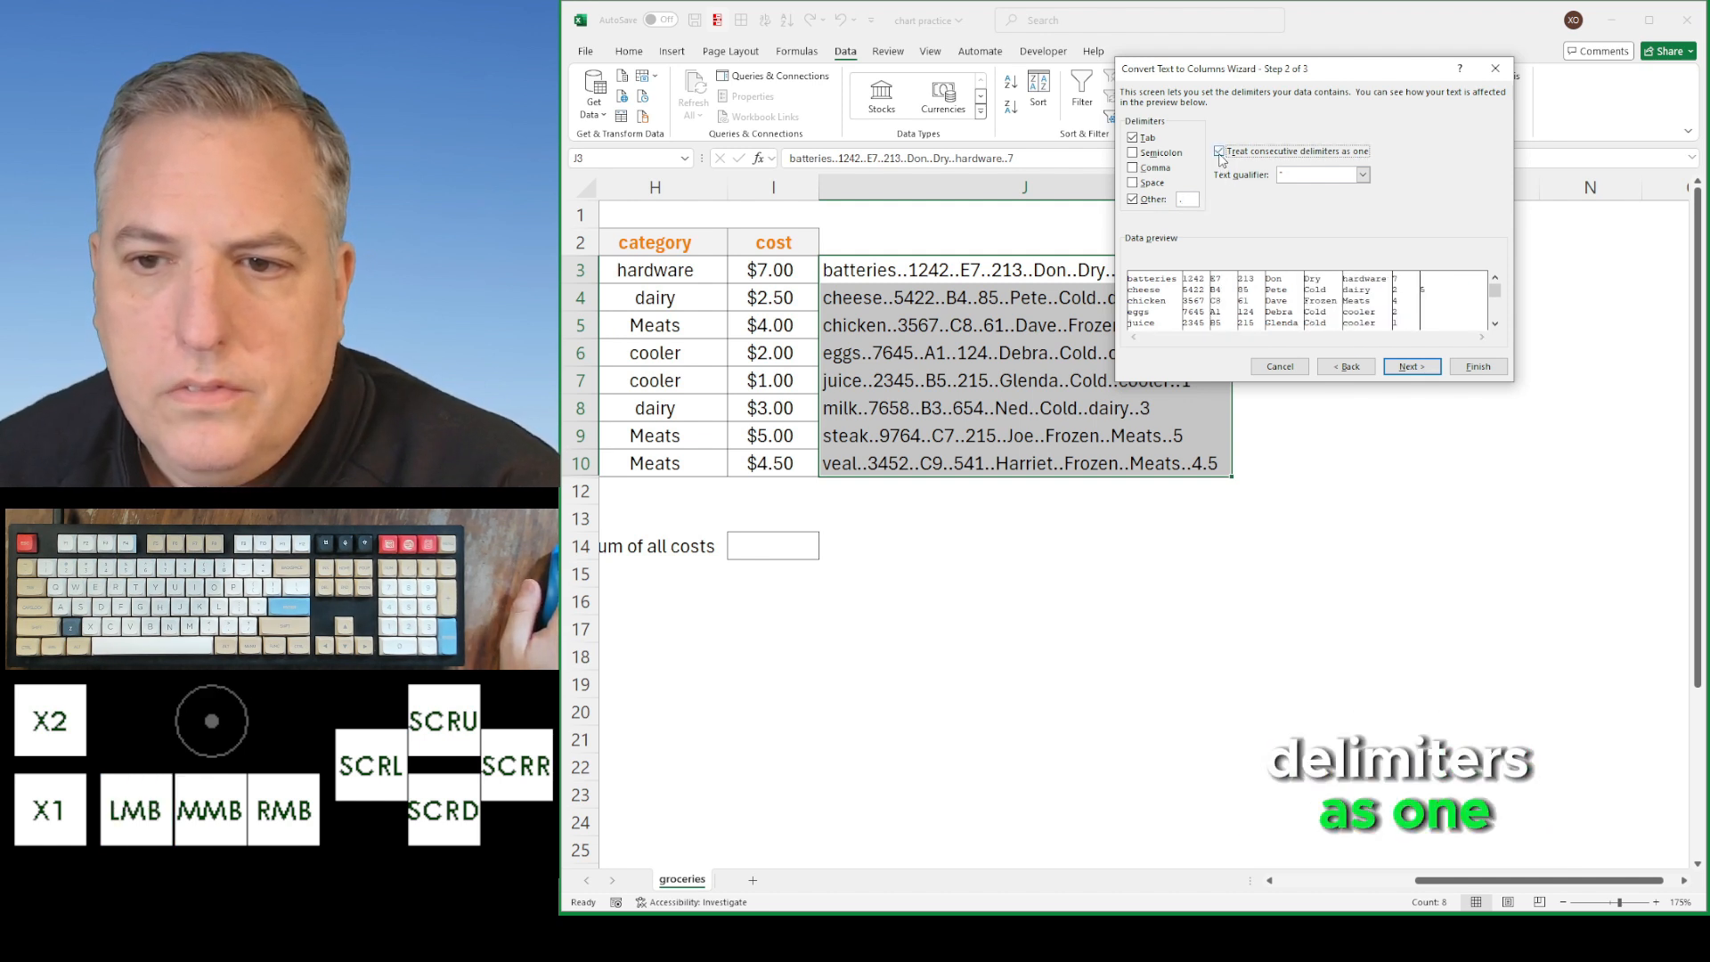
{"action": "left_click_drag", "start_coordinate": [1304, 77], "coordinate": [1452, 88]}
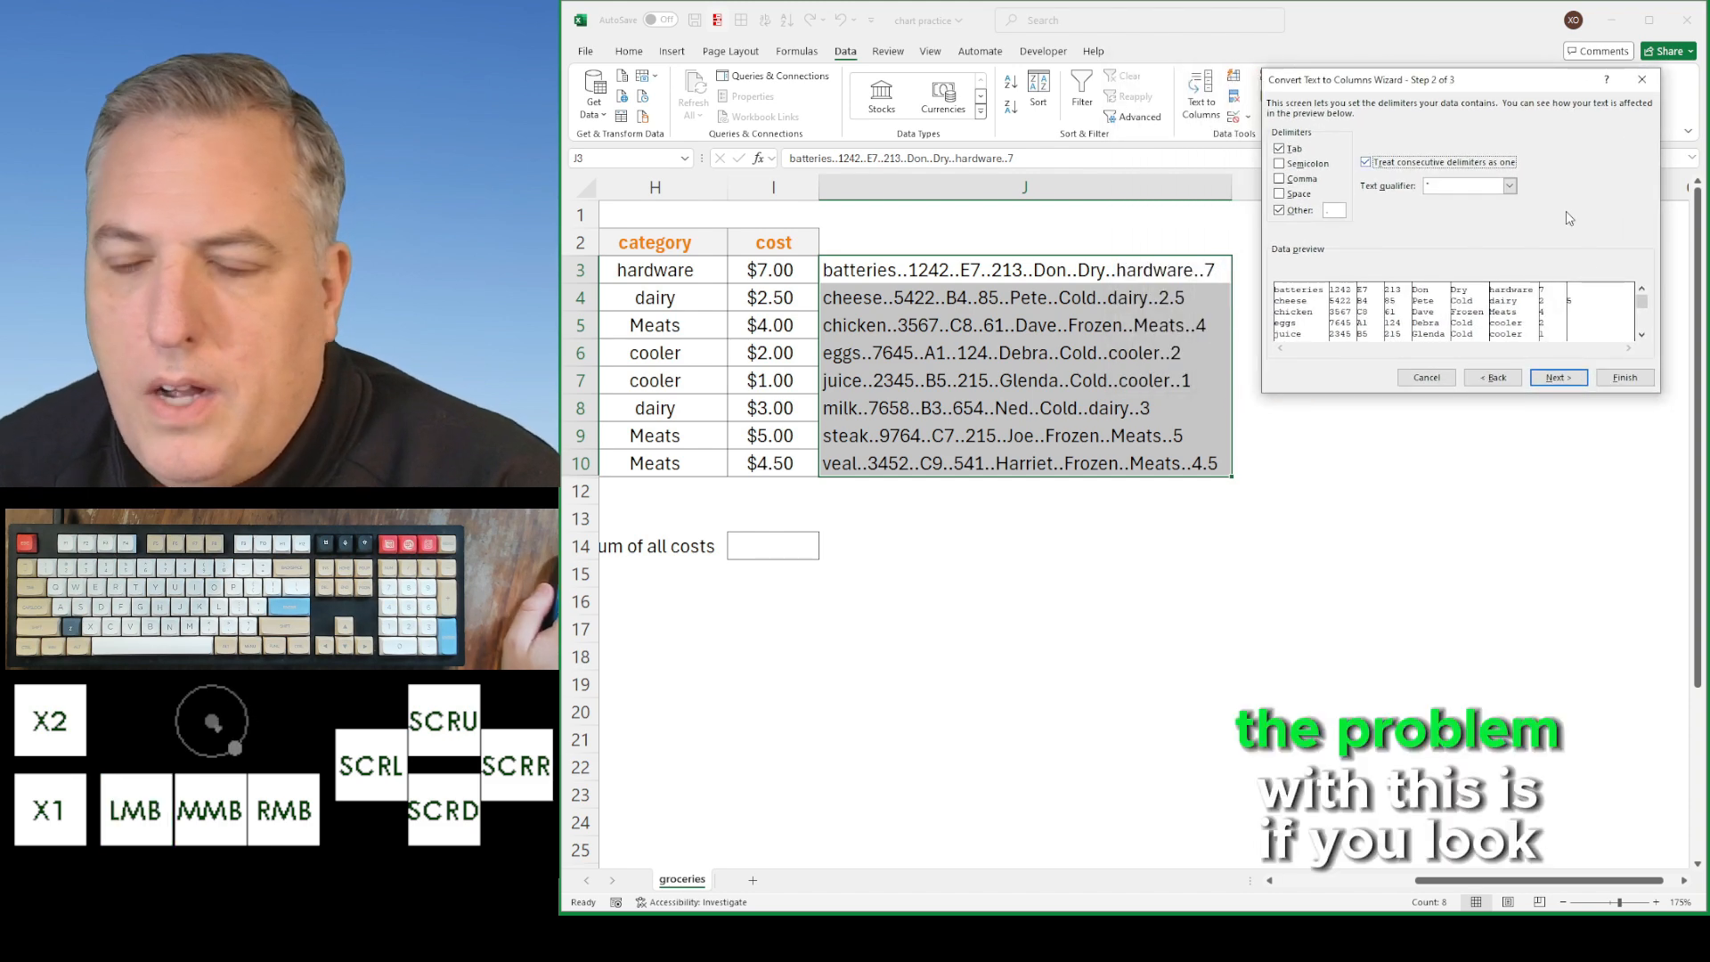
{"action": "left_click_drag", "start_coordinate": [1647, 308], "coordinate": [1646, 328]}
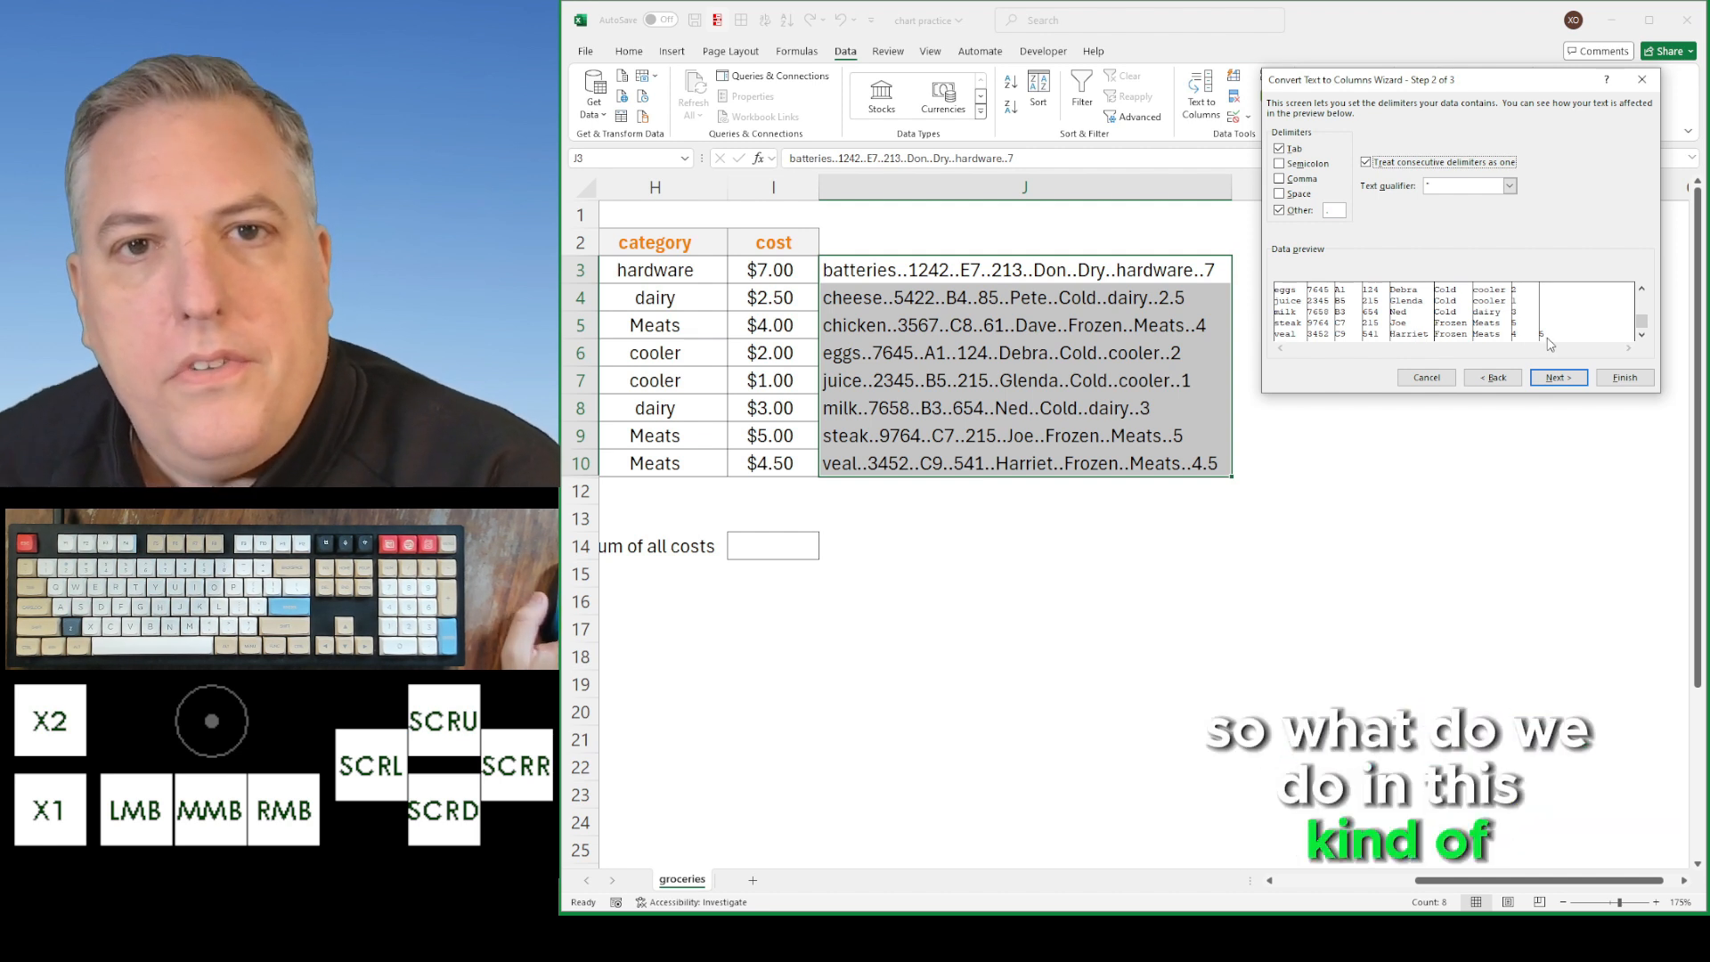
{"action": "left_click", "coordinate": [1428, 380]}
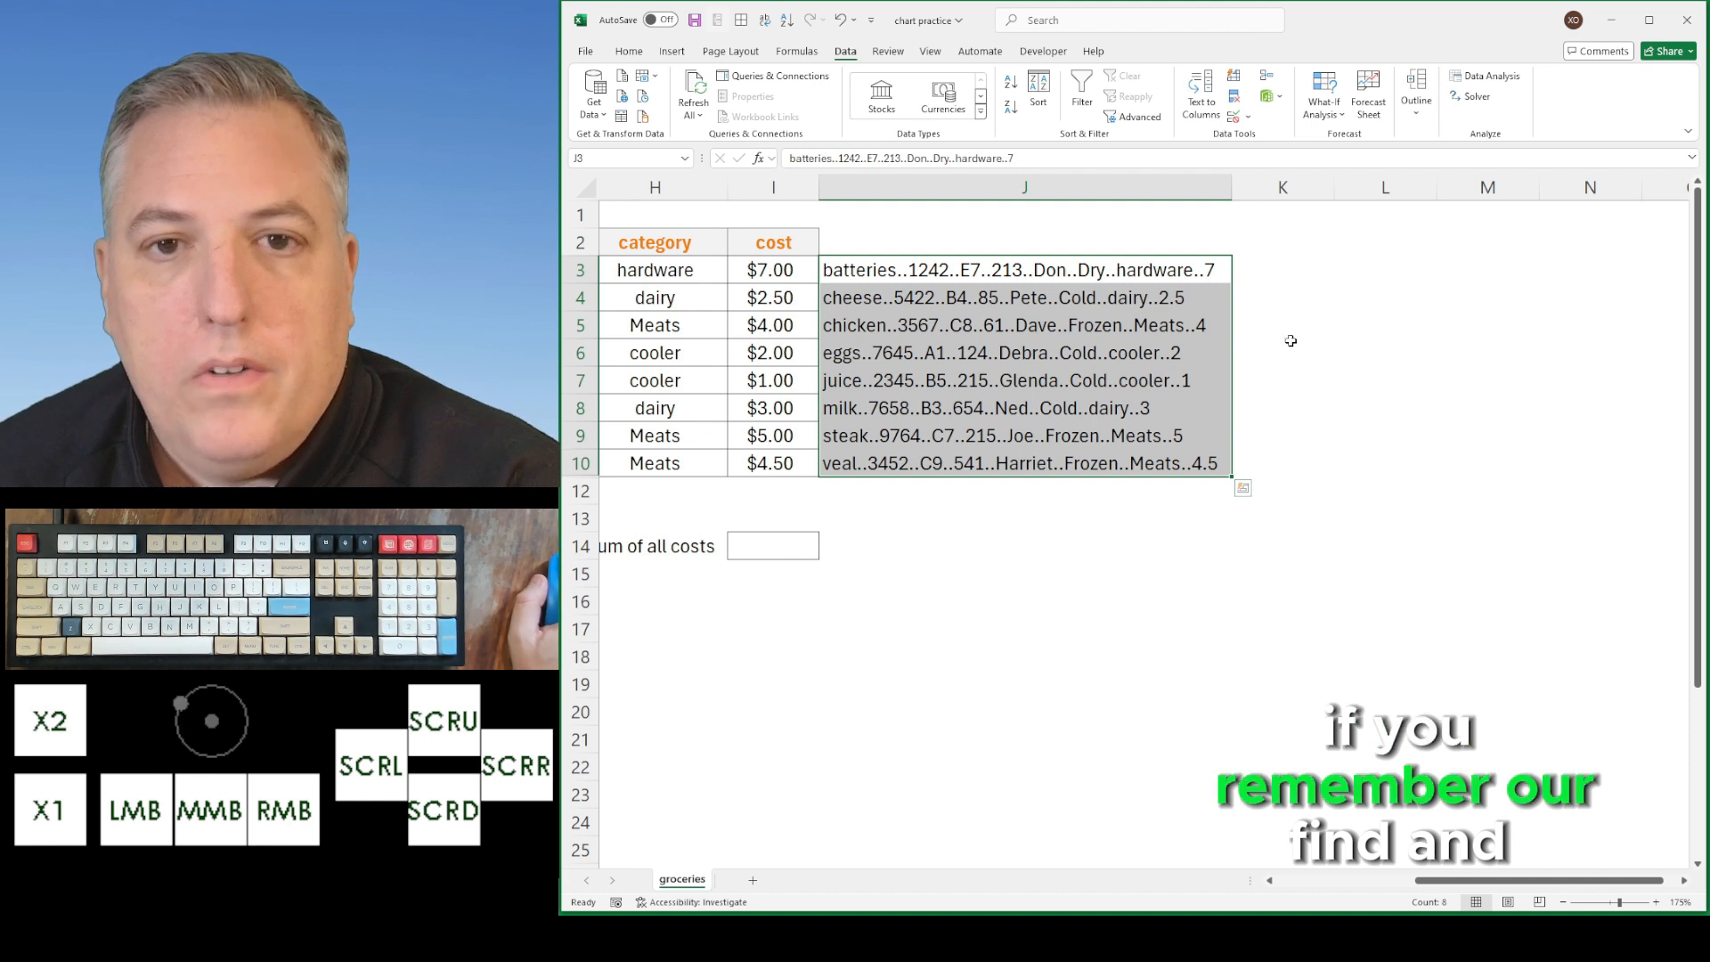
Replace every double period (..) in J3:J10 with a question mark
{"action": "left_click", "coordinate": [629, 53]}
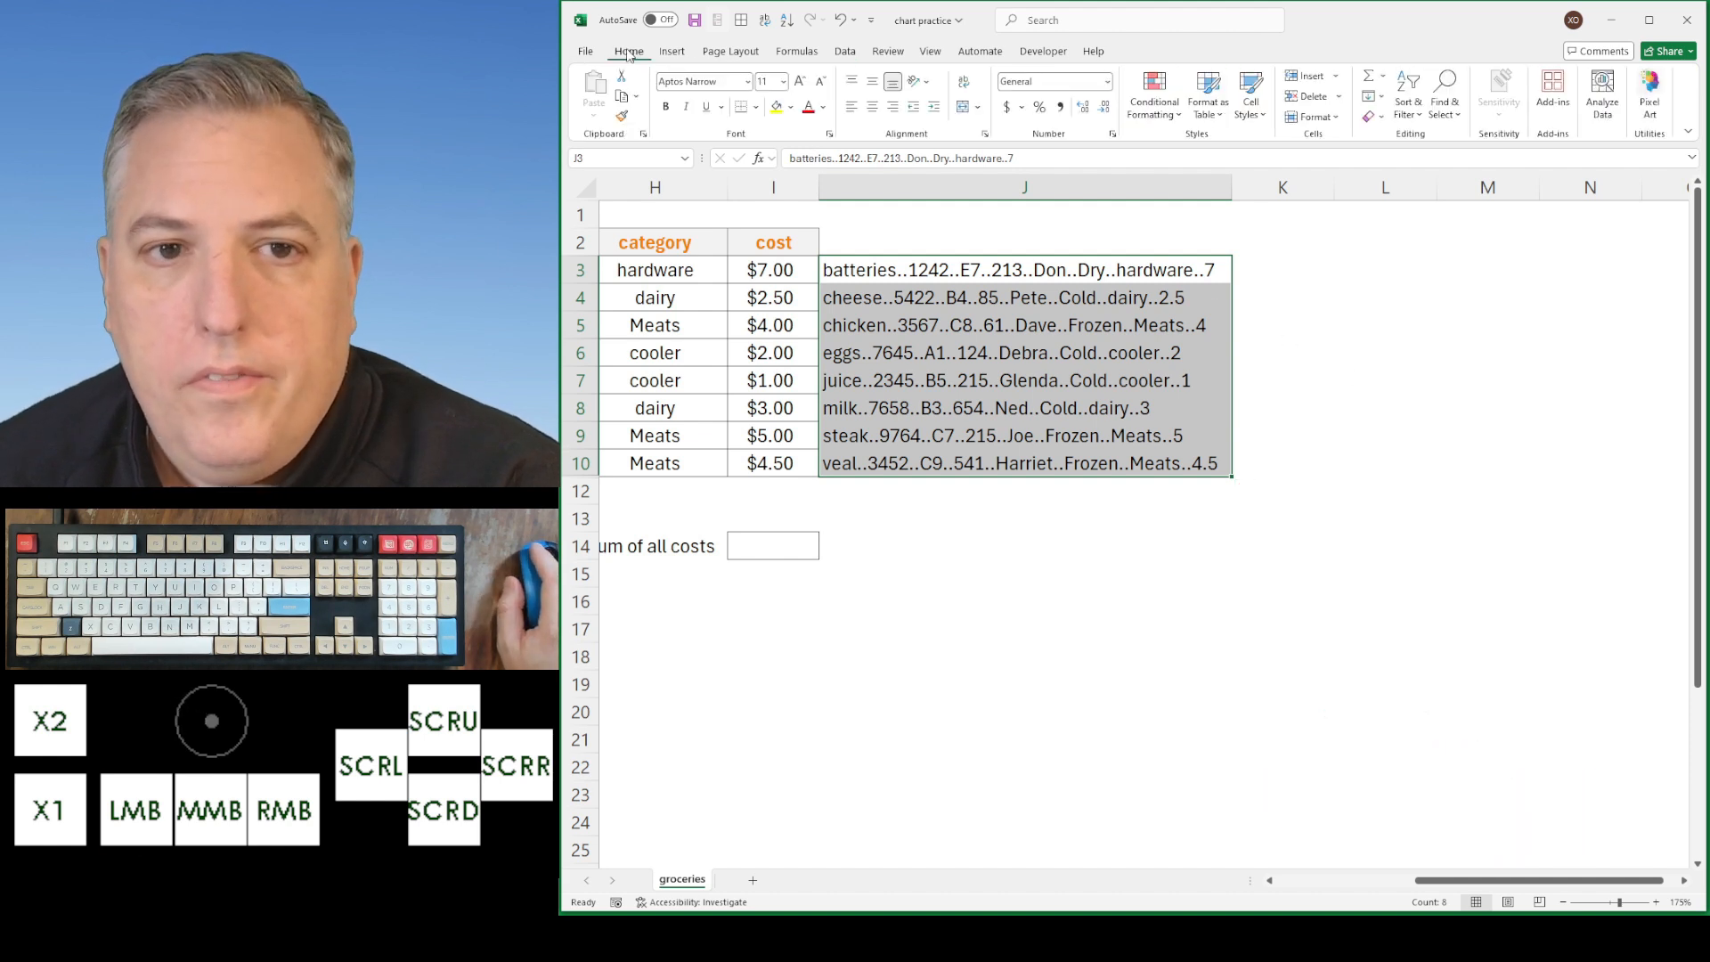
{"action": "left_click", "coordinate": [1449, 116]}
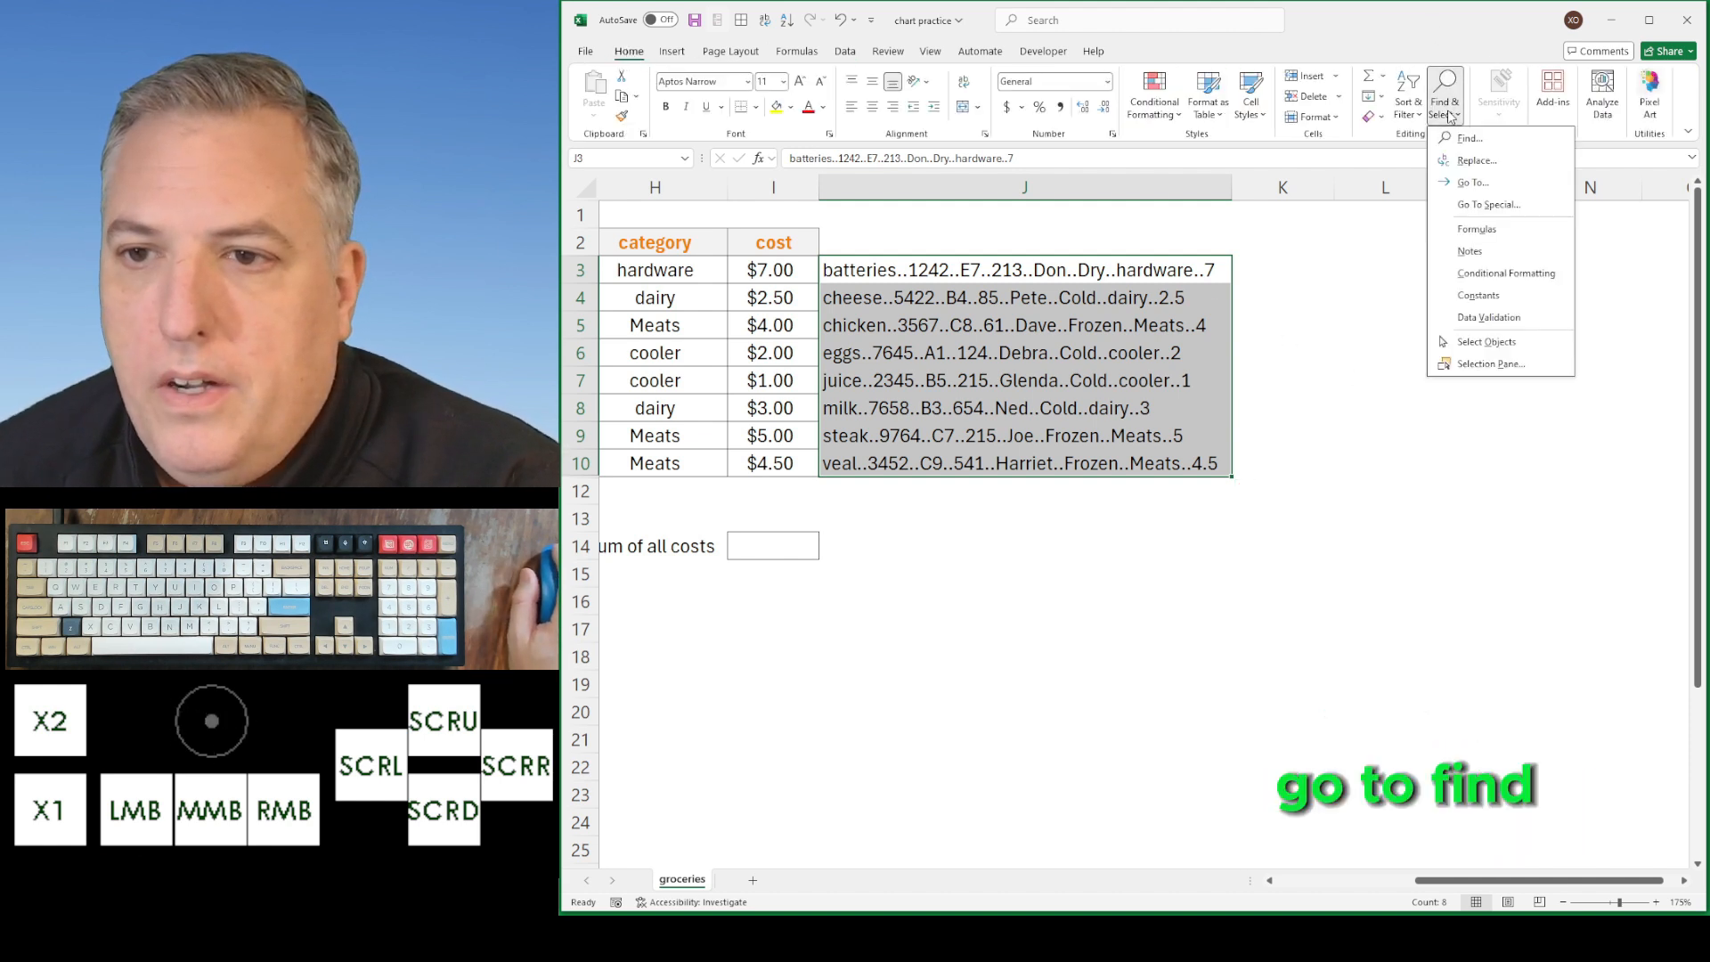
{"action": "left_click", "coordinate": [1487, 163]}
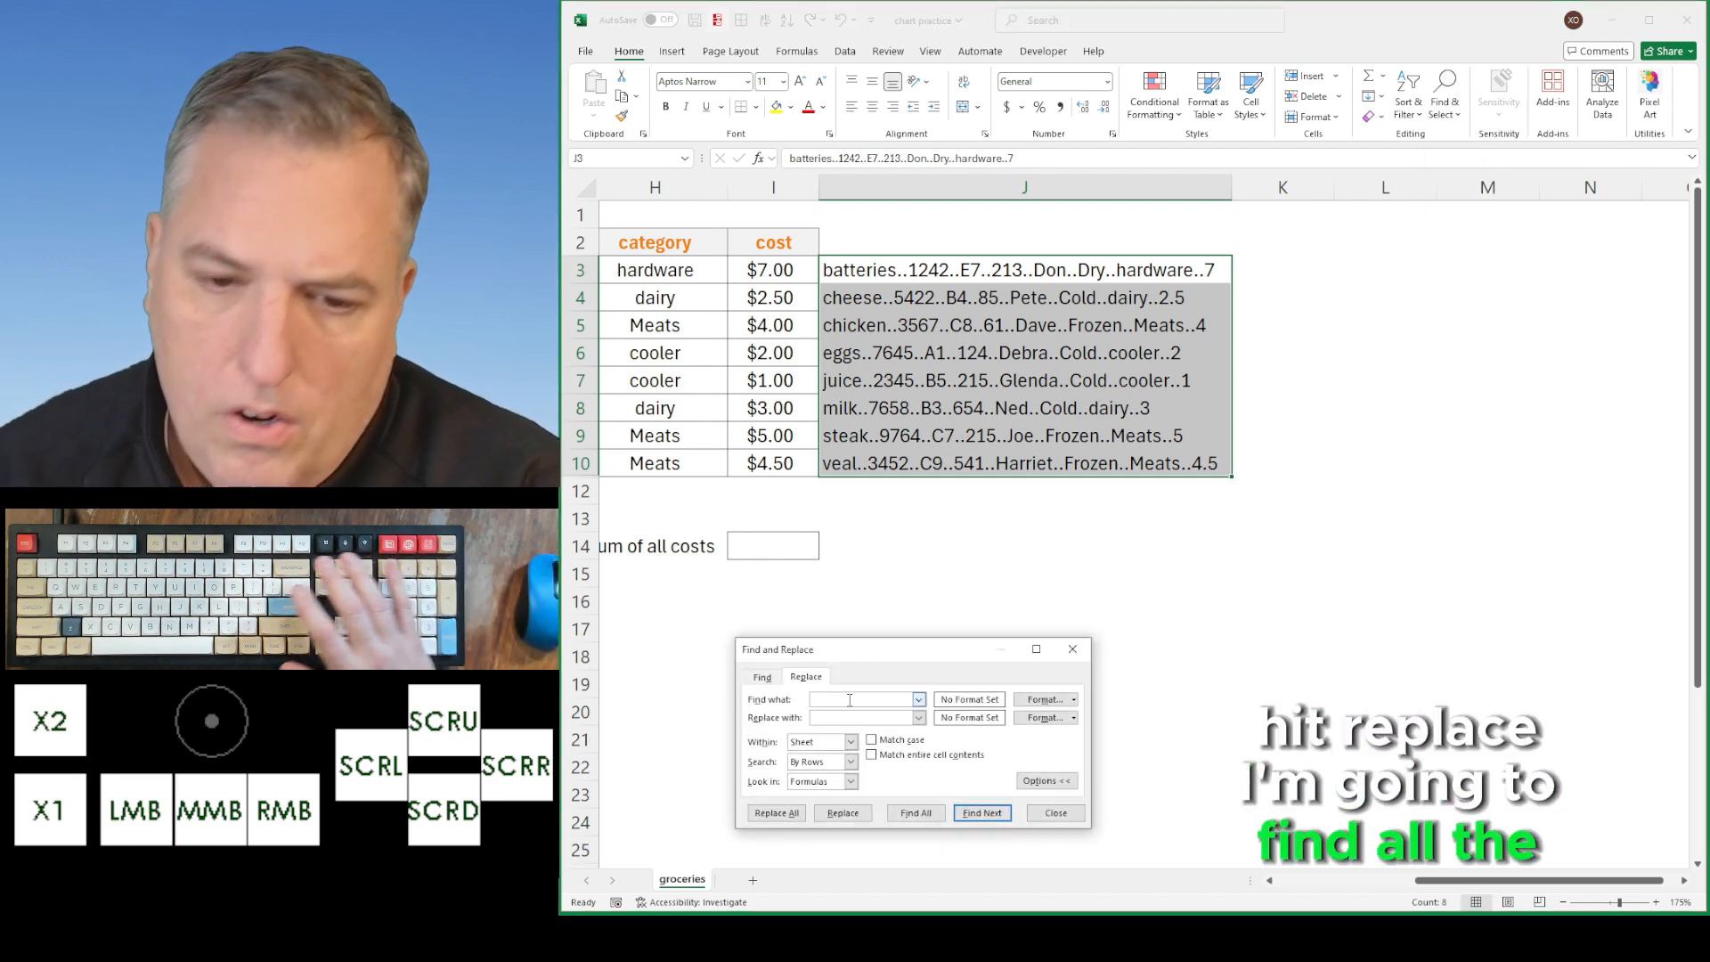
{"action": "type", "text": ".."}
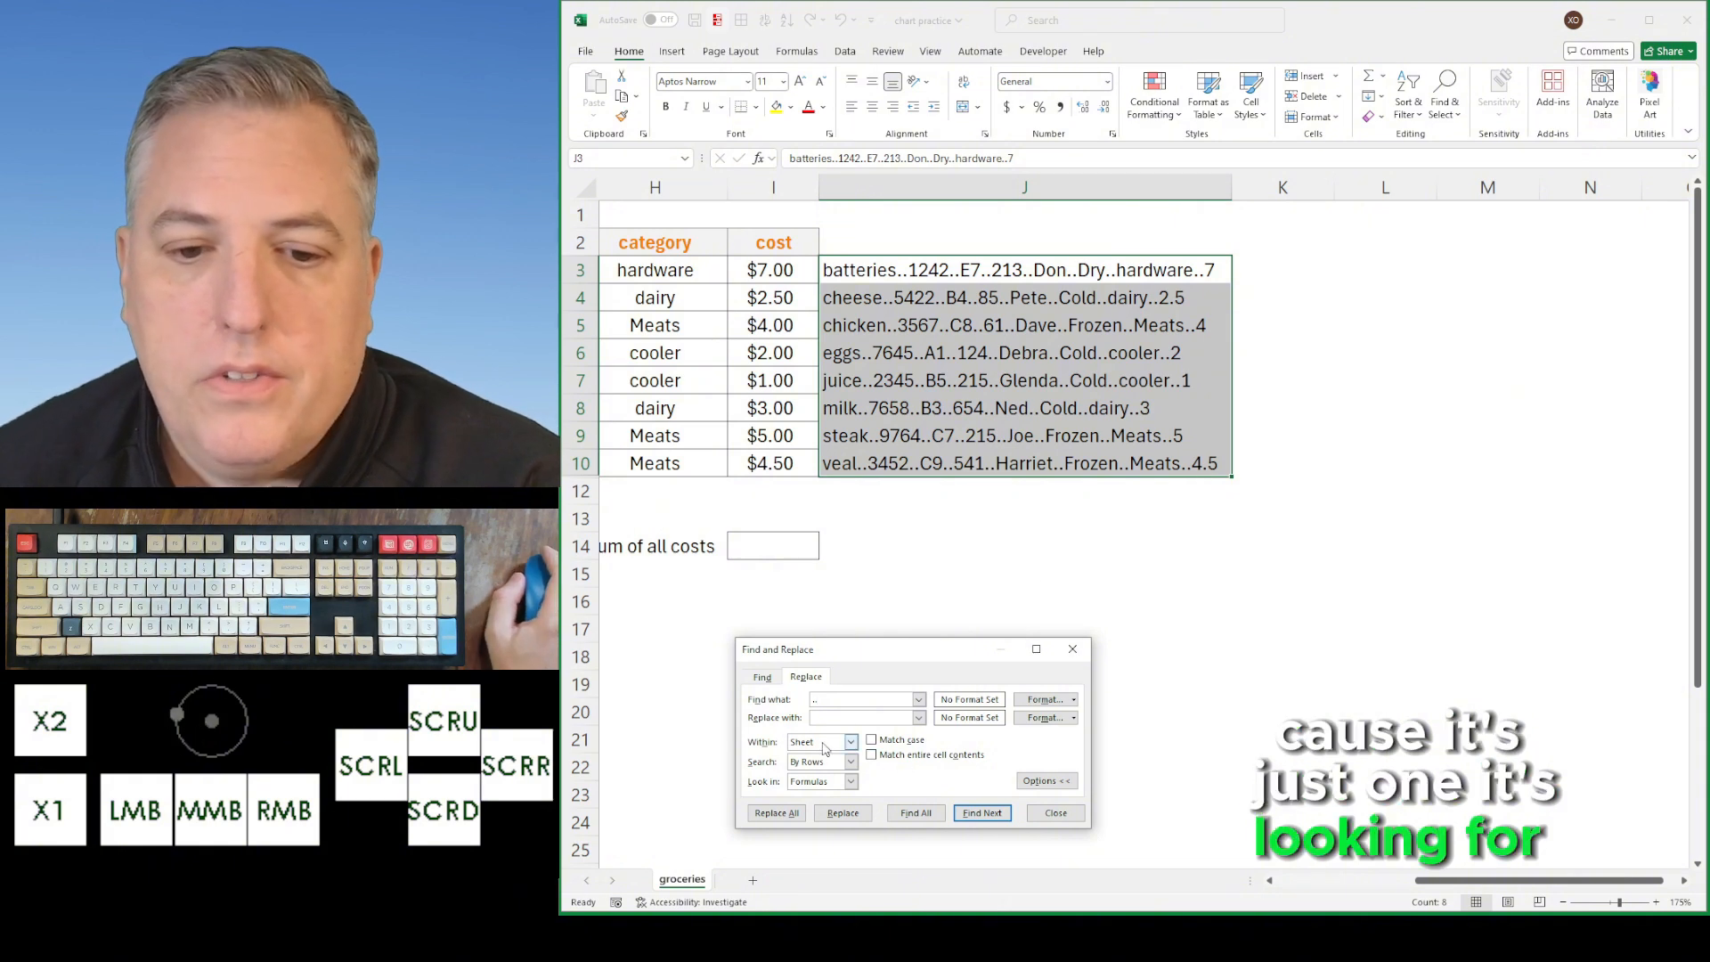
{"action": "left_click_drag", "start_coordinate": [841, 697], "coordinate": [741, 690]}
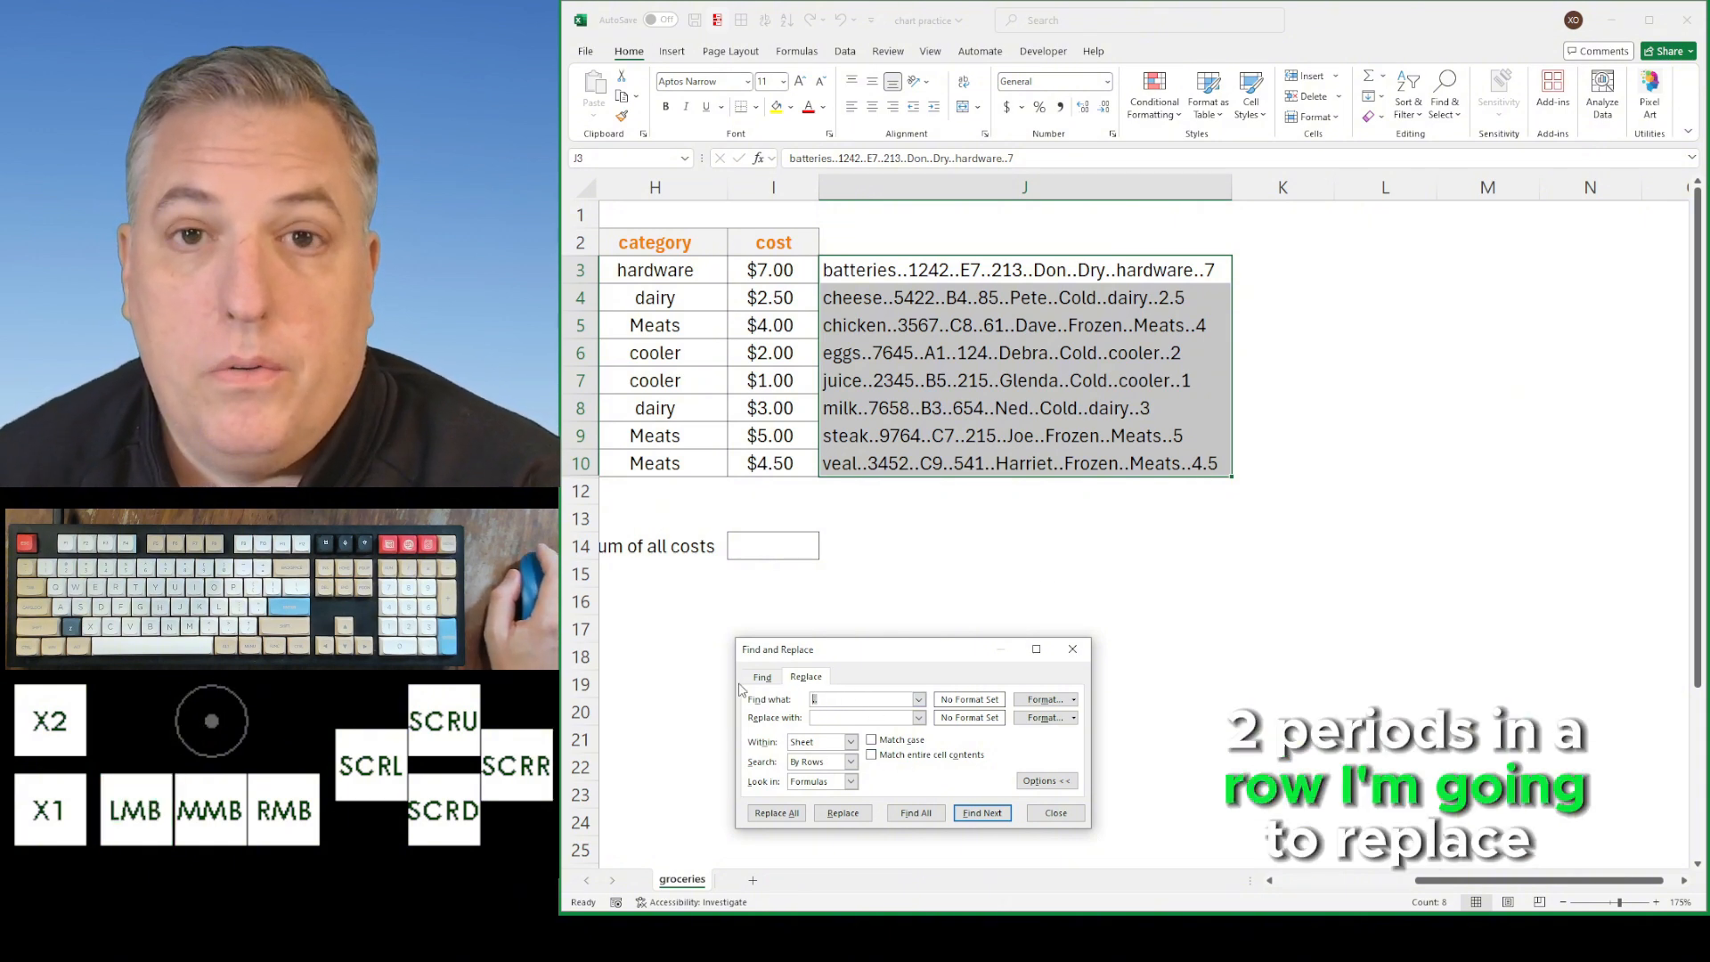
{"action": "left_click", "coordinate": [858, 721]}
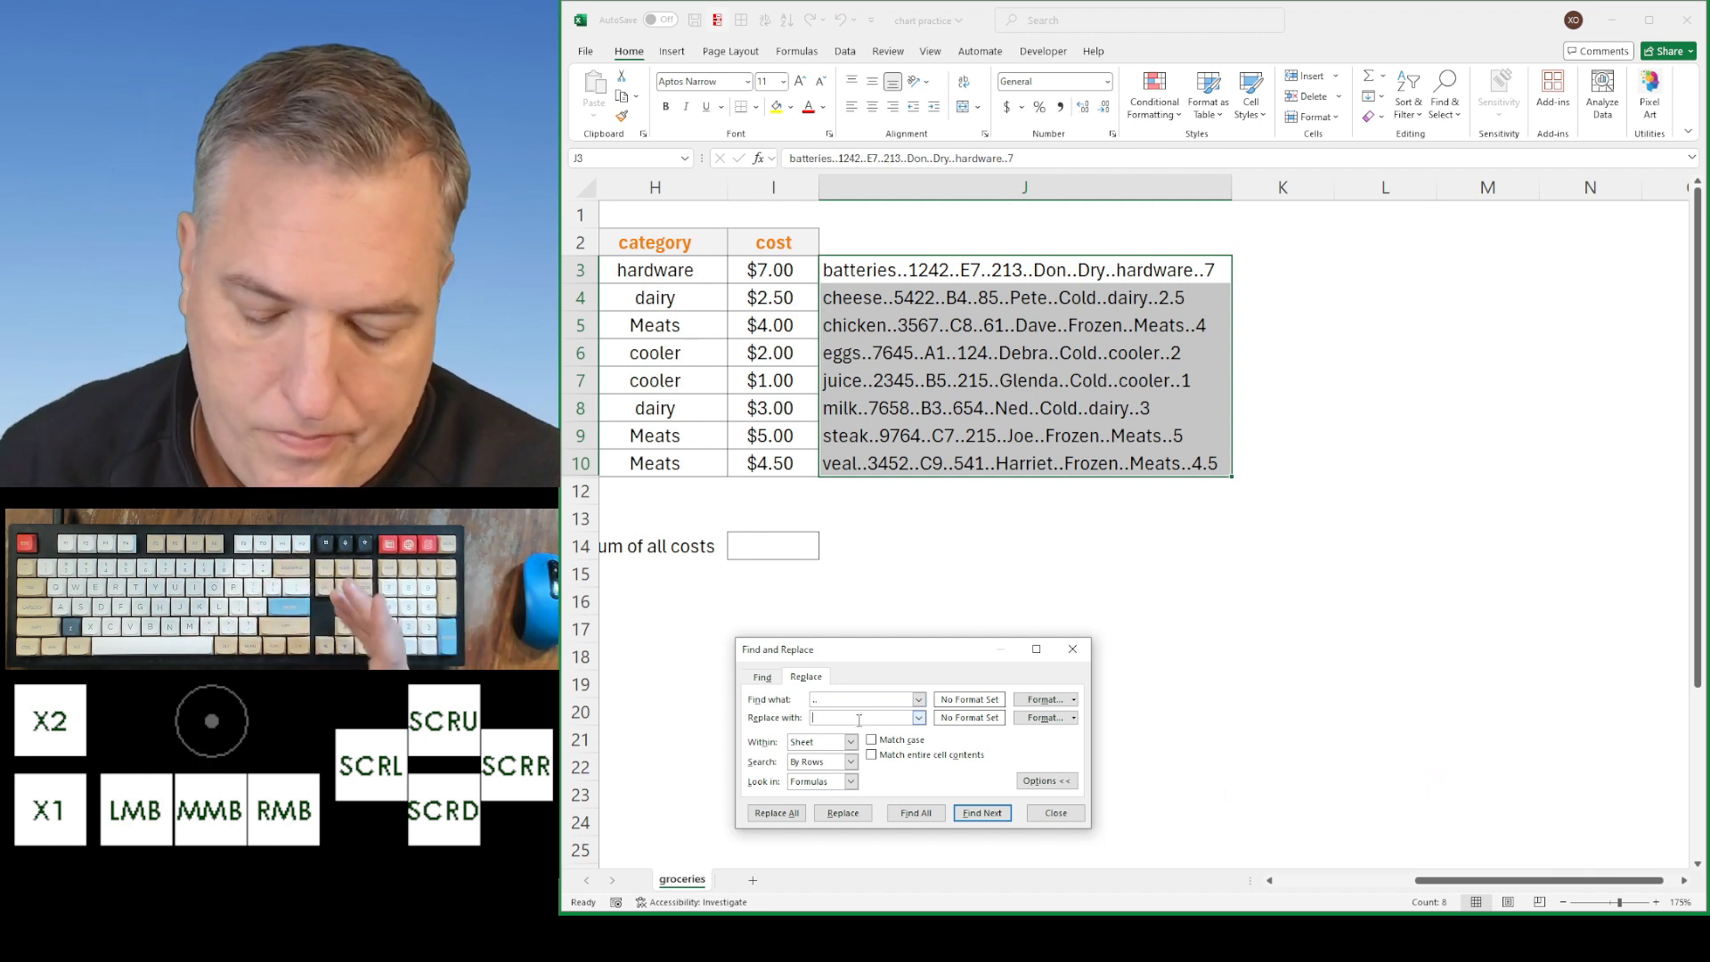
{"action": "type", "text": "?"}
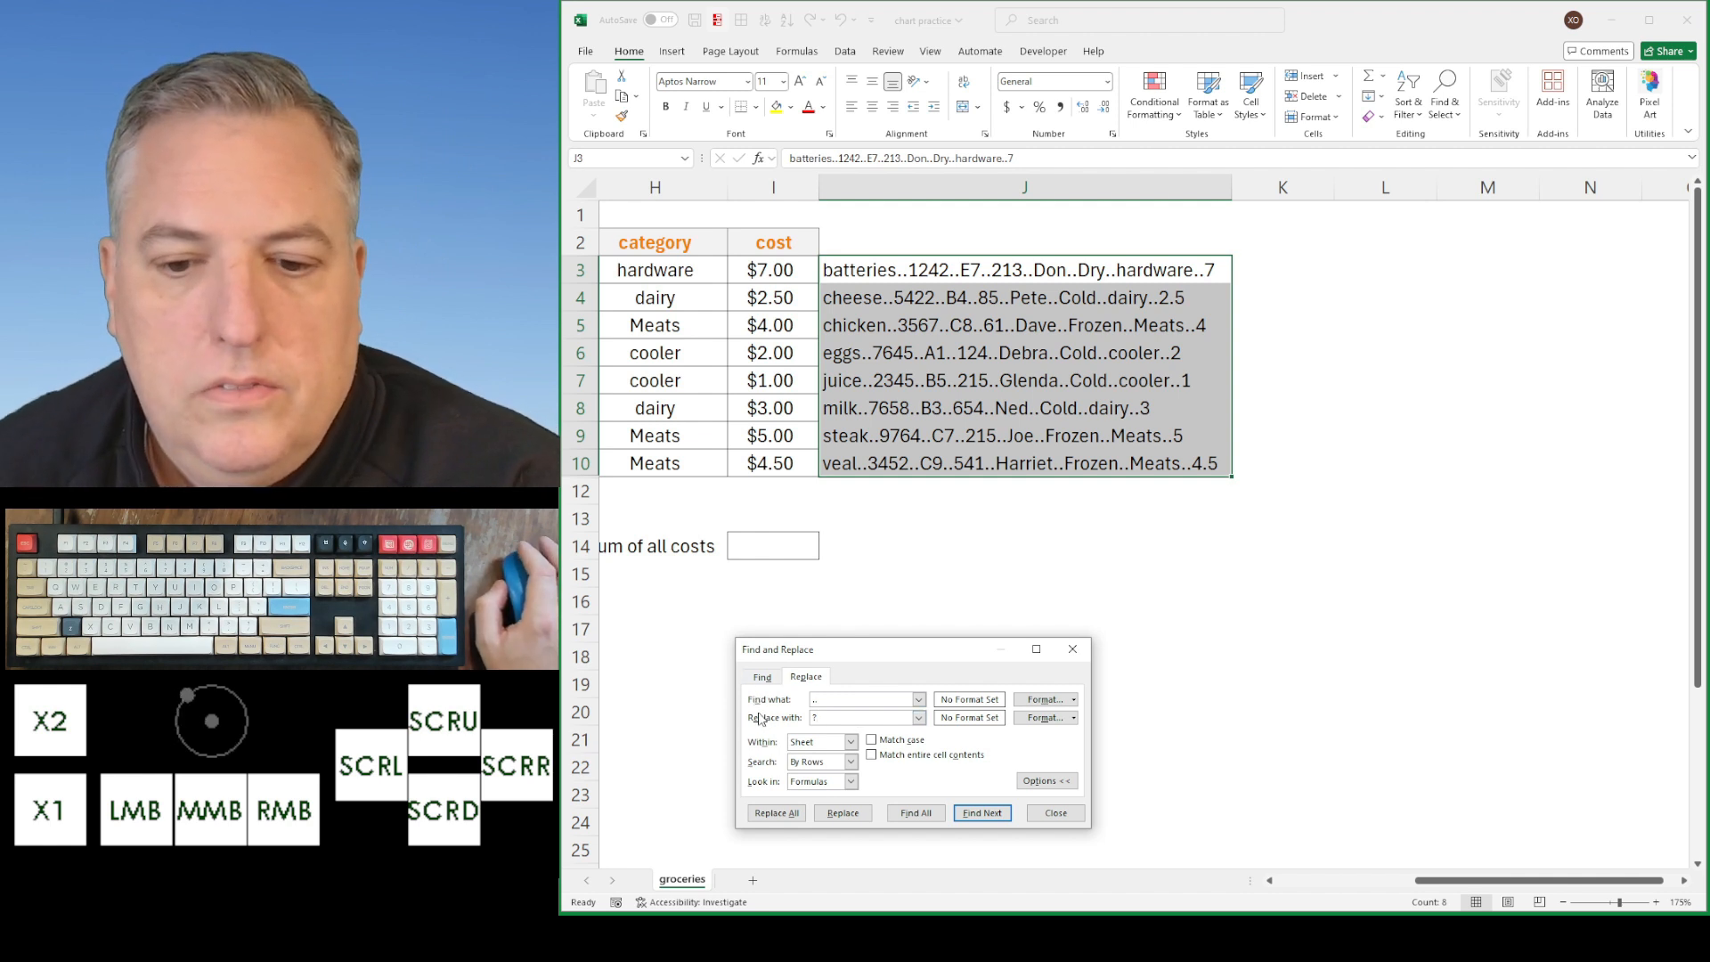
{"action": "left_click", "coordinate": [773, 814]}
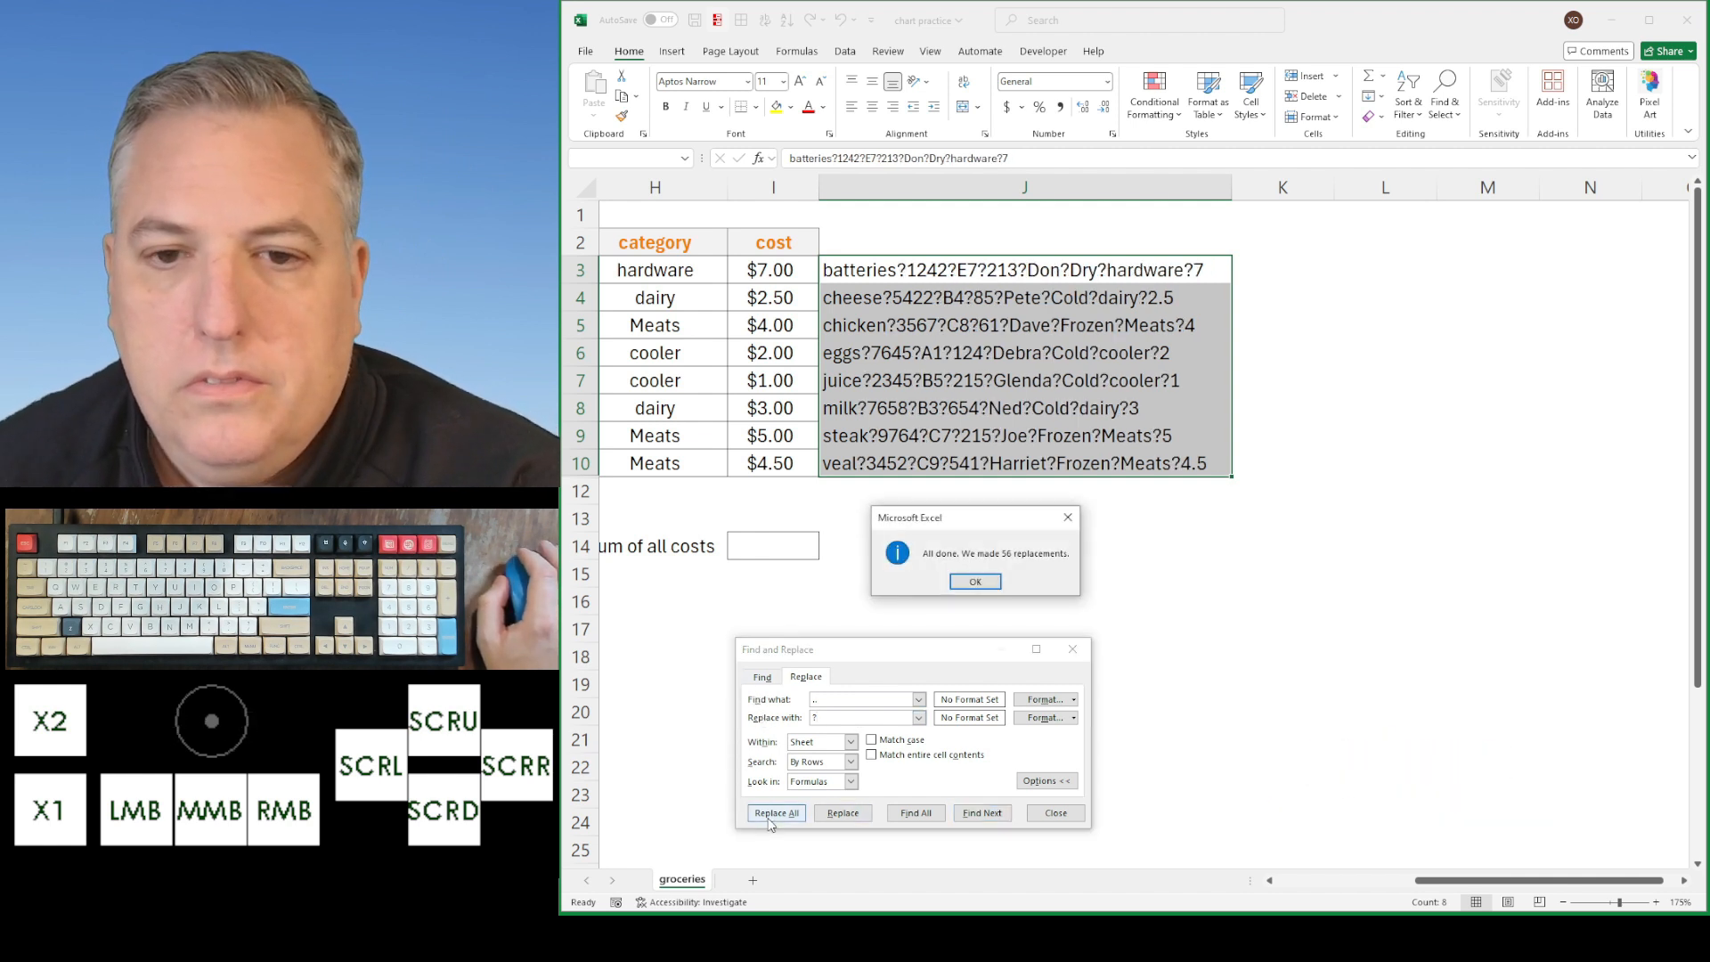
{"action": "left_click", "coordinate": [984, 587]}
{"action": "left_click", "coordinate": [1073, 650]}
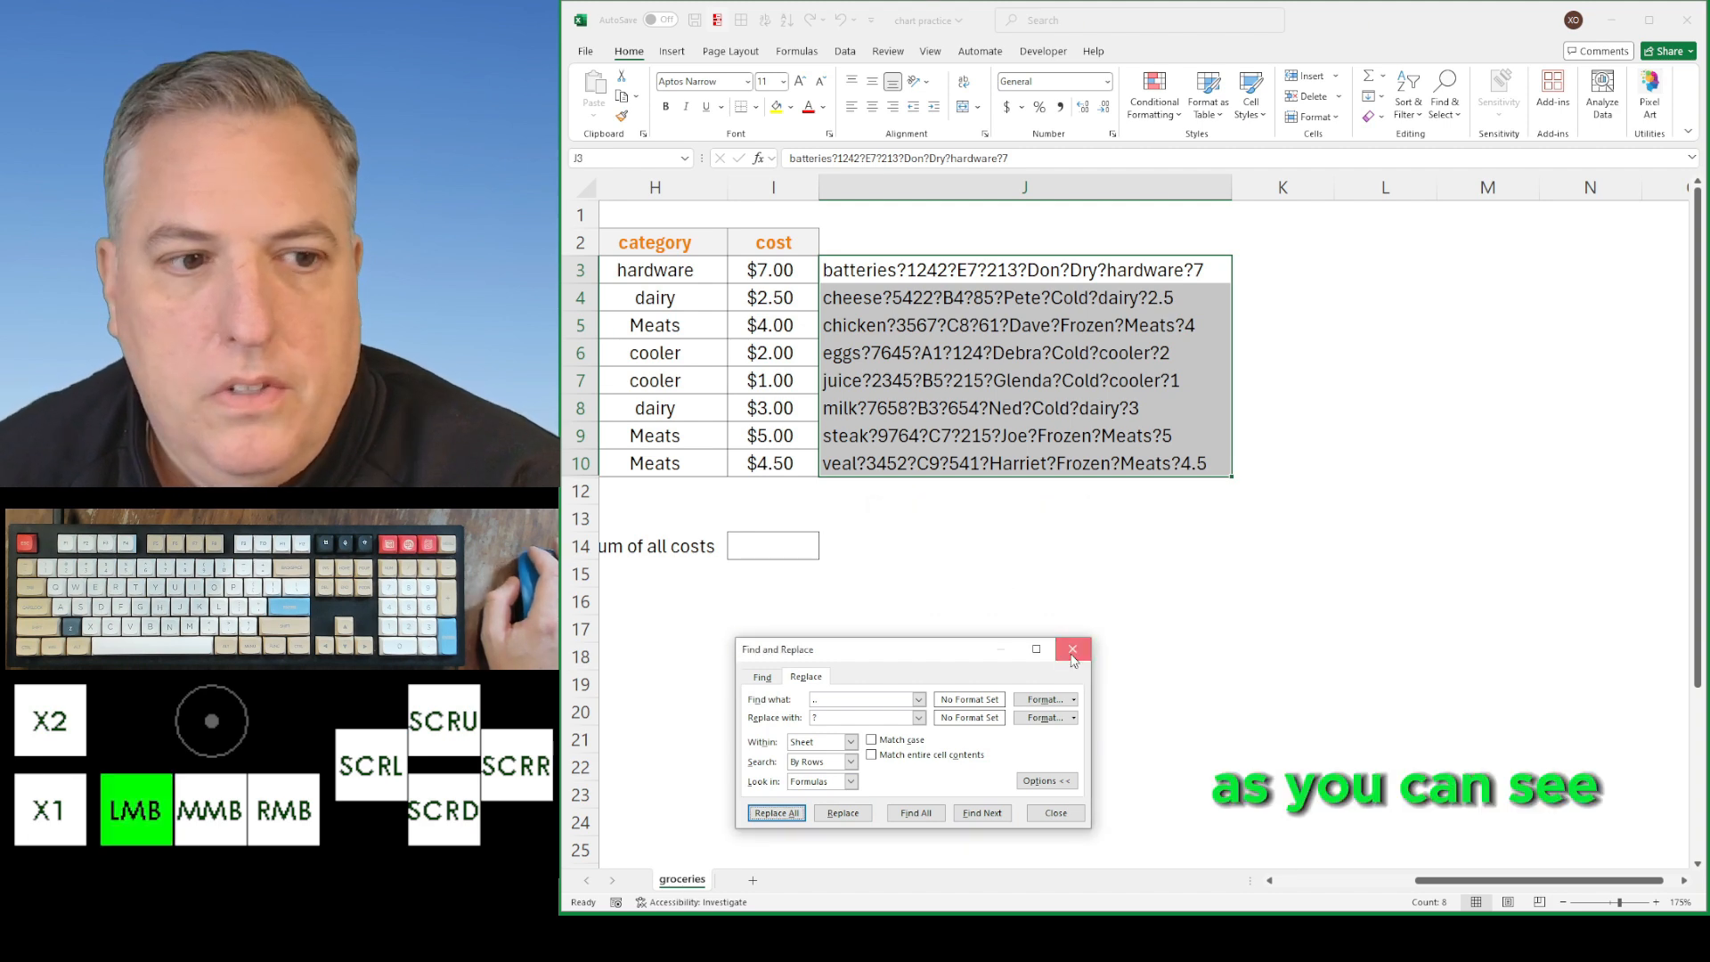
Split J3:J10 into separate columns with Text to Columns, using the question mark as the other delimiter
{"action": "left_click", "coordinate": [845, 51]}
{"action": "left_click", "coordinate": [1201, 96]}
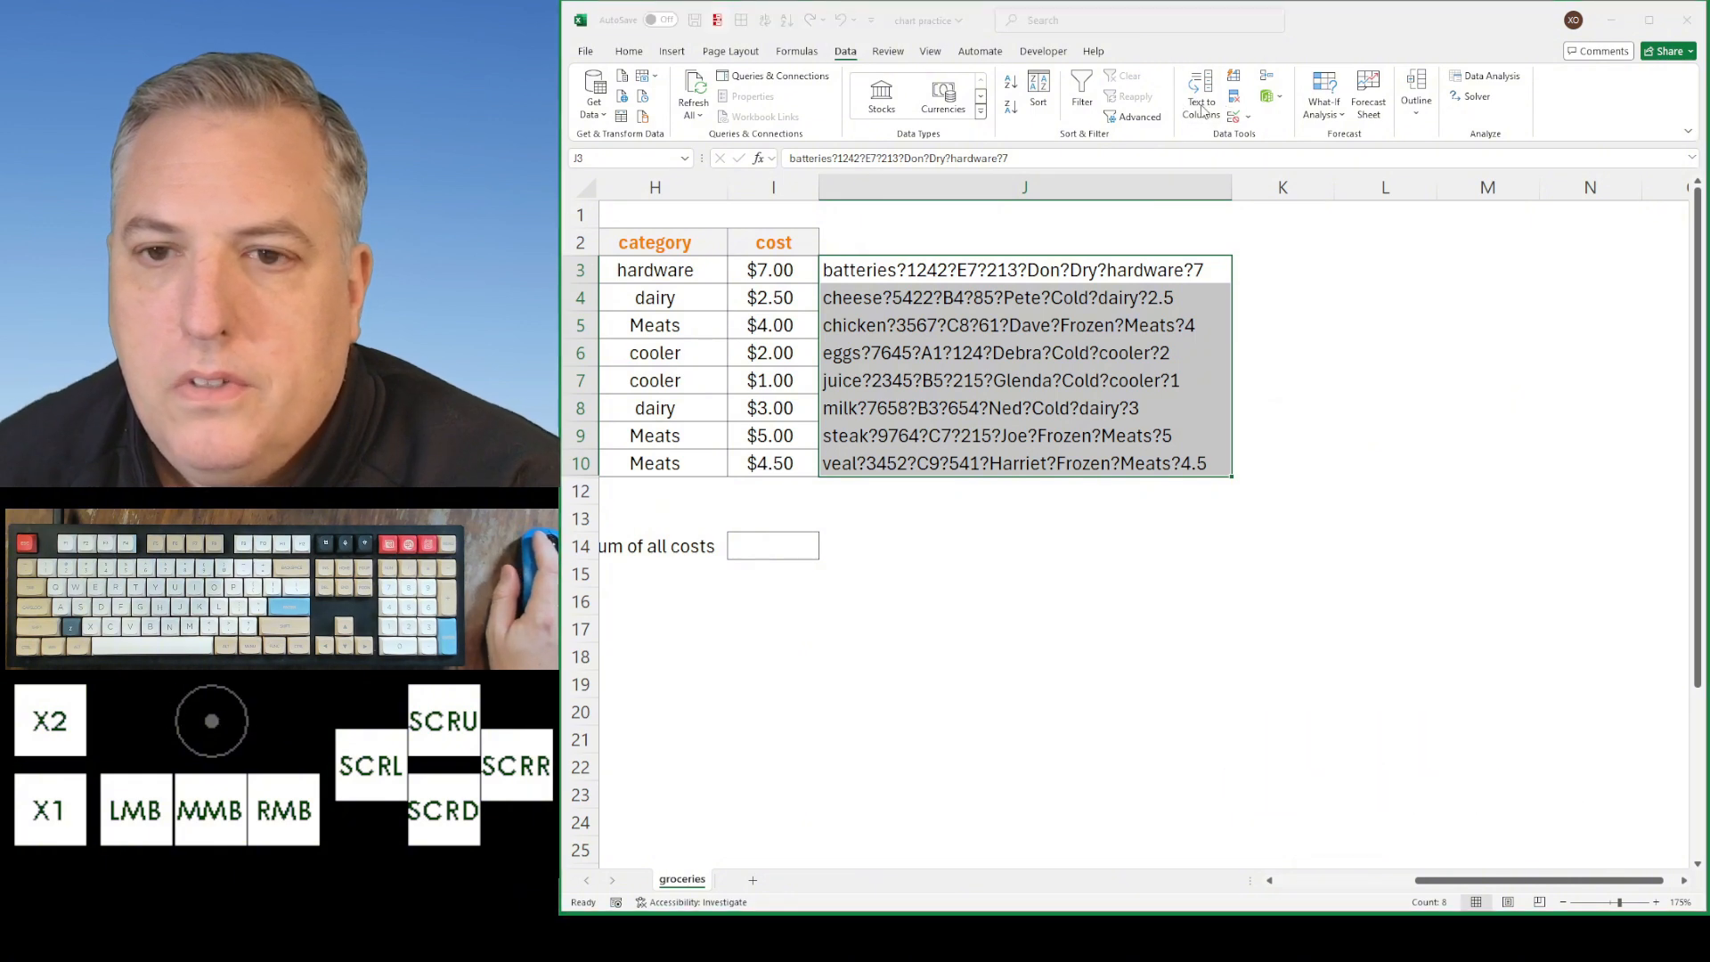
{"action": "left_click", "coordinate": [1573, 379]}
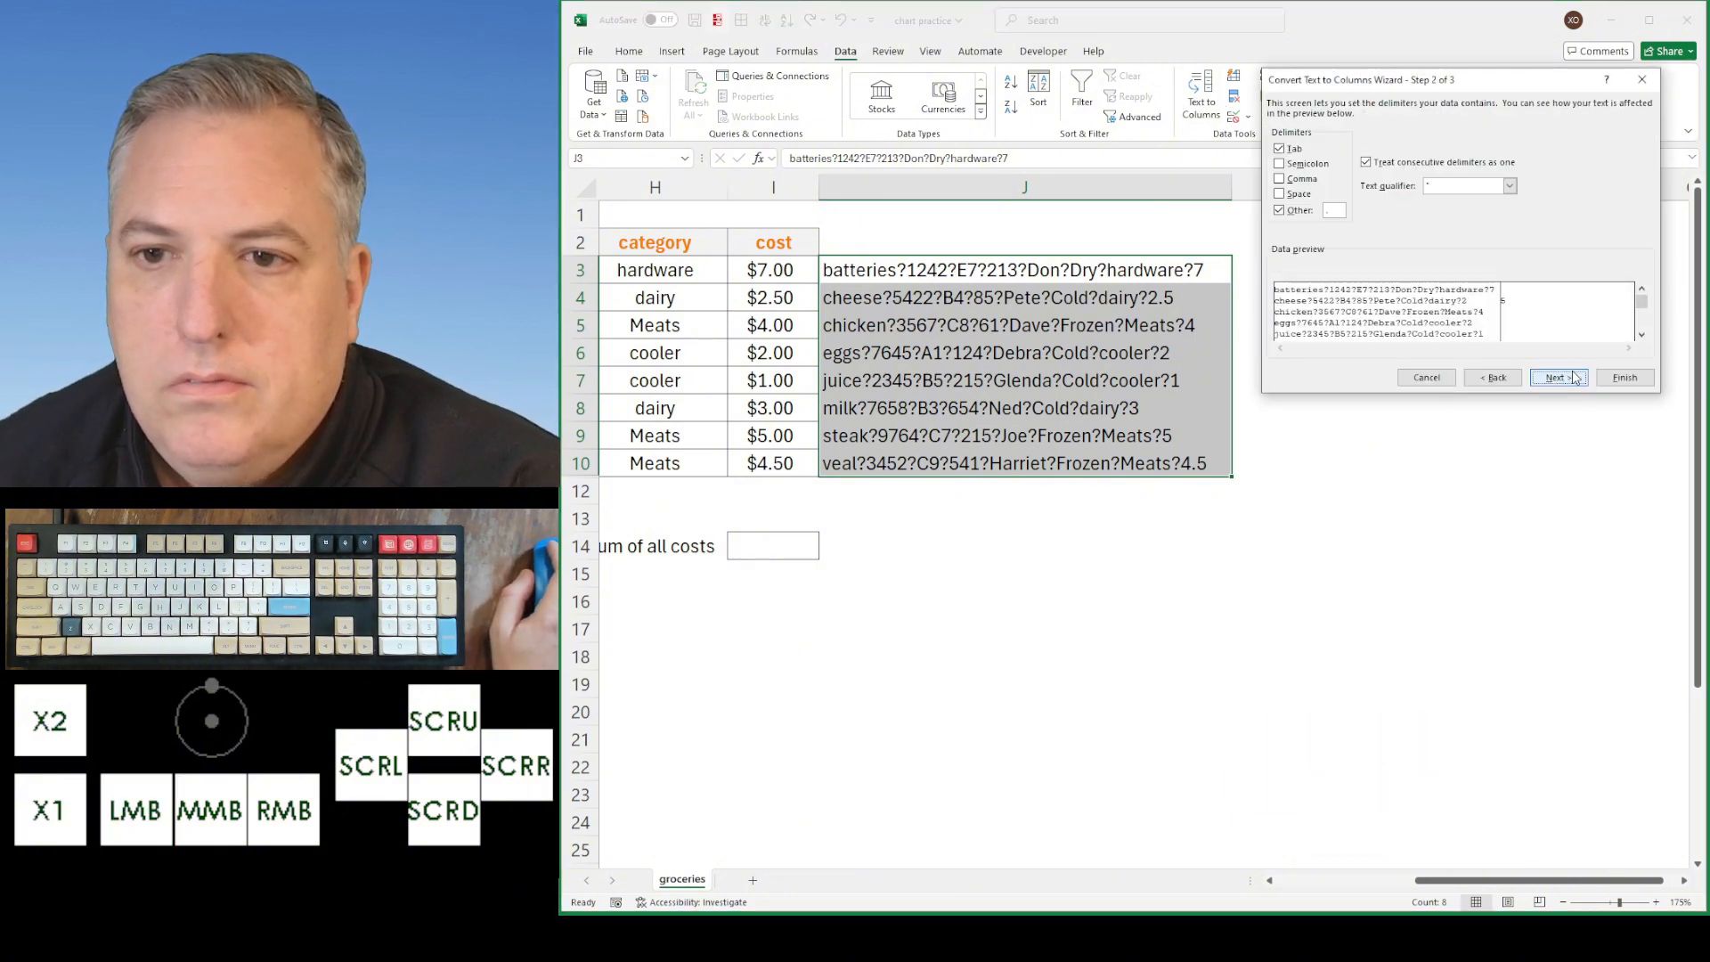
{"action": "left_click", "coordinate": [1312, 211]}
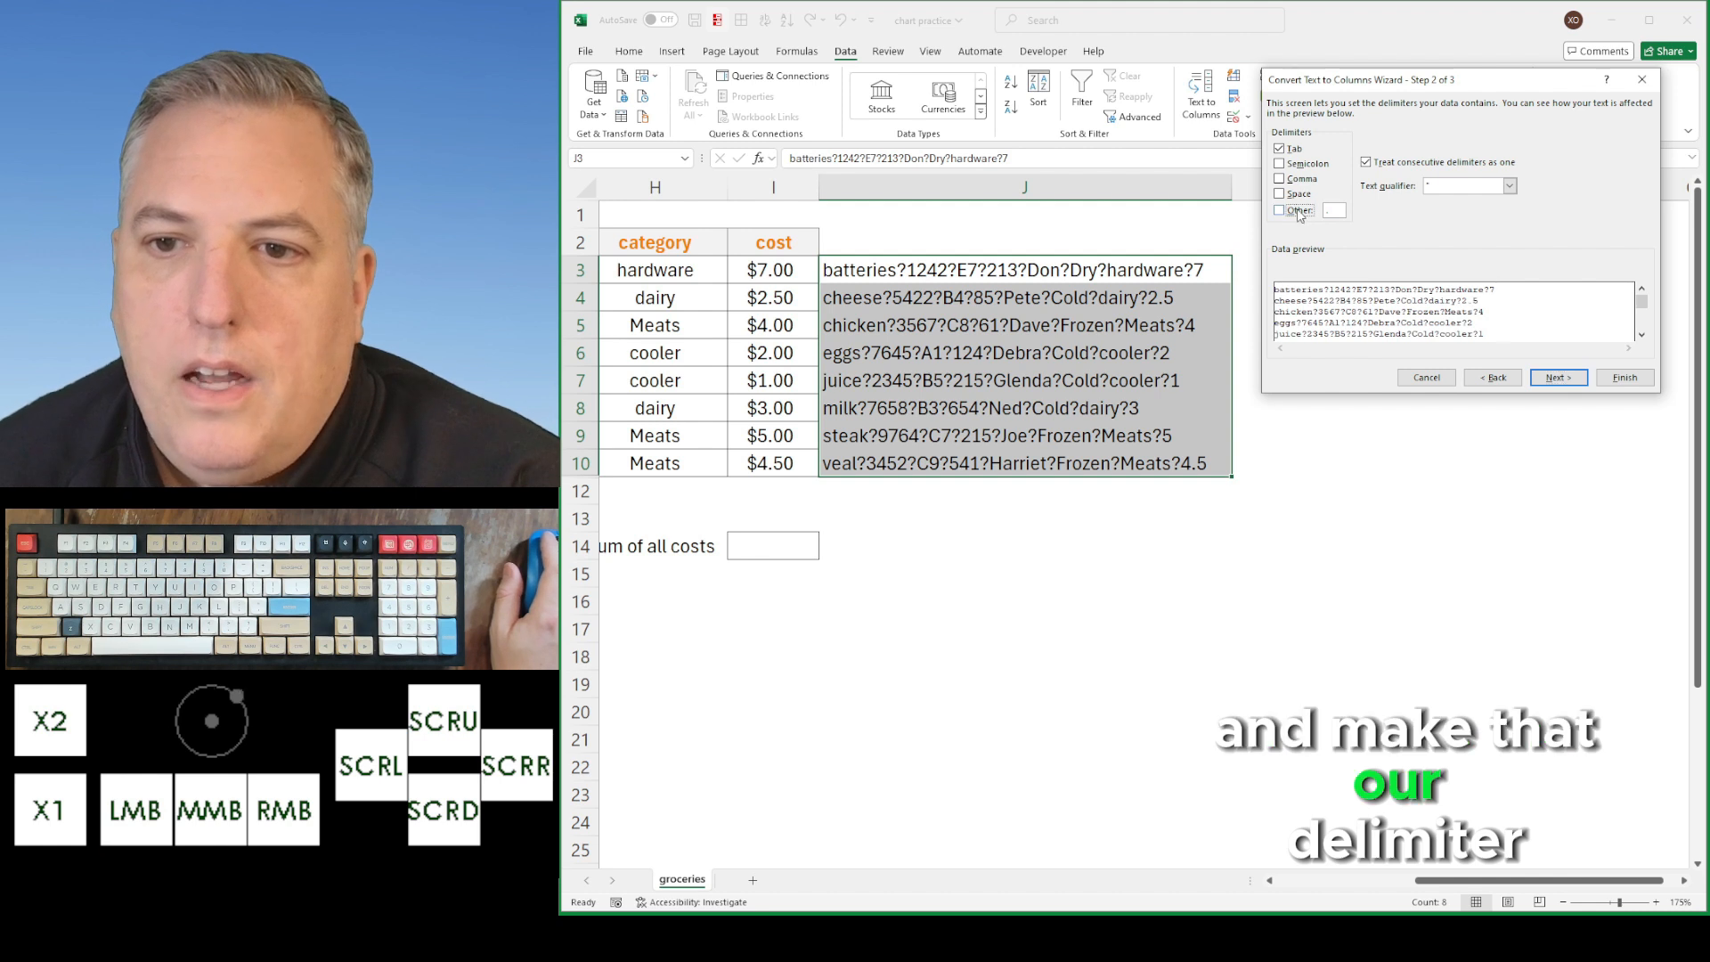
{"action": "left_click", "coordinate": [1319, 214]}
{"action": "type", "text": "."}
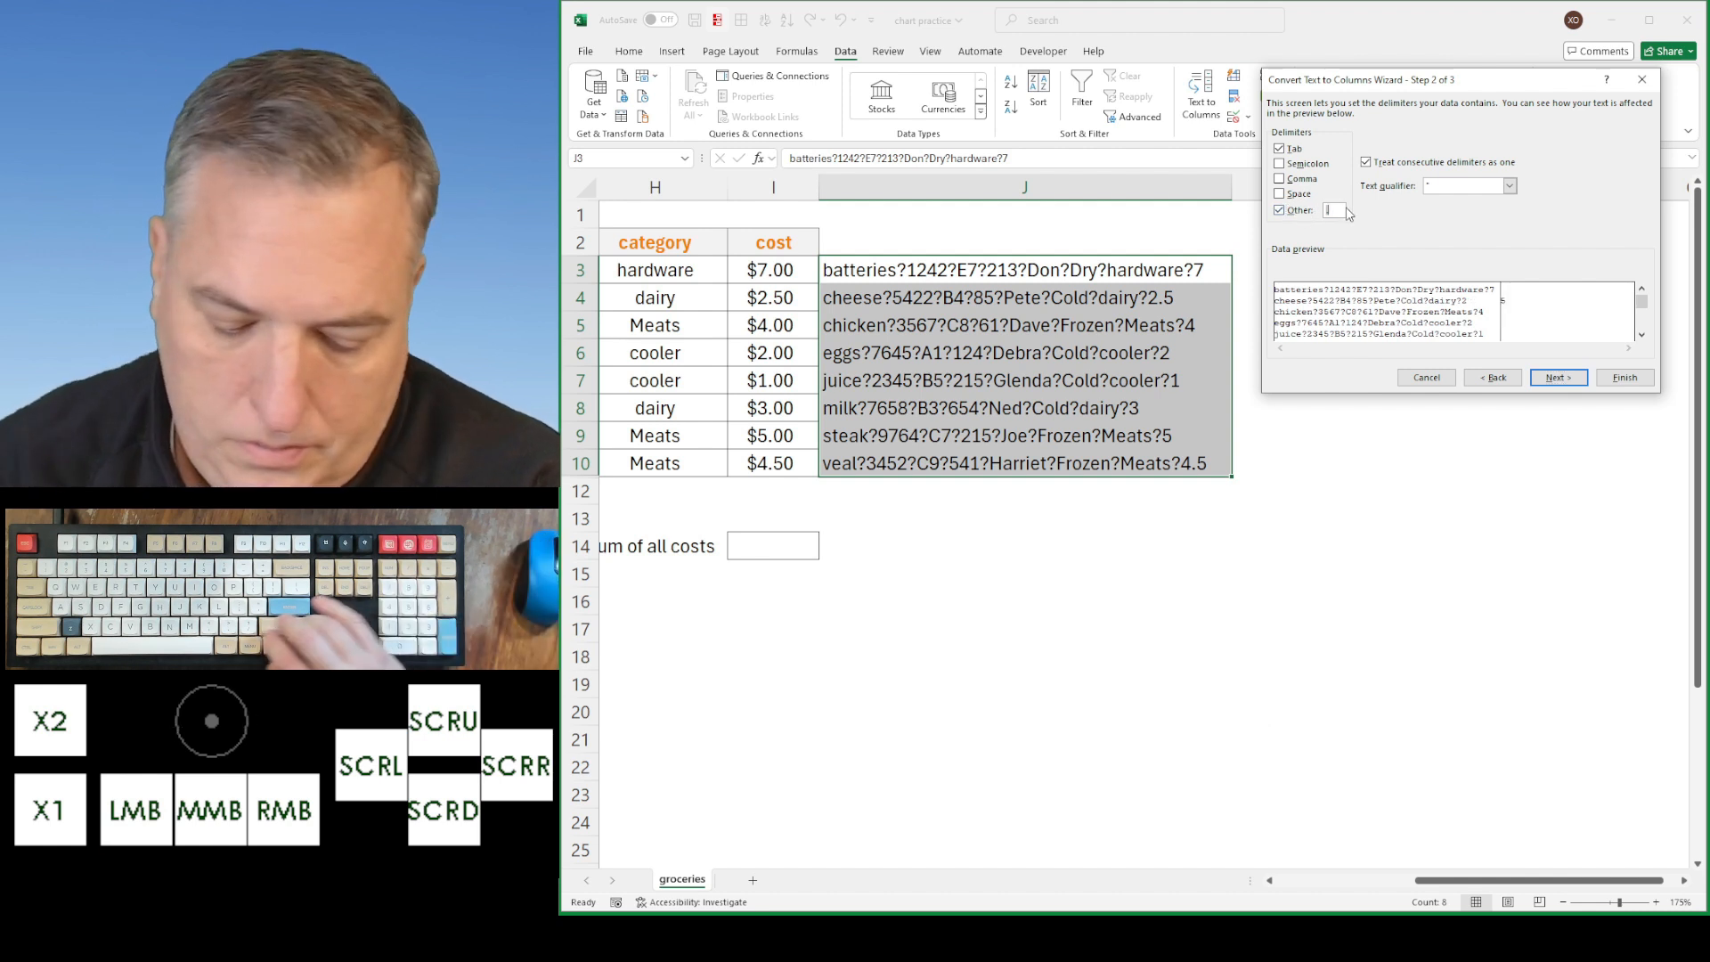
{"action": "type", "text": "?"}
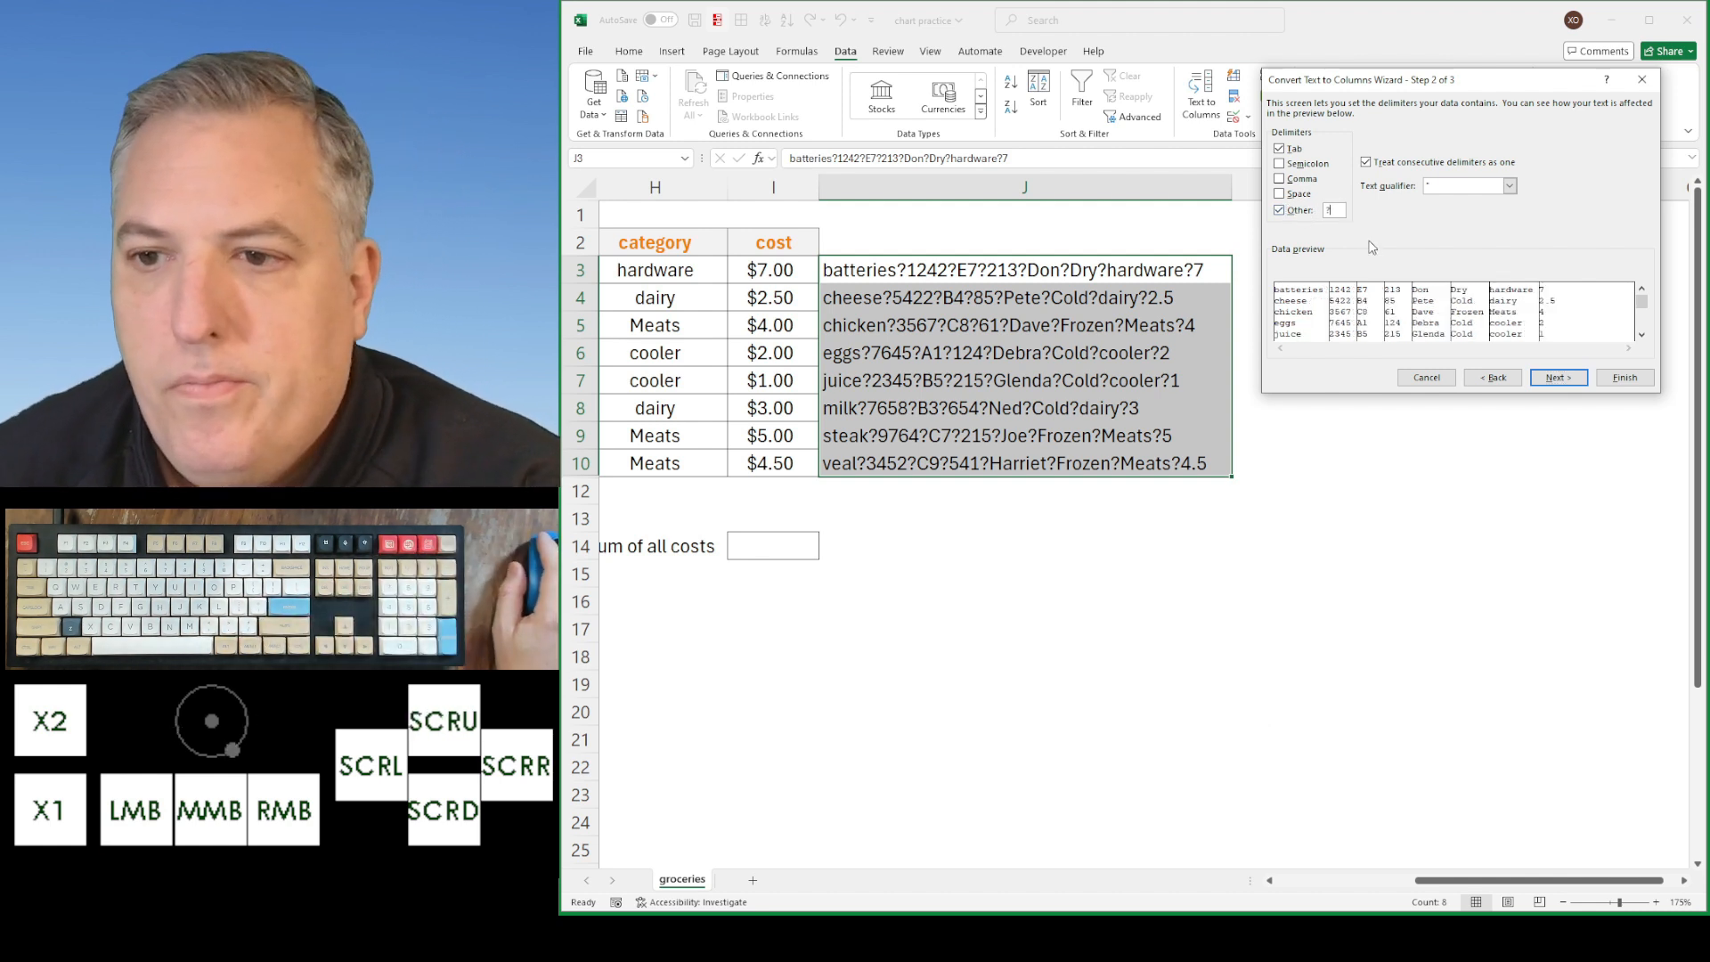
{"action": "left_click", "coordinate": [1624, 377]}
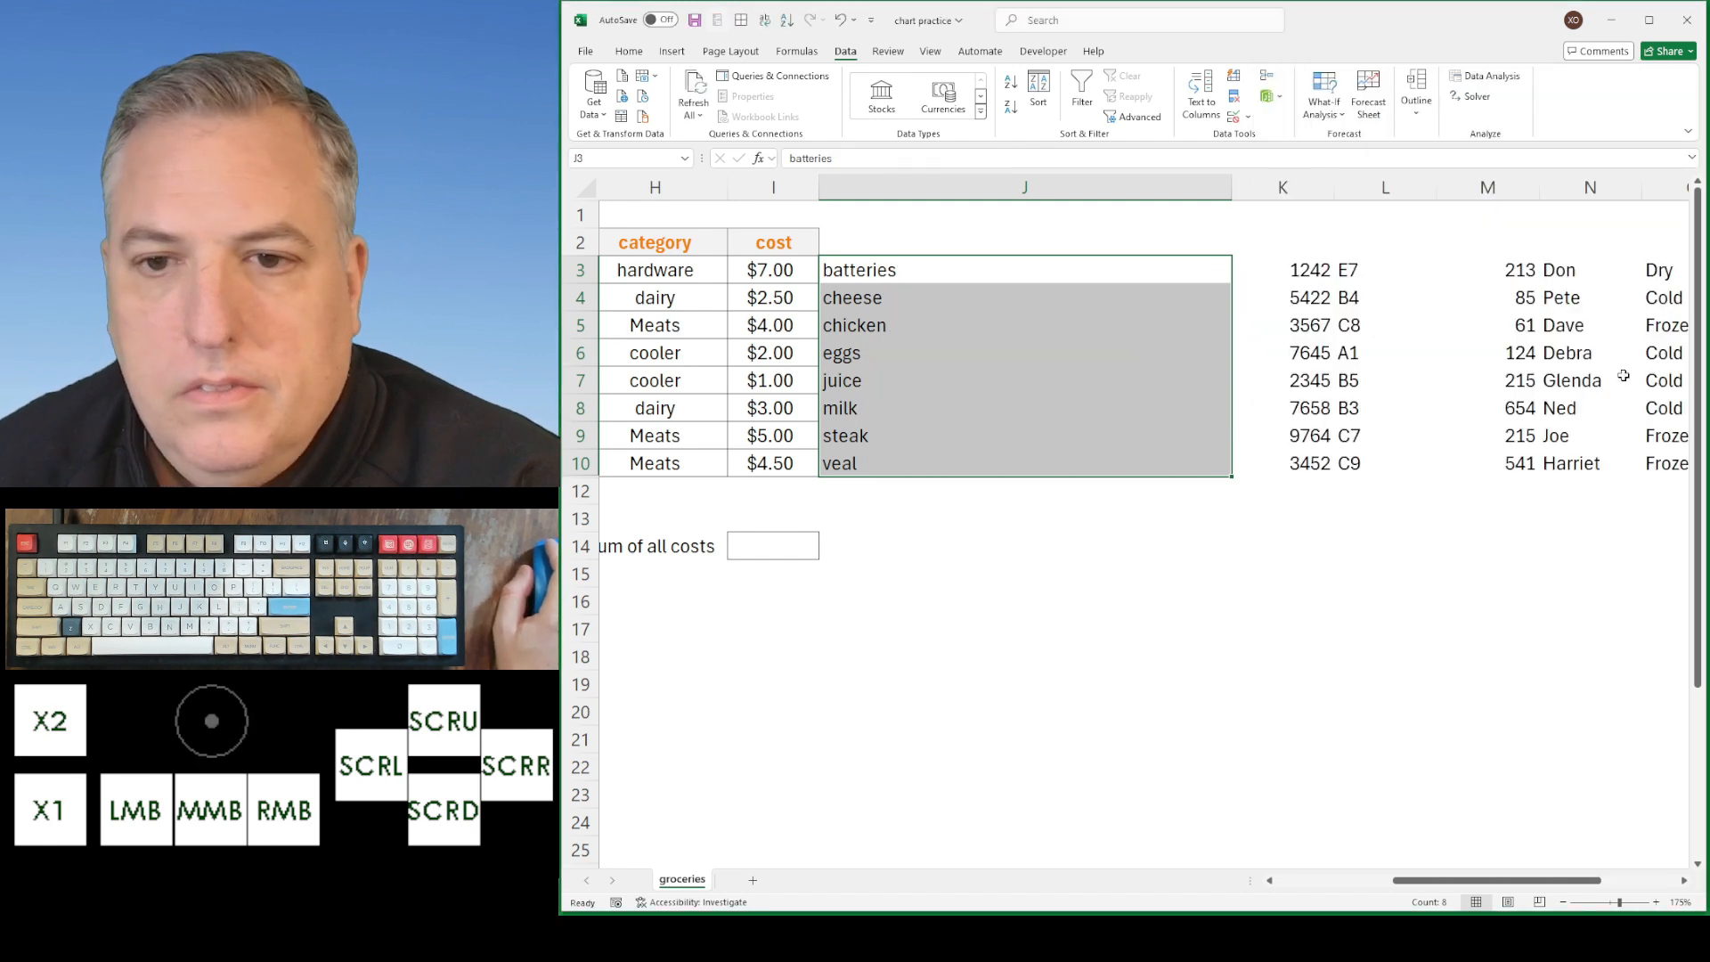